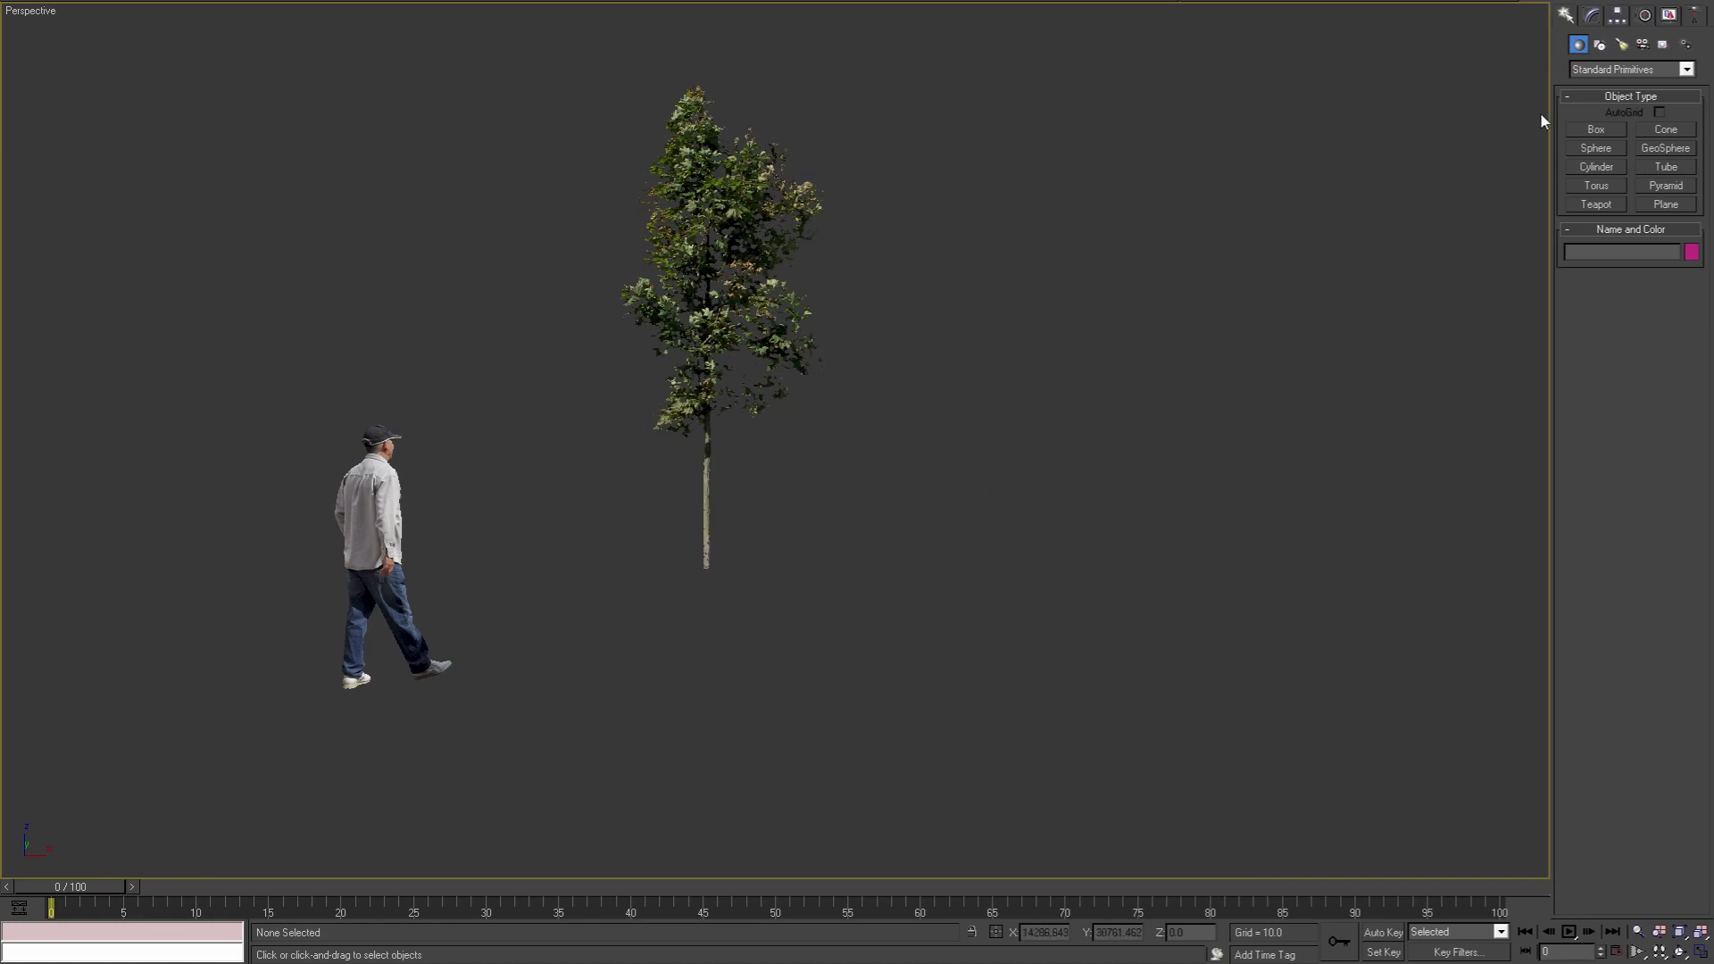
Step: Place a blank A2Dimage plane from Avizstudio Tools in the Perspective view beside the tree
{"action": "left_click", "coordinate": [1611, 69]}
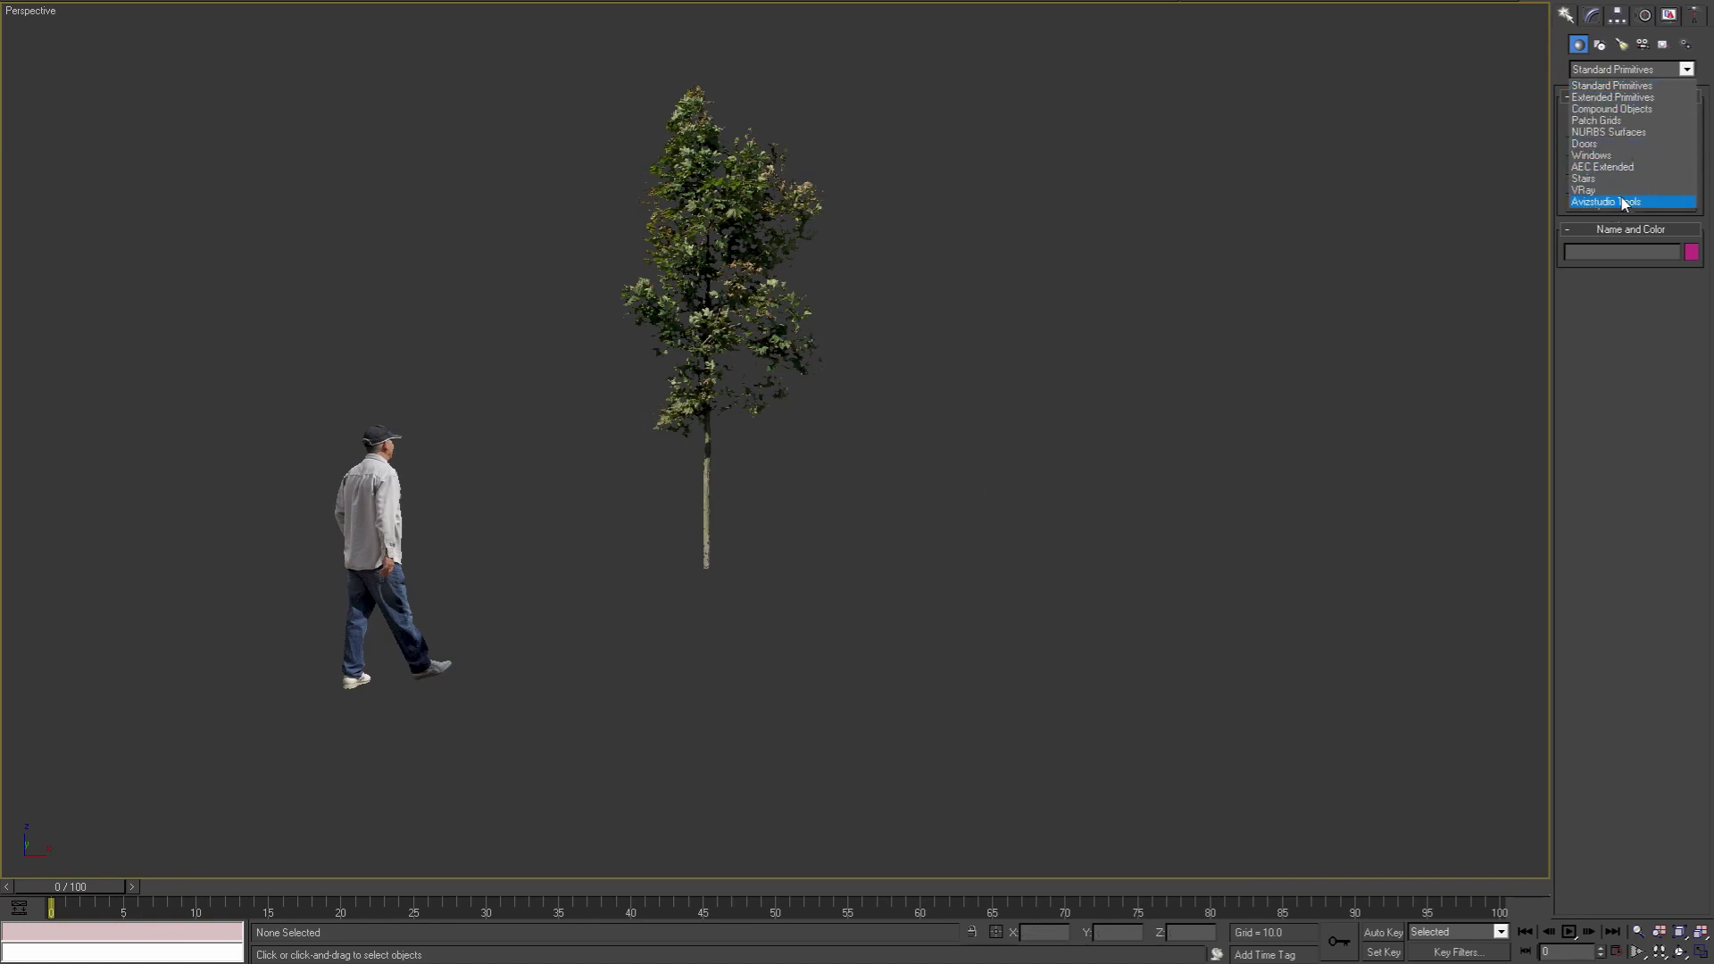
{"action": "left_click", "coordinate": [1623, 203]}
{"action": "left_click", "coordinate": [1596, 130]}
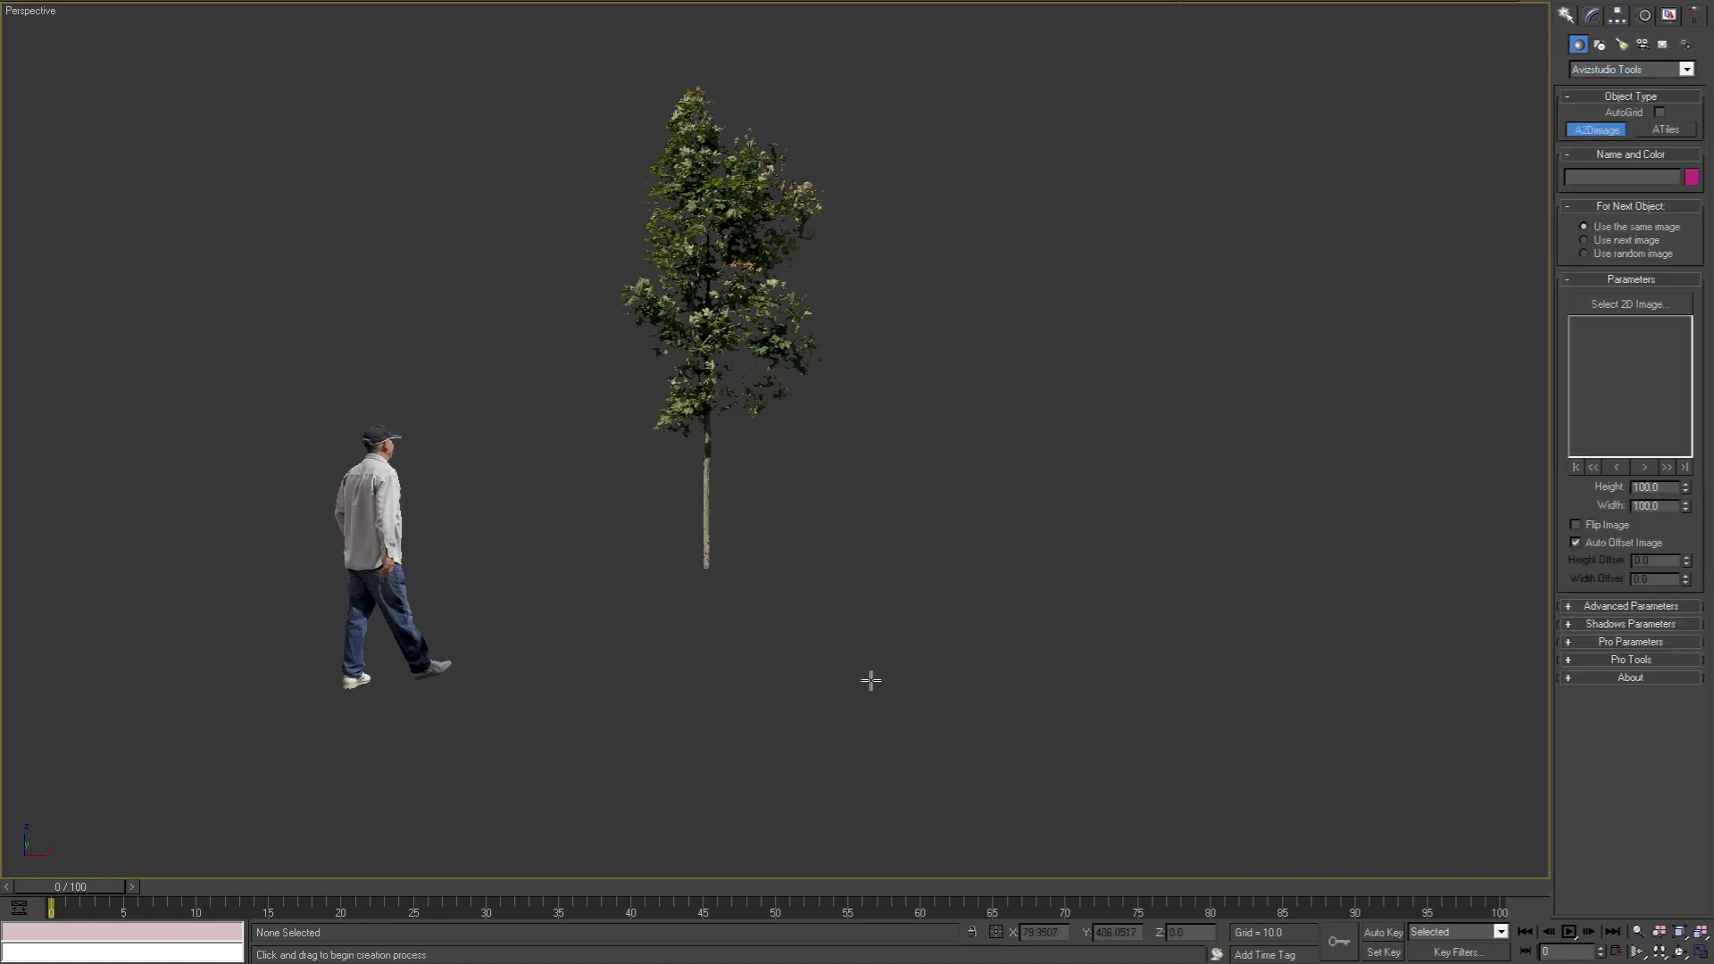
{"action": "left_click", "coordinate": [888, 701]}
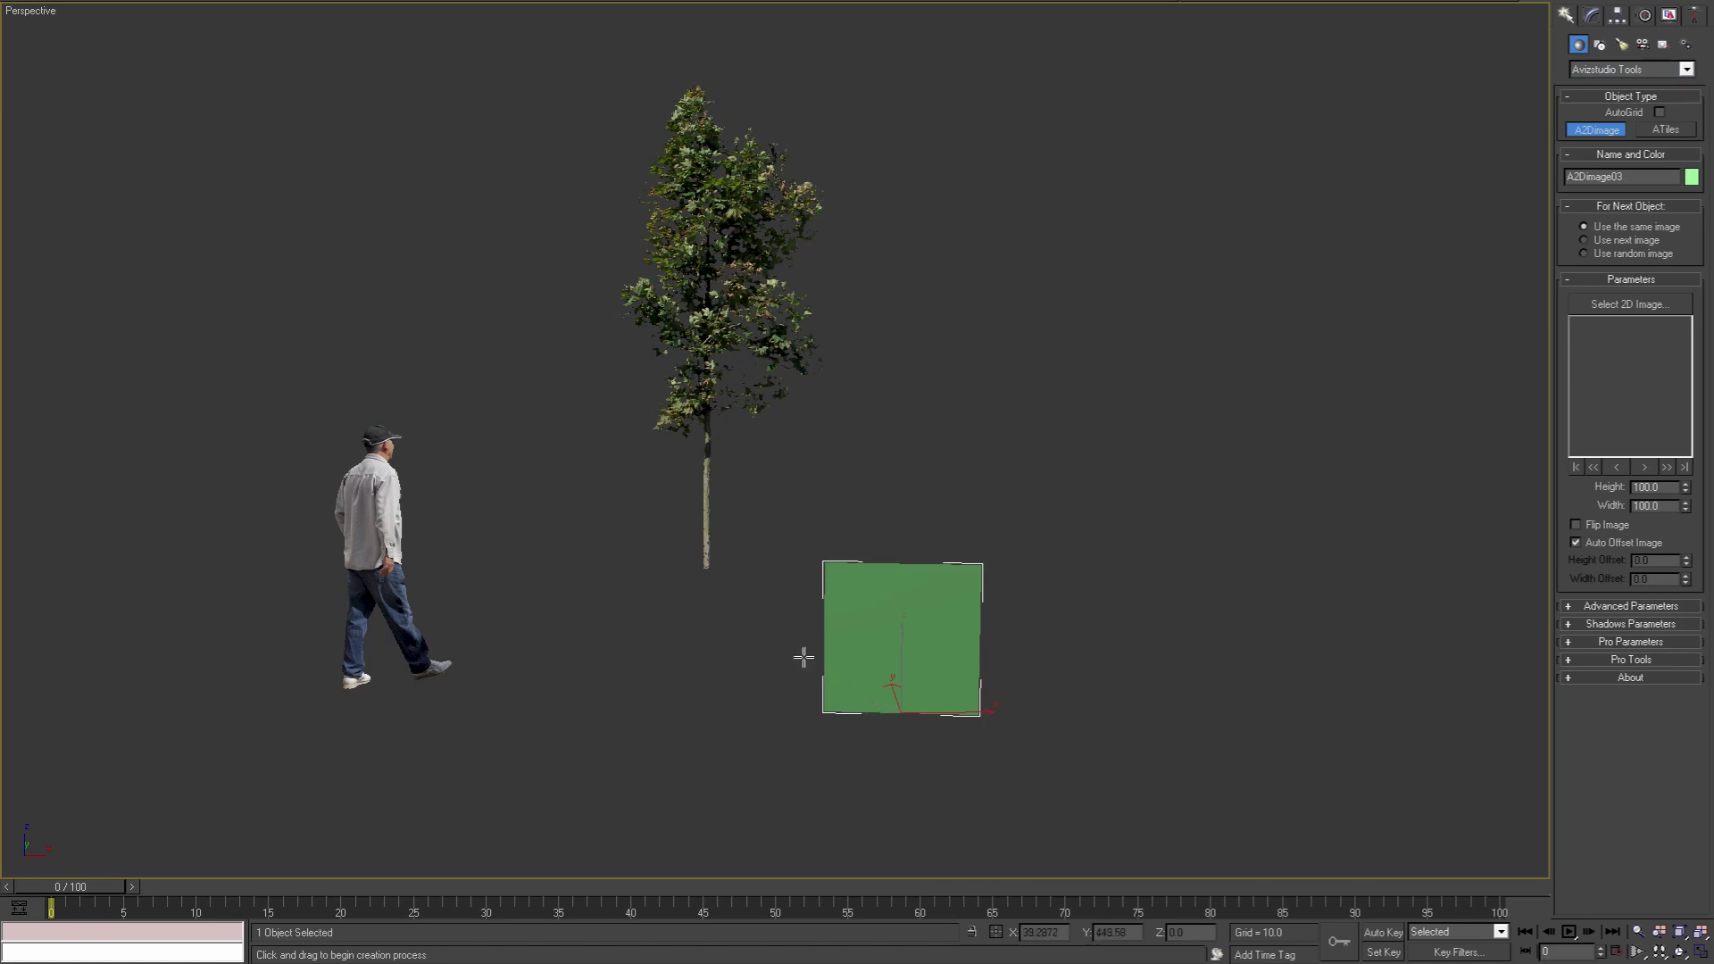
{"action": "mouse_move", "coordinate": [800, 658]}
{"action": "middle_mouse_down", "text": "alt"}
{"action": "mouse_move", "coordinate": [662, 643]}
{"action": "mouse_move", "coordinate": [711, 639]}
{"action": "mouse_move", "coordinate": [772, 666]}
{"action": "mouse_move", "coordinate": [784, 693]}
{"action": "mouse_move", "coordinate": [830, 670]}
{"action": "middle_mouse_up", "text": "alt"}
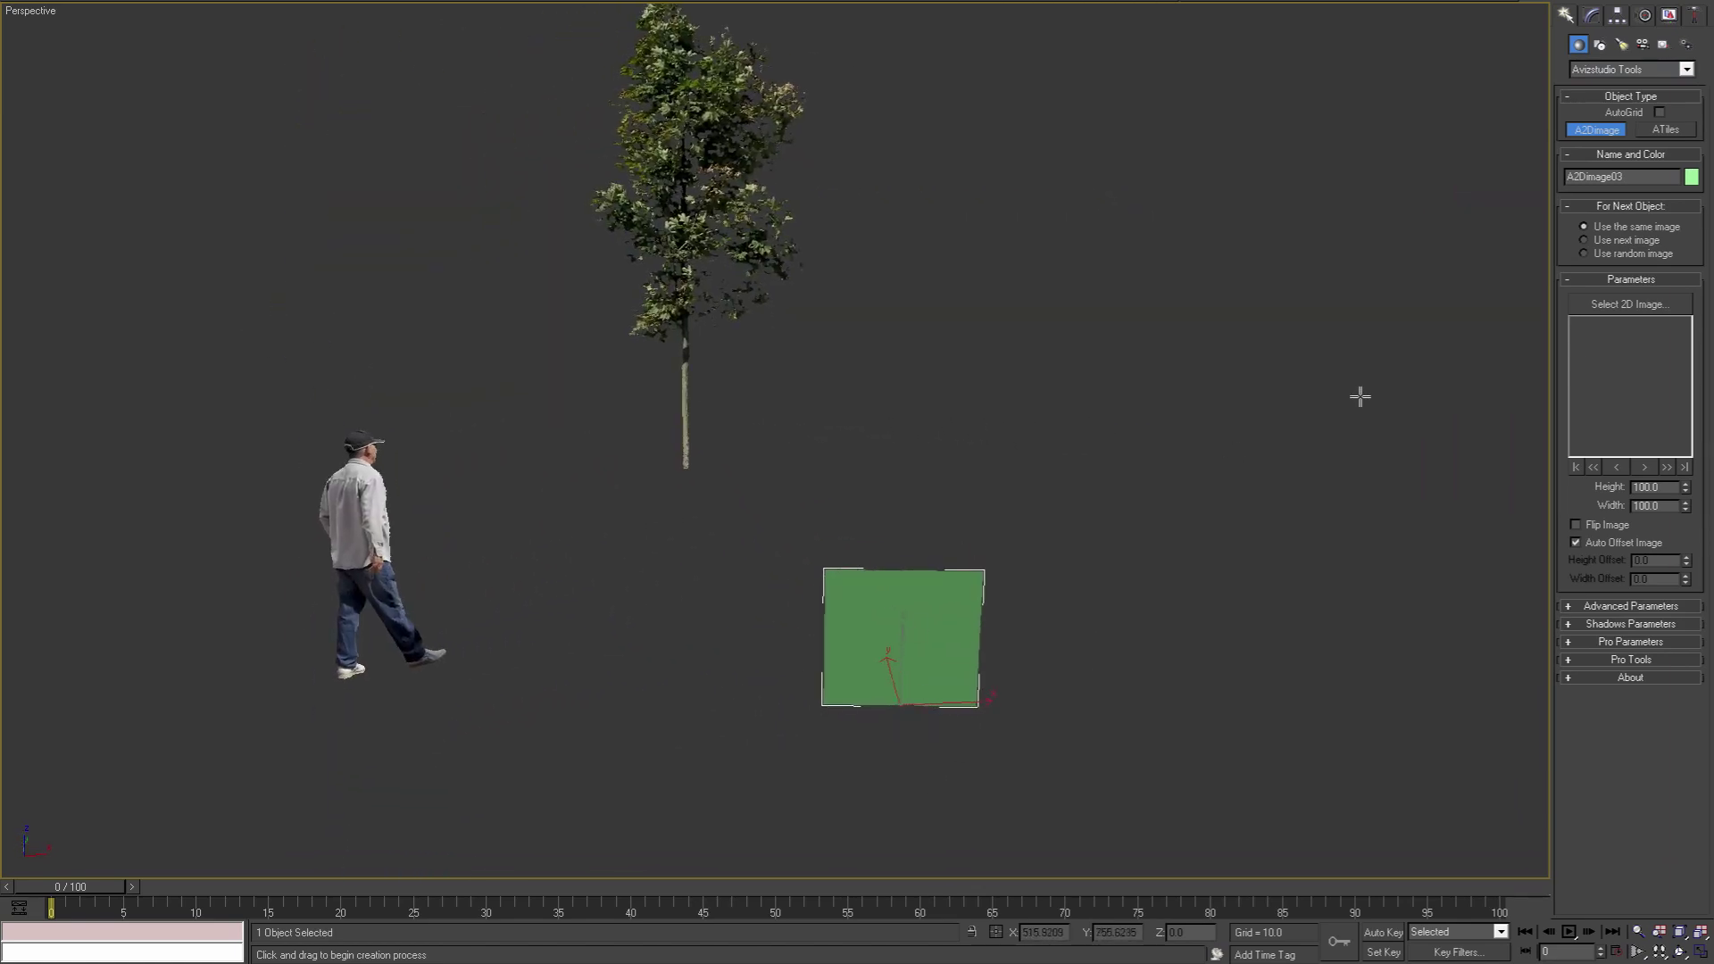
Step: Assign the ALT026-13D walking woman image (165 × 53.8184) to the AZ2image03 plane
{"action": "left_click", "coordinate": [1612, 304]}
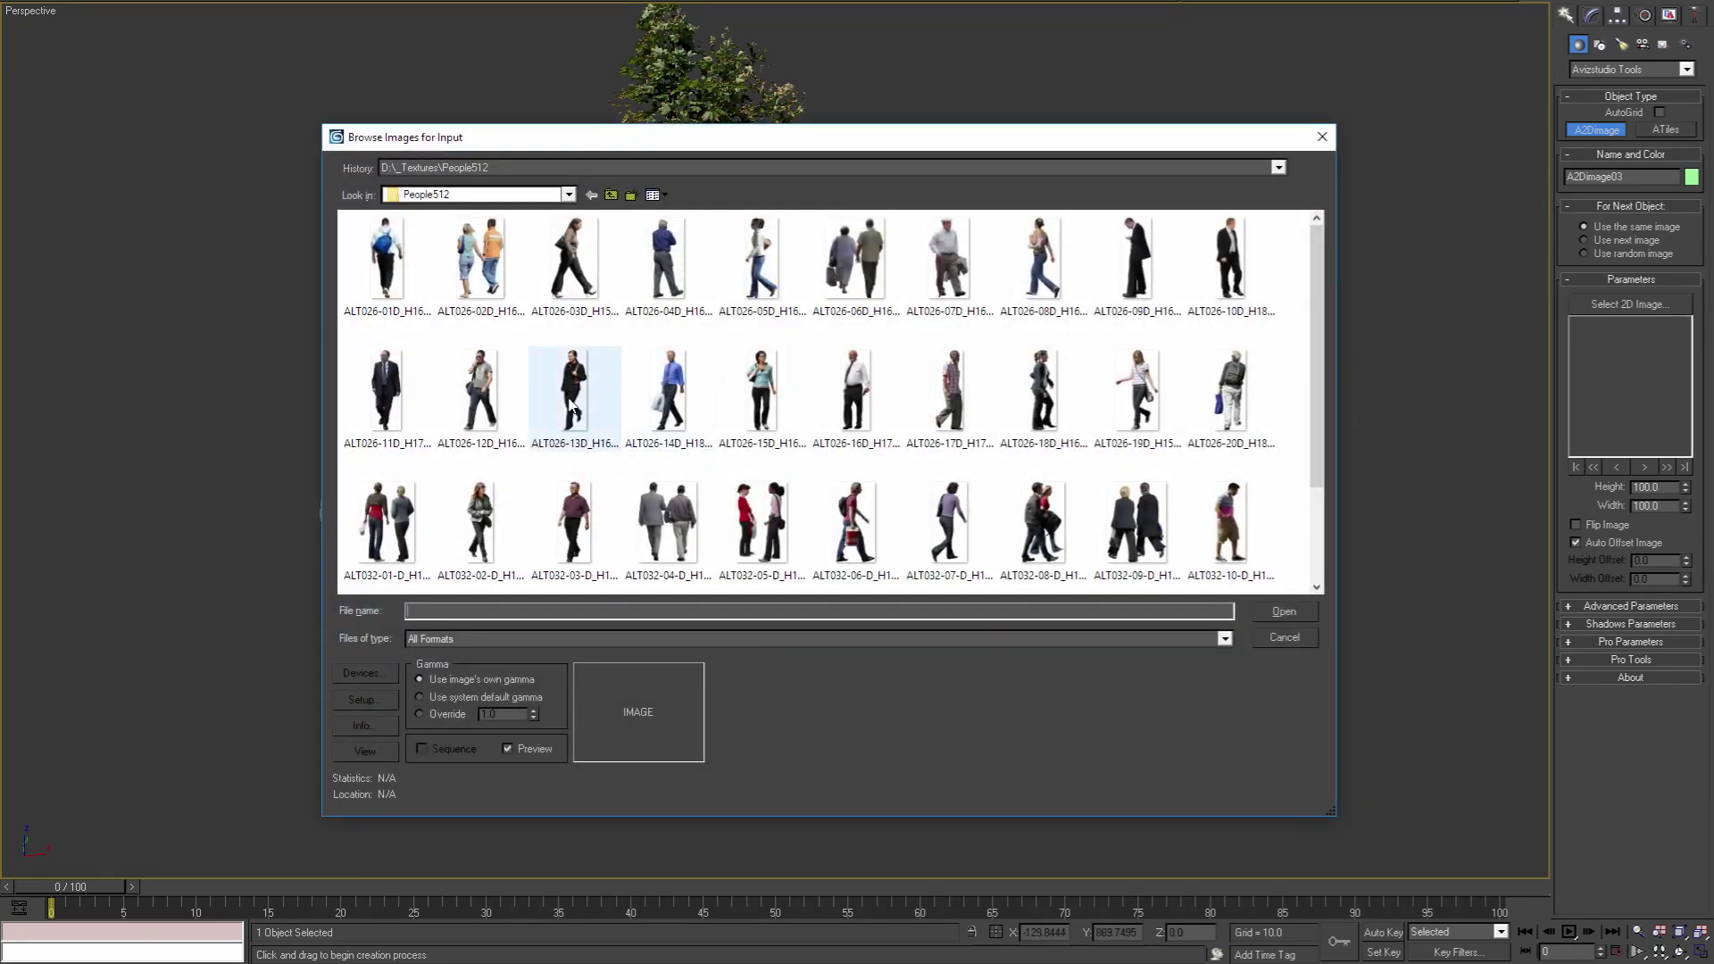
{"action": "double_click", "coordinate": [571, 405]}
{"action": "middle_click_drag", "start_coordinate": [731, 467], "coordinate": [651, 452], "text": "alt"}
{"action": "middle_click_drag", "start_coordinate": [835, 576], "coordinate": [860, 595], "text": "alt"}
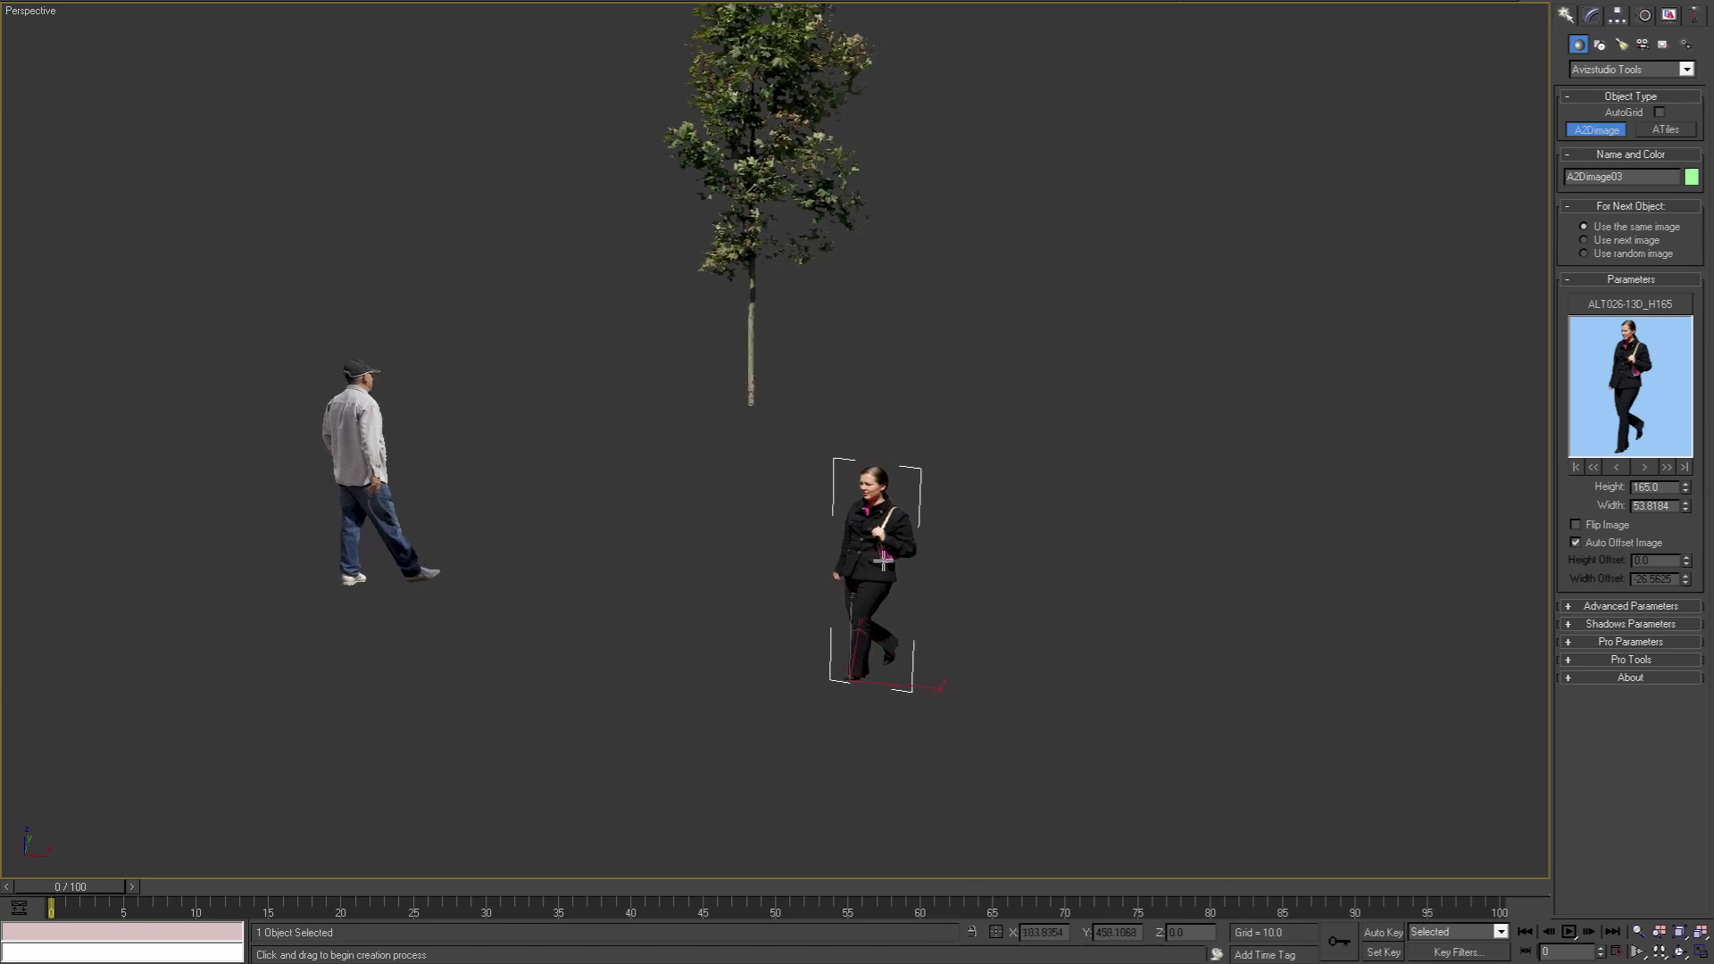
Step: Browse the images with Next, Previous, ±10 and Last, ending on the first image, ALT026-01D
{"action": "left_click", "coordinate": [1642, 472]}
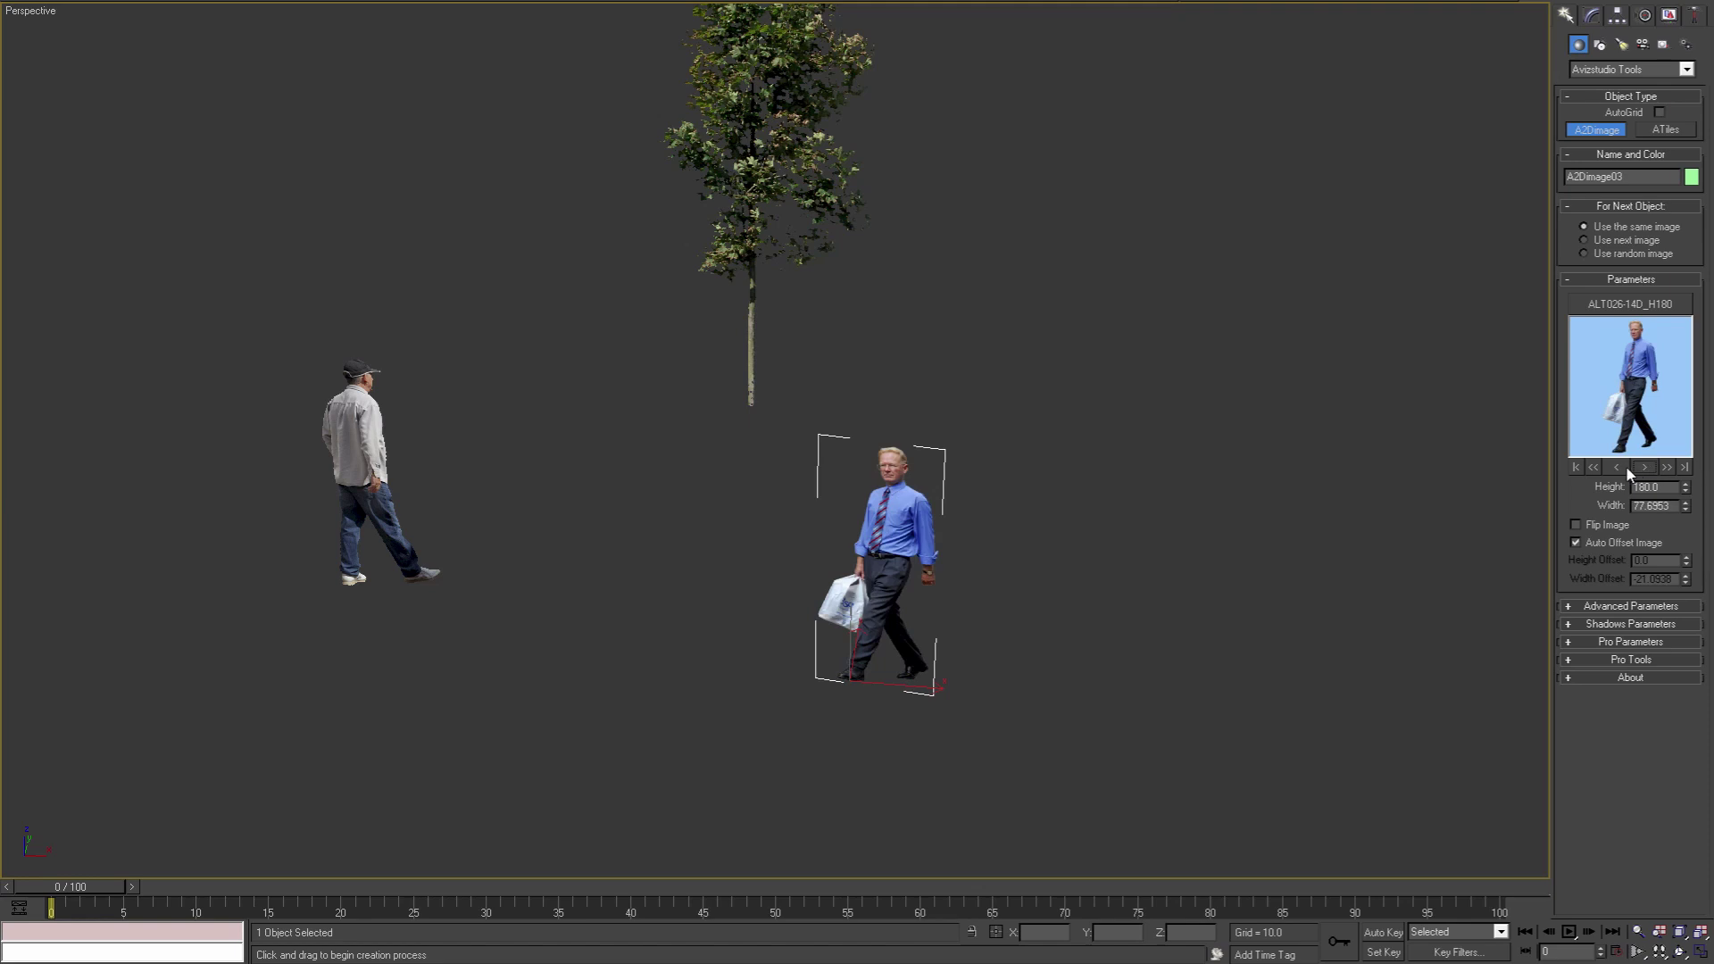
{"action": "left_click", "coordinate": [1615, 471]}
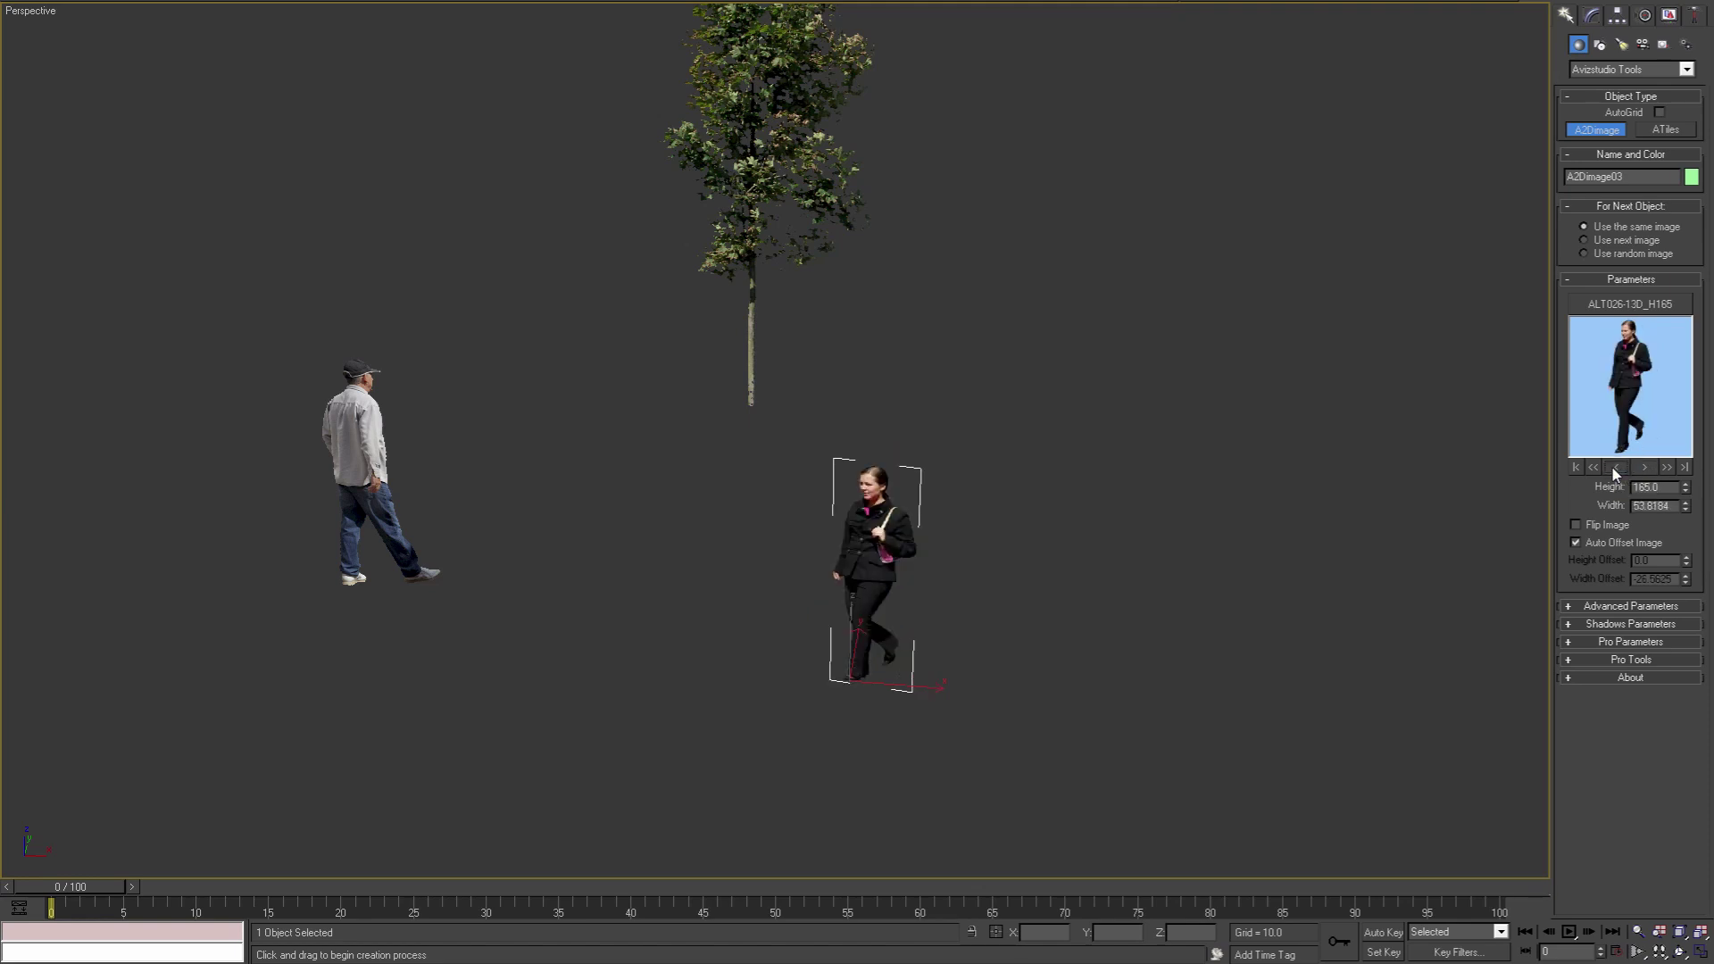
{"action": "left_click", "coordinate": [1667, 468]}
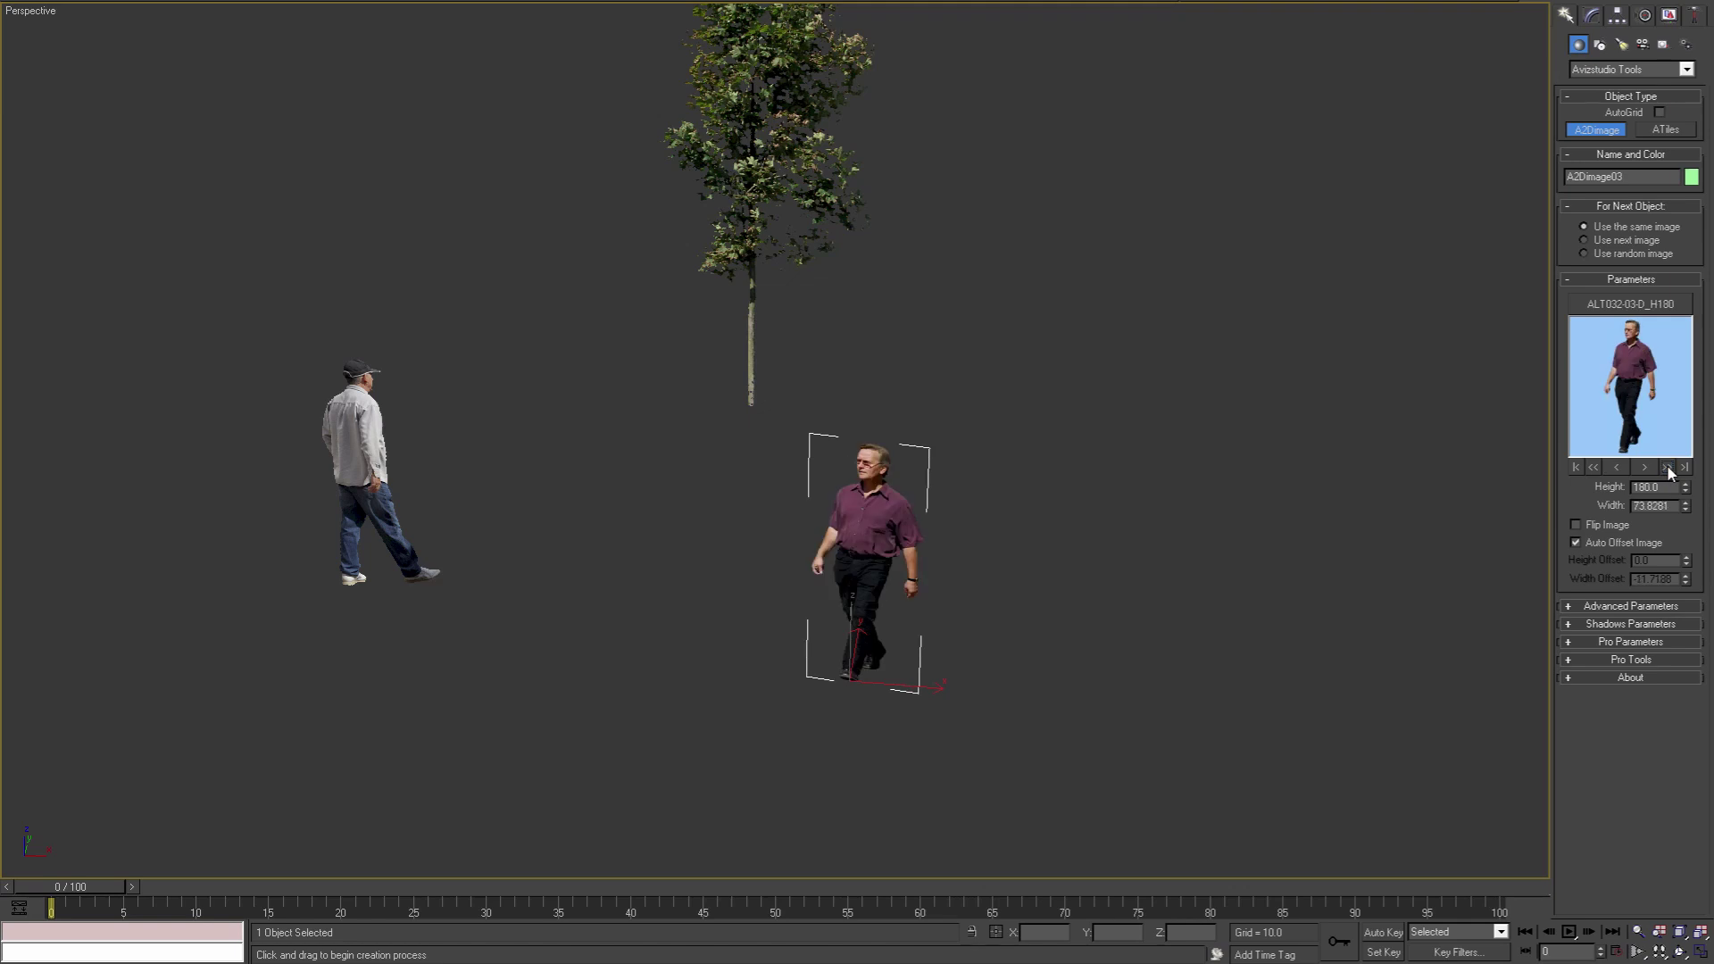
{"action": "left_click", "coordinate": [1594, 467]}
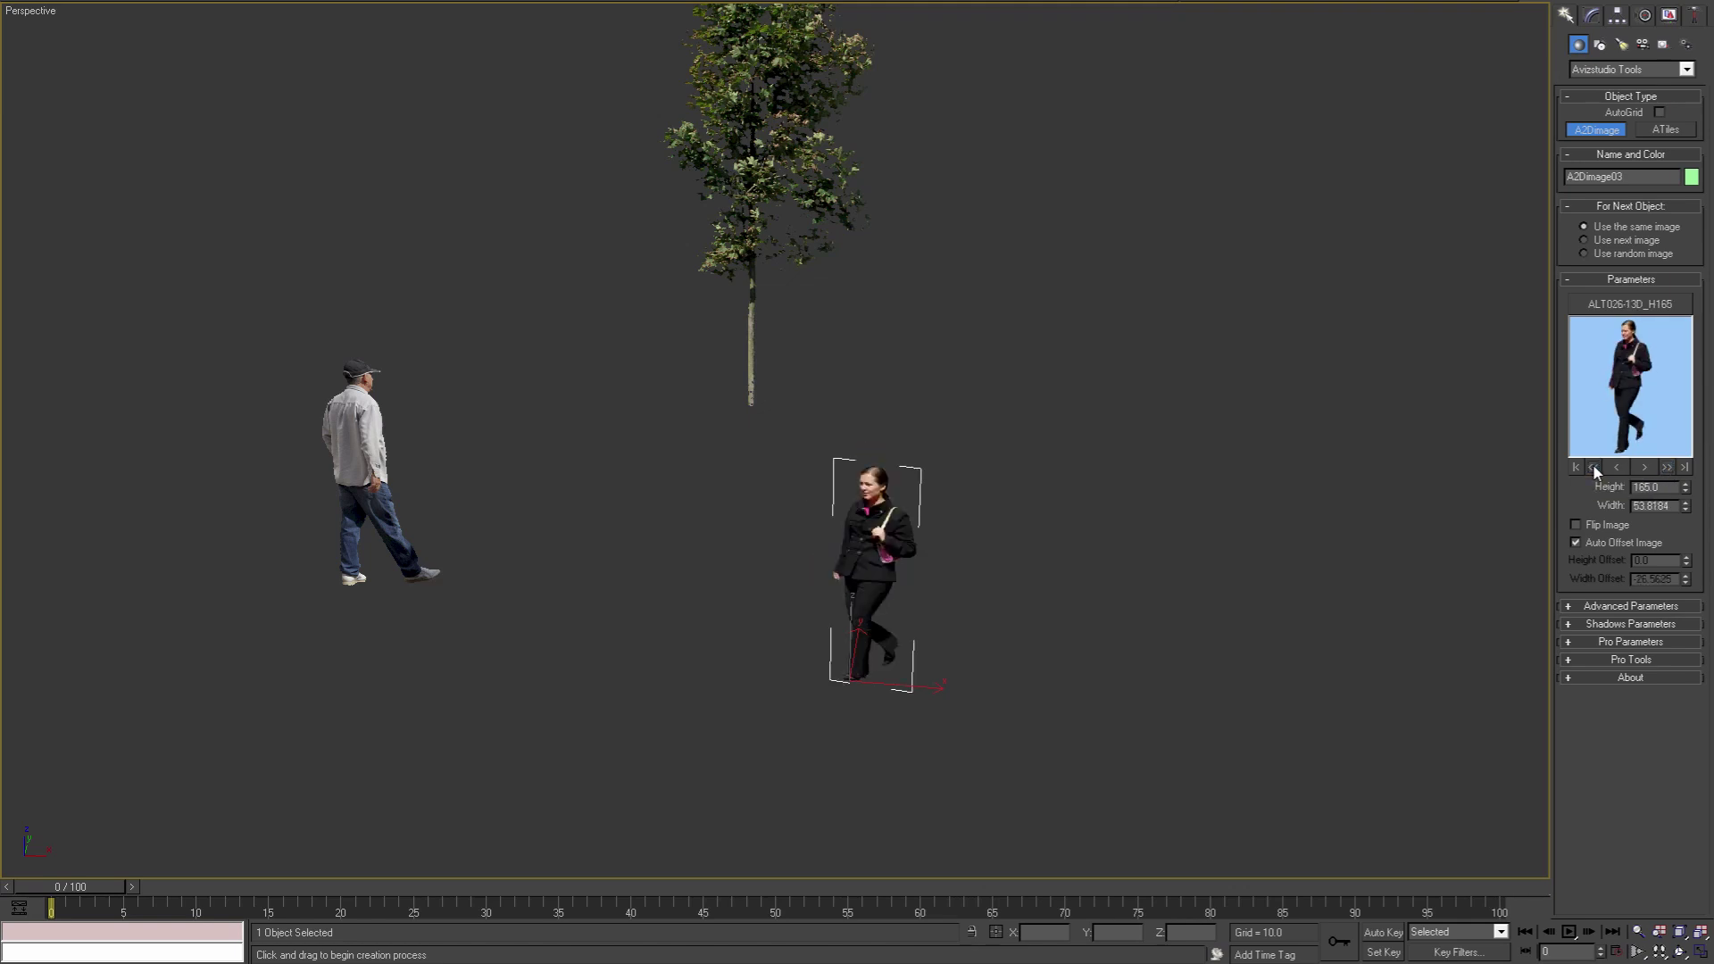
{"action": "left_click", "coordinate": [1685, 468]}
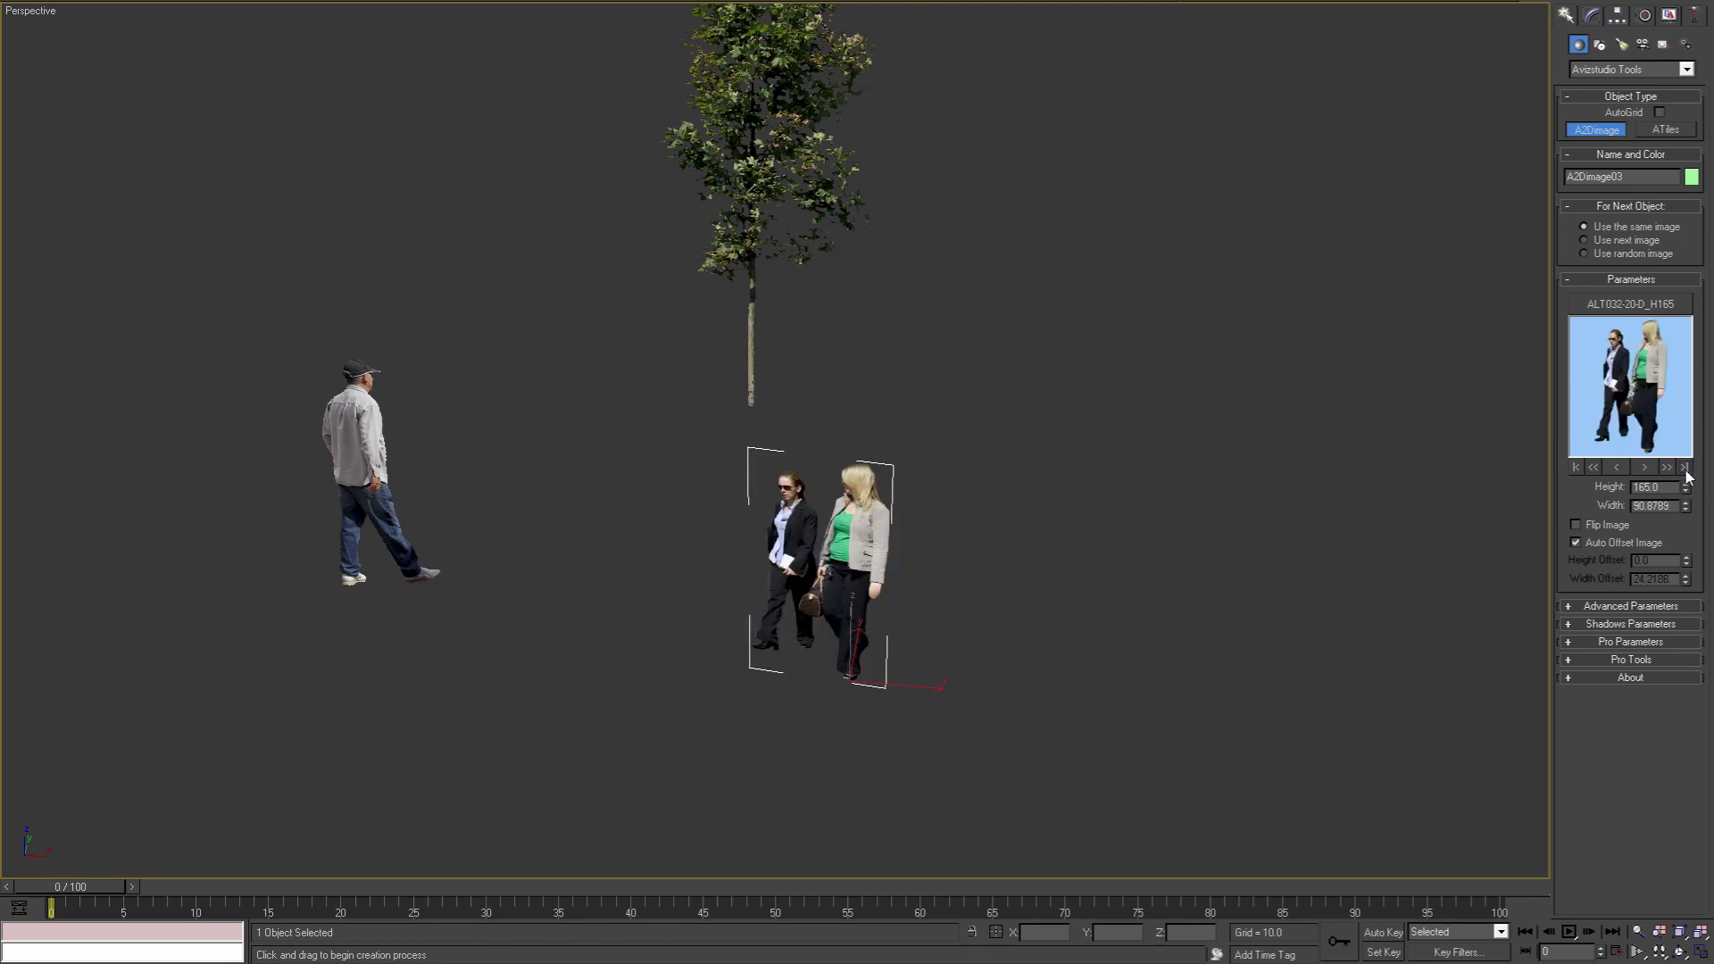
{"action": "left_click", "coordinate": [1575, 467]}
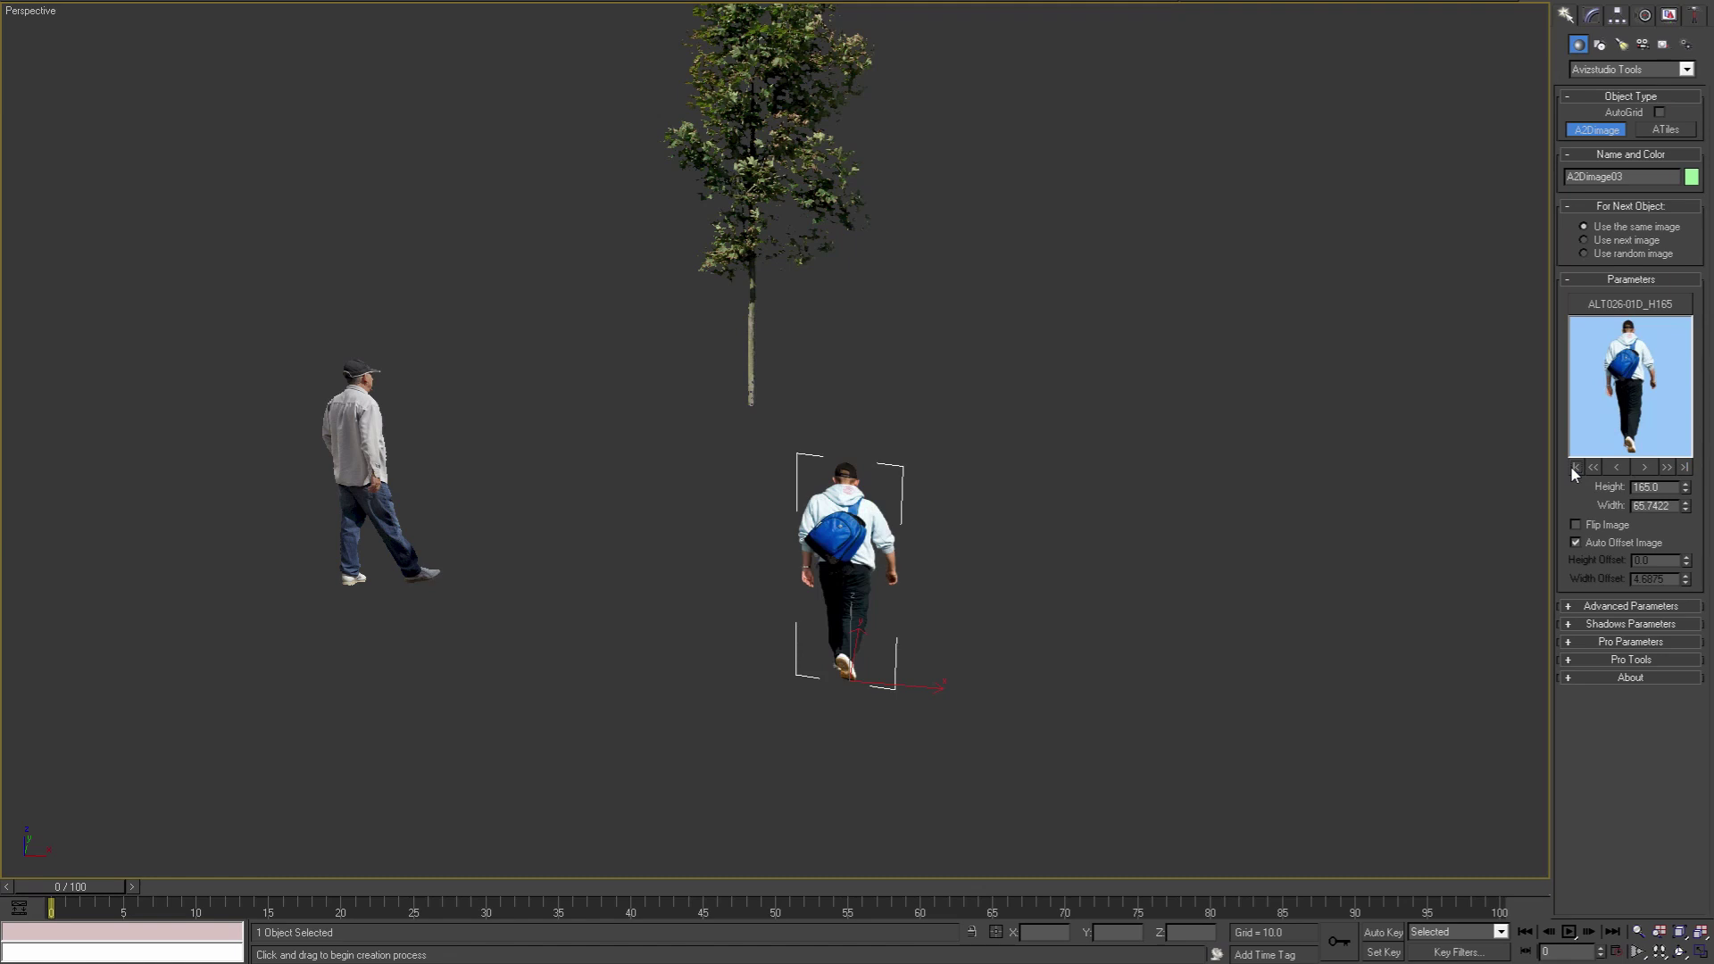
Step: Raise the backpack cutout's height to 178.9
{"action": "middle_click_drag", "start_coordinate": [990, 512], "coordinate": [834, 521], "text": "alt"}
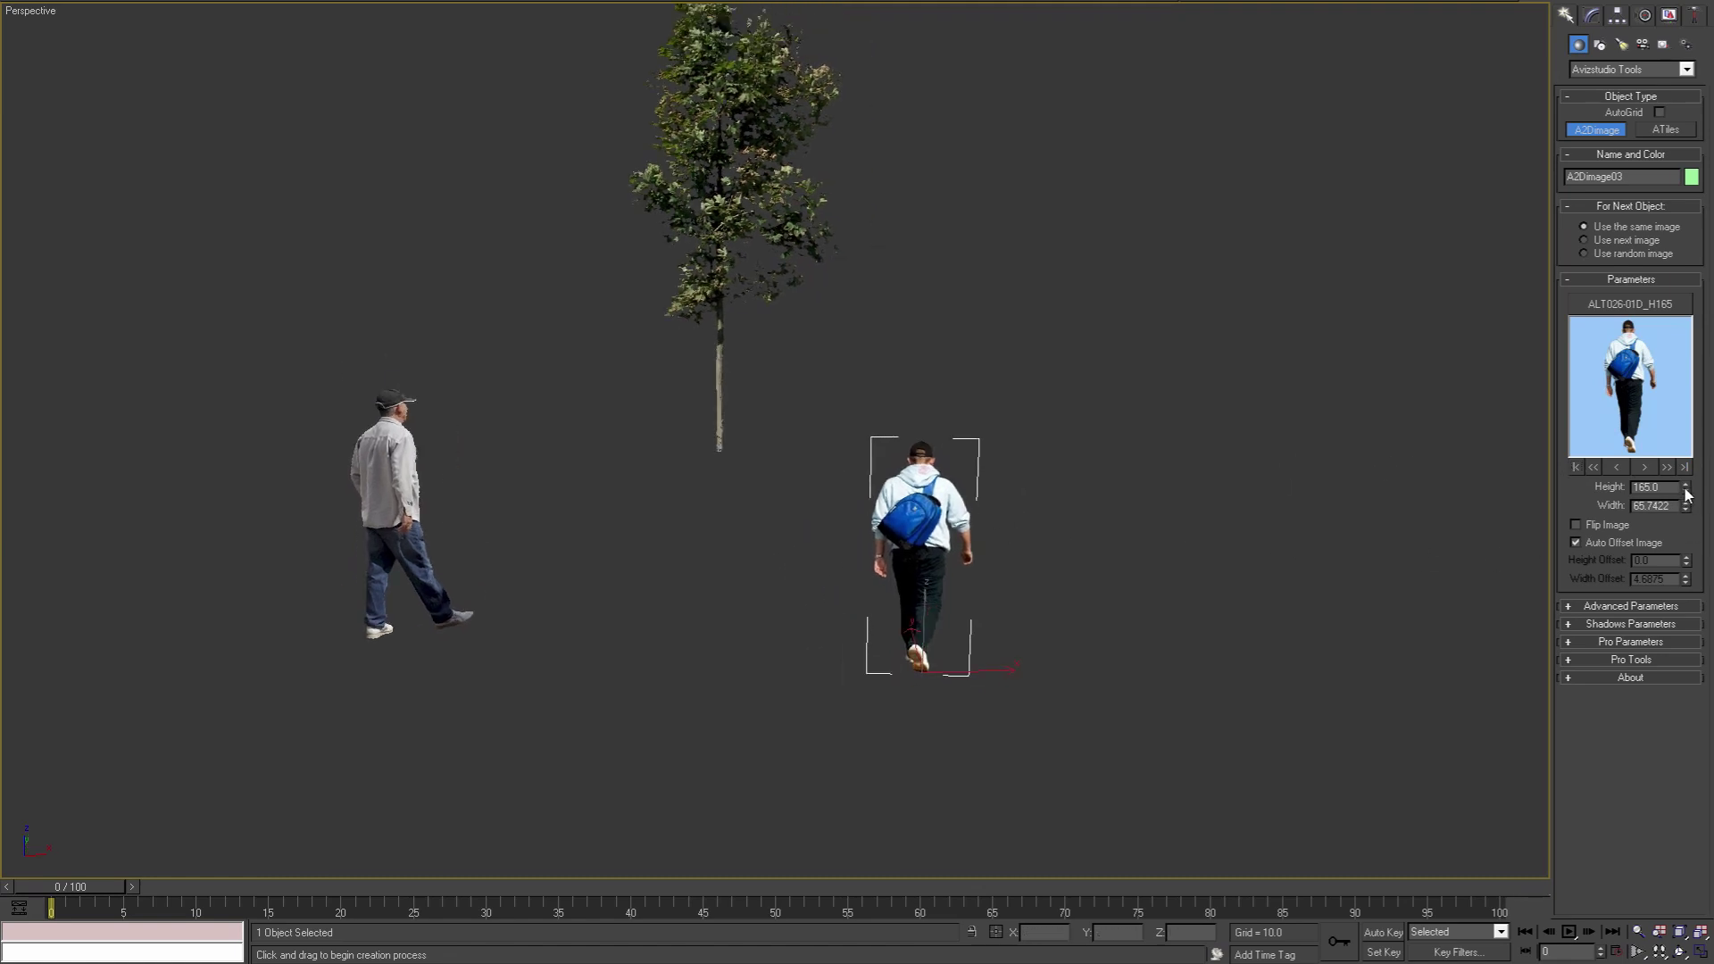
{"action": "left_click_drag", "start_coordinate": [1687, 491], "coordinate": [1674, 571]}
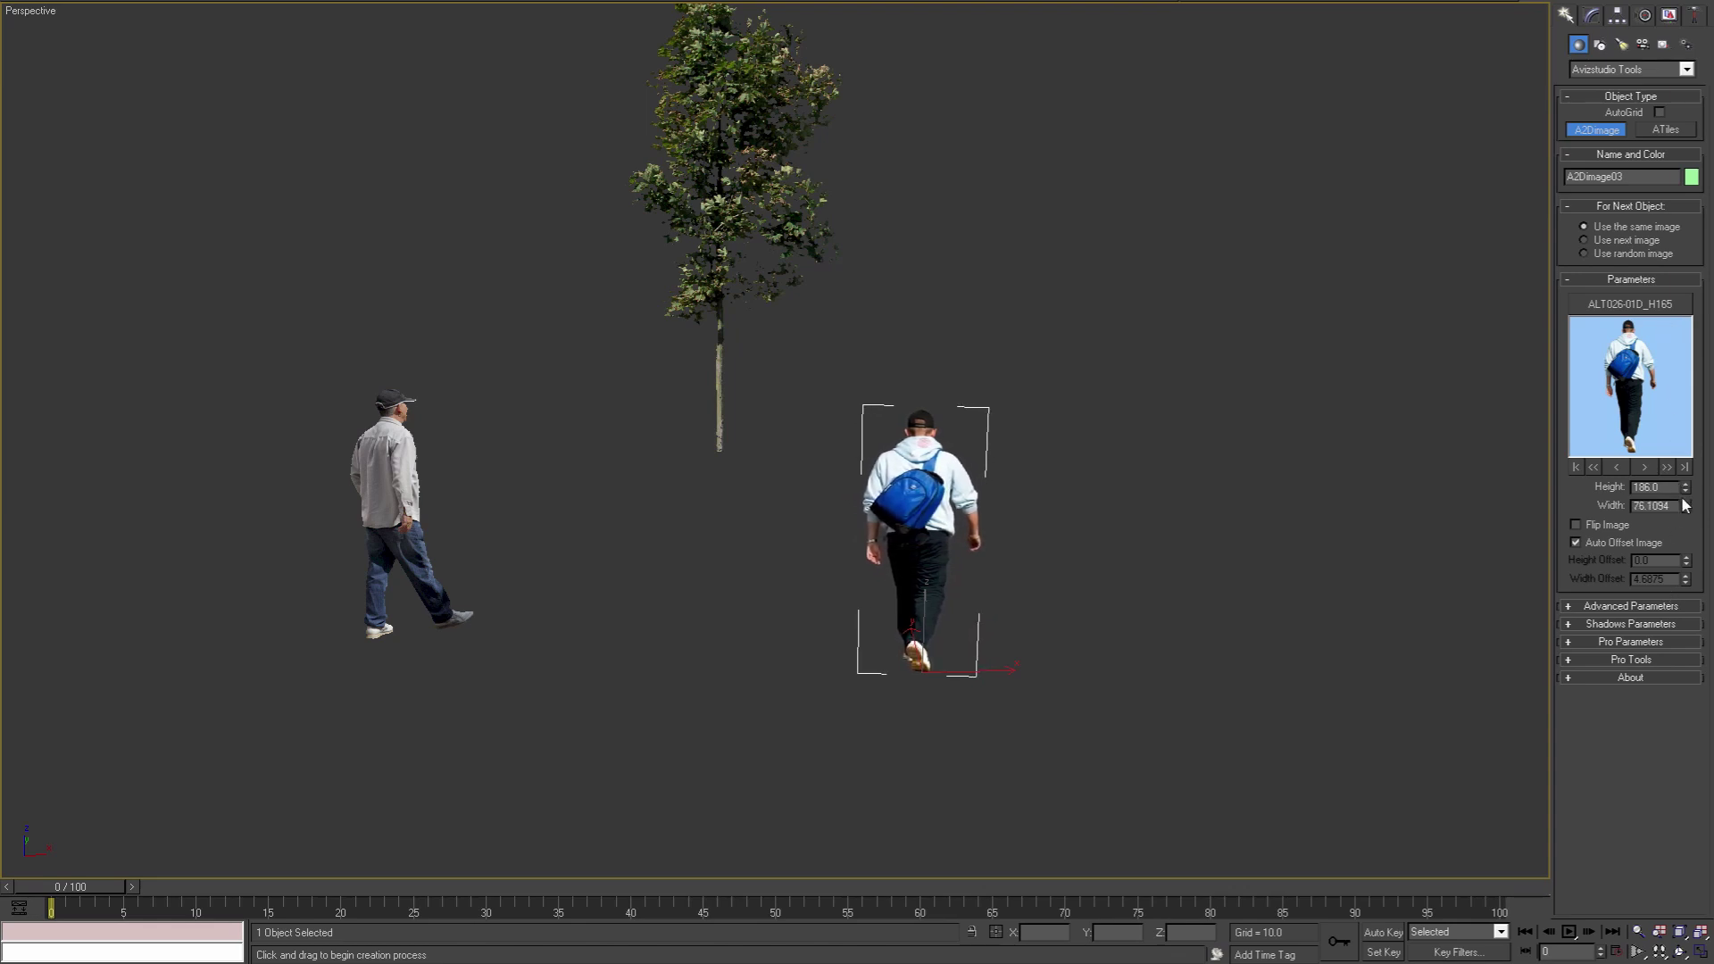
{"action": "left_click_drag", "start_coordinate": [1686, 486], "coordinate": [1658, 508]}
{"action": "middle_click_drag", "start_coordinate": [1009, 490], "coordinate": [1064, 534]}
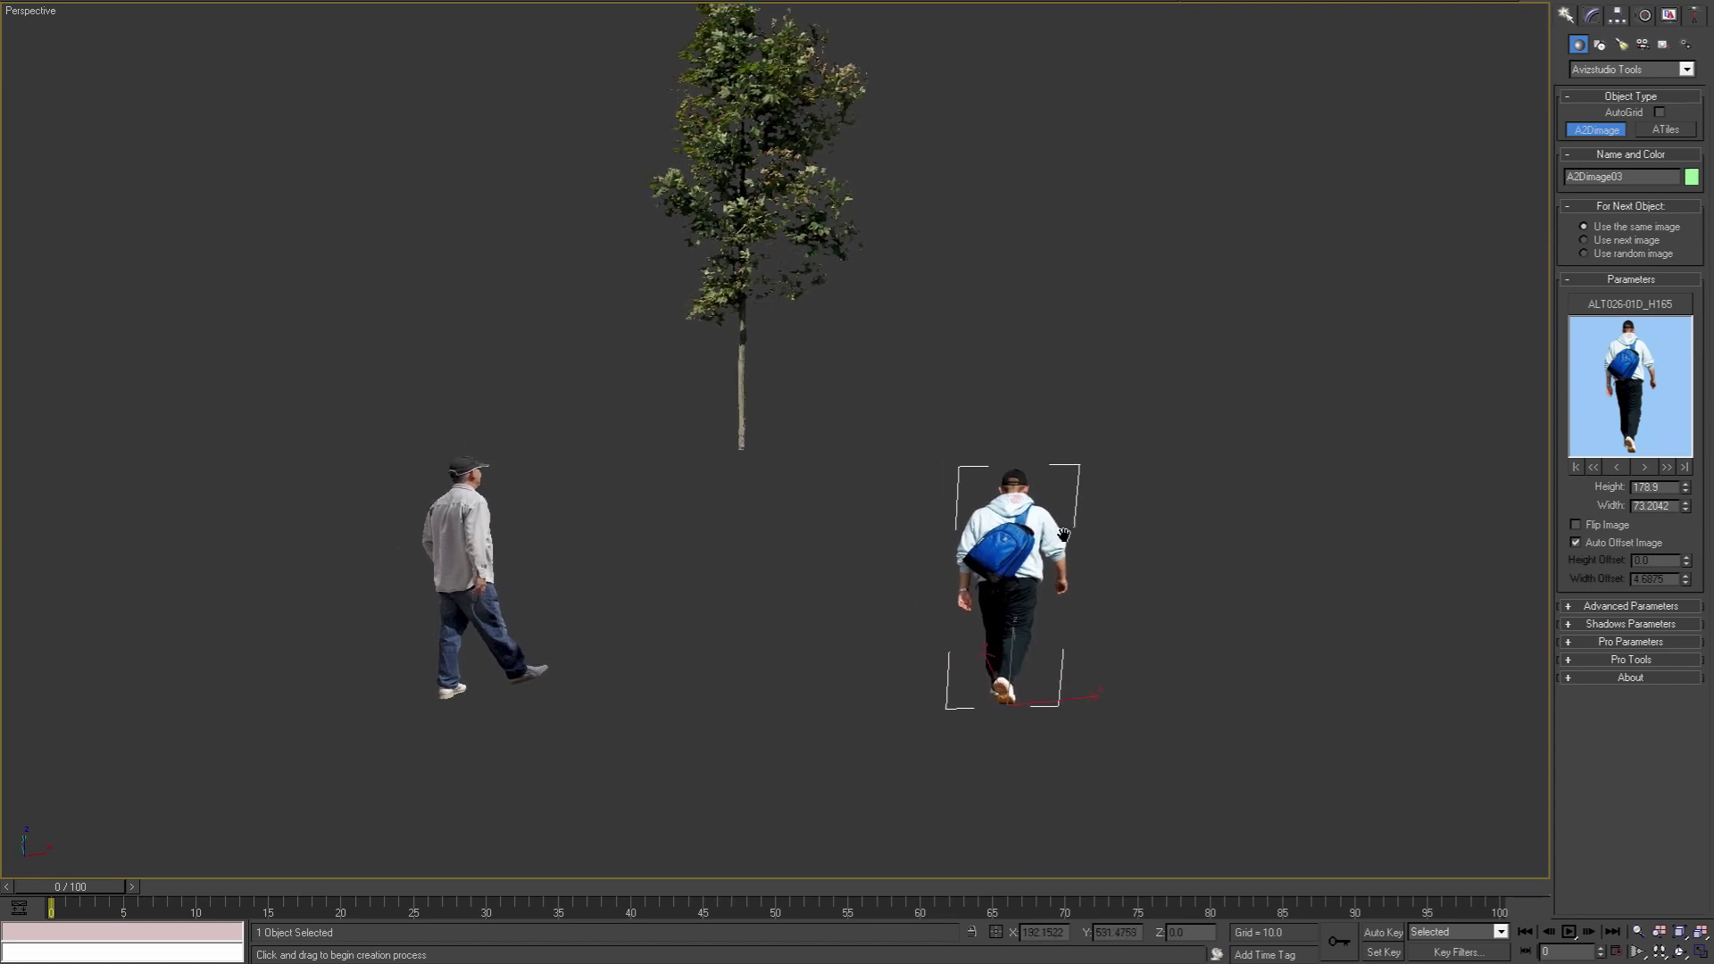
Step: Flip the image horizontally, try manual height and width offsets, then re-enable Auto Offset Image
{"action": "left_click", "coordinate": [1590, 530]}
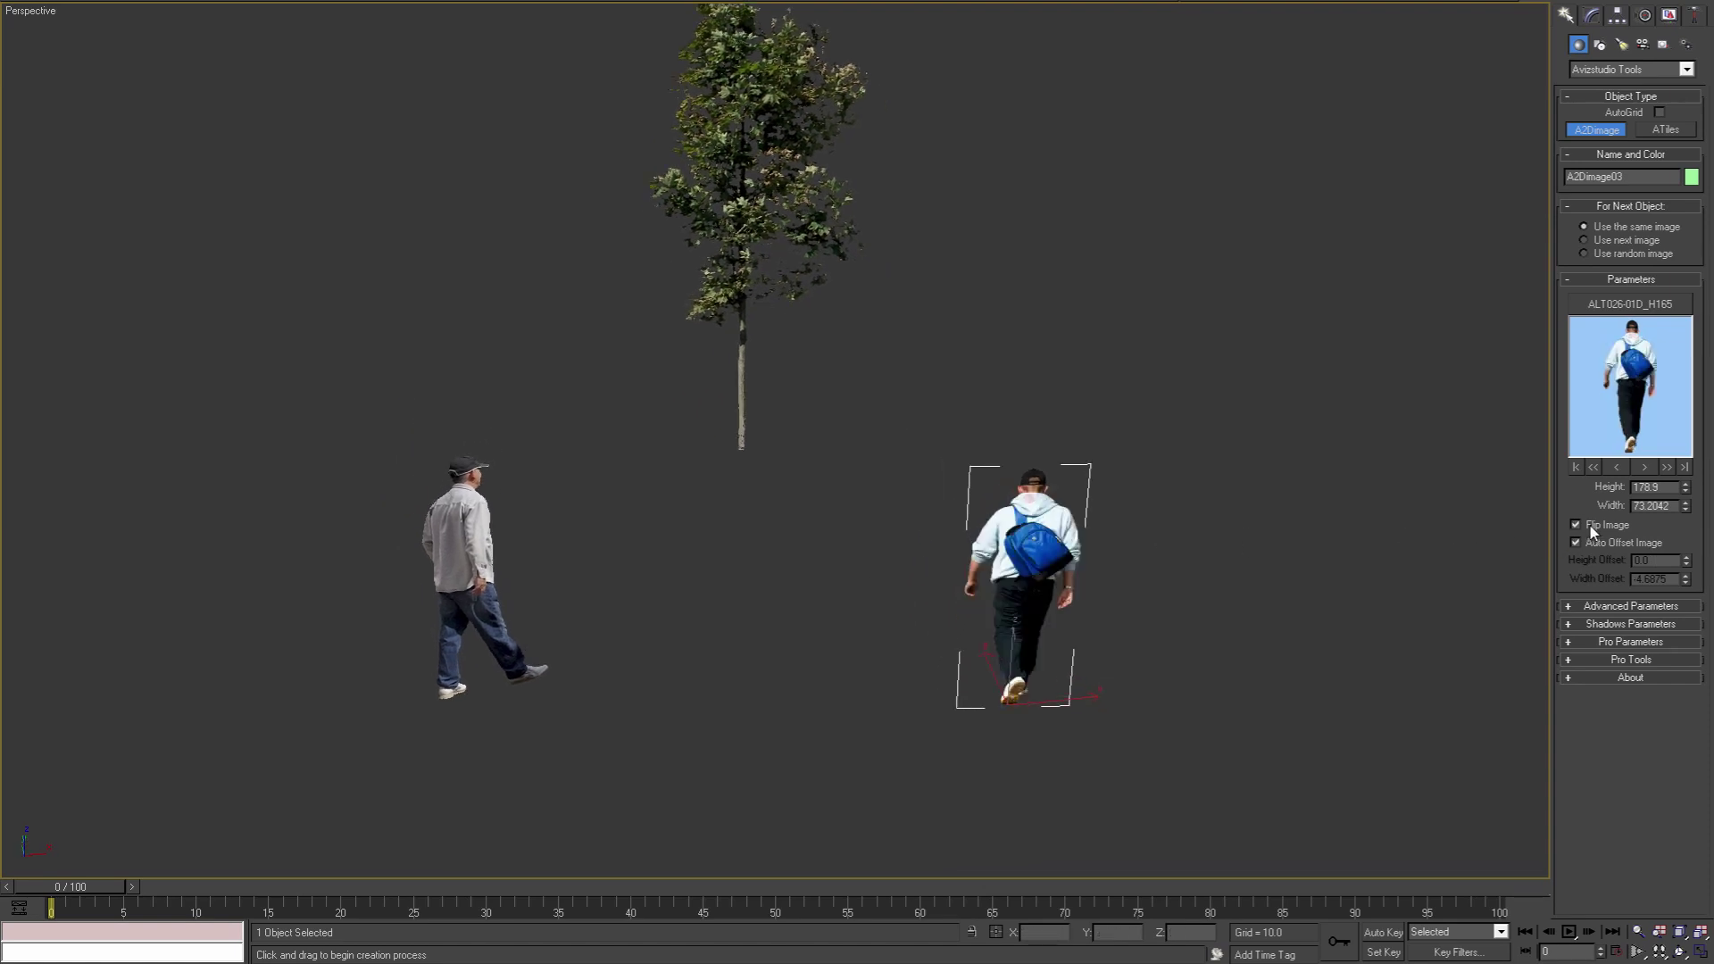
{"action": "middle_click_drag", "start_coordinate": [910, 571], "coordinate": [979, 527]}
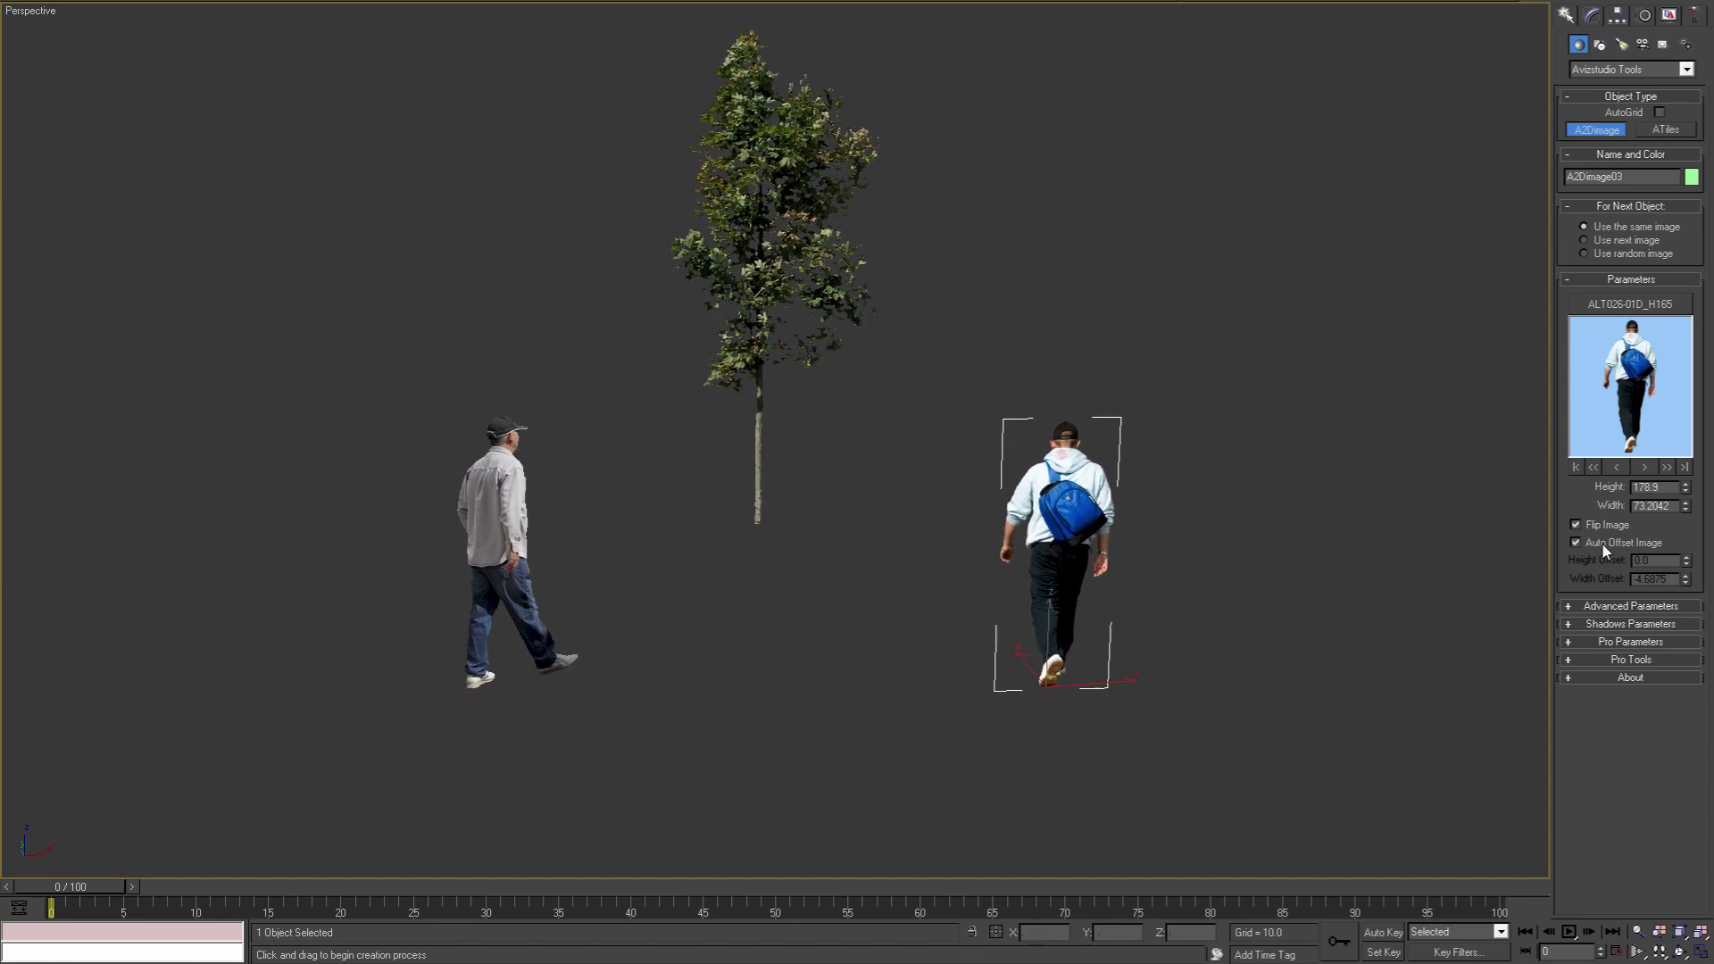
{"action": "left_click", "coordinate": [1603, 545]}
{"action": "left_click_drag", "start_coordinate": [1686, 557], "coordinate": [1665, 317]}
{"action": "left_click_drag", "start_coordinate": [1687, 580], "coordinate": [1576, 276]}
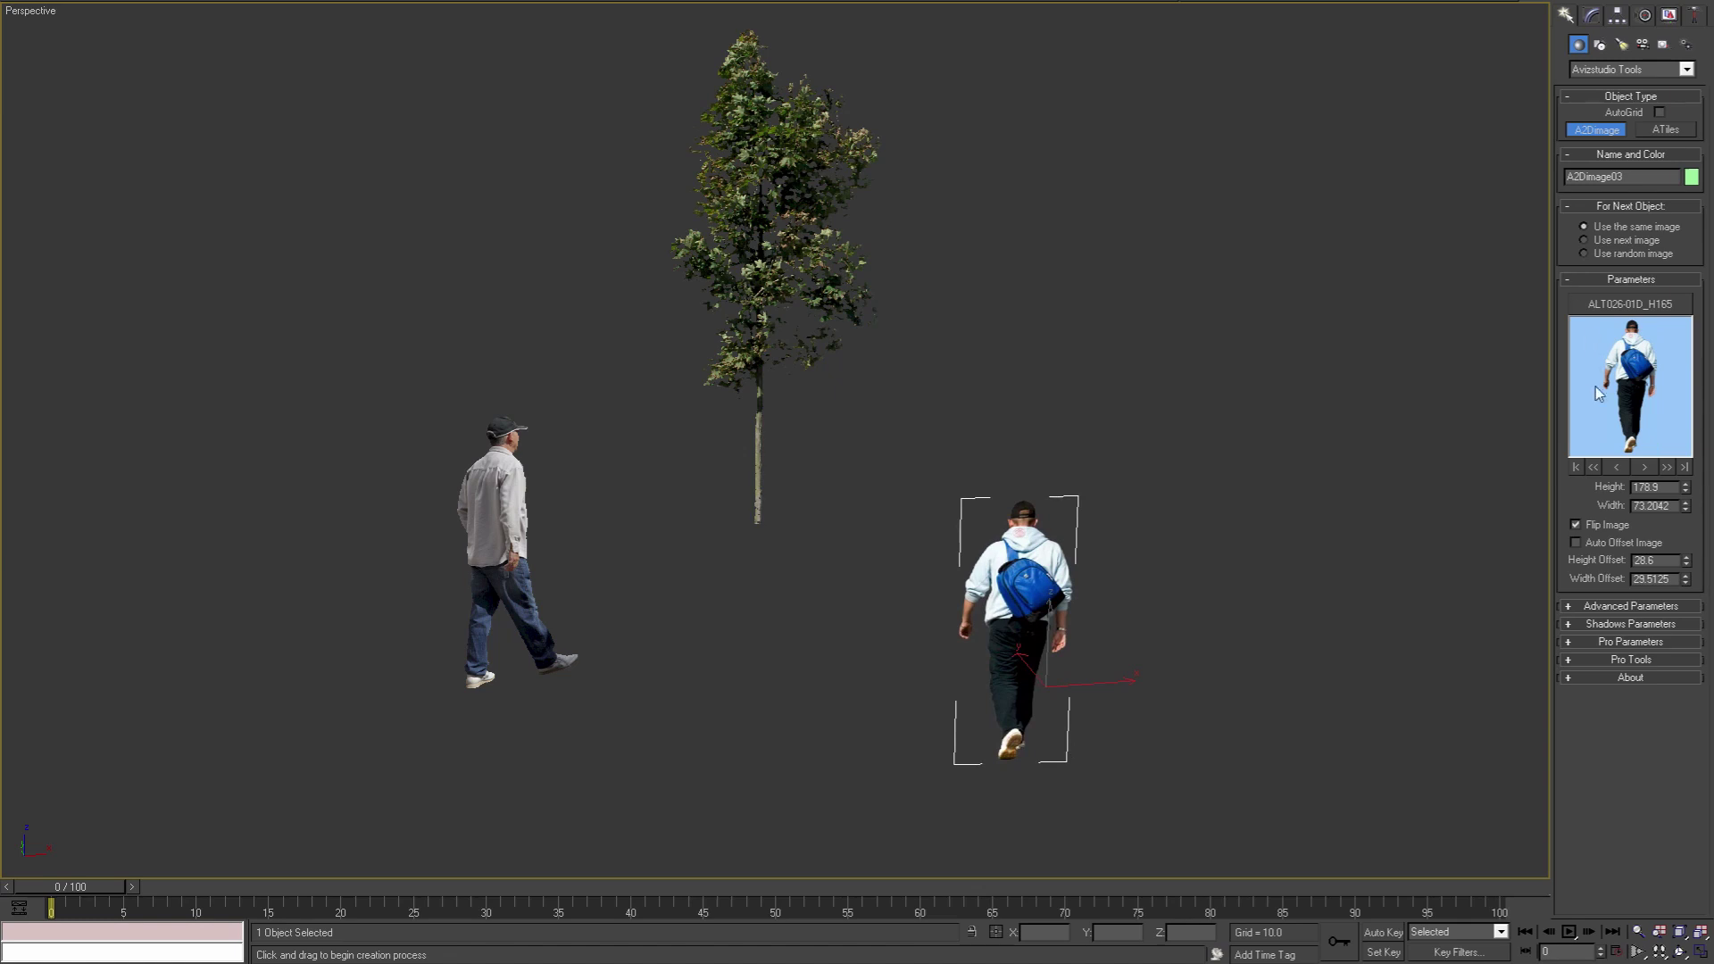
{"action": "left_click", "coordinate": [1577, 543]}
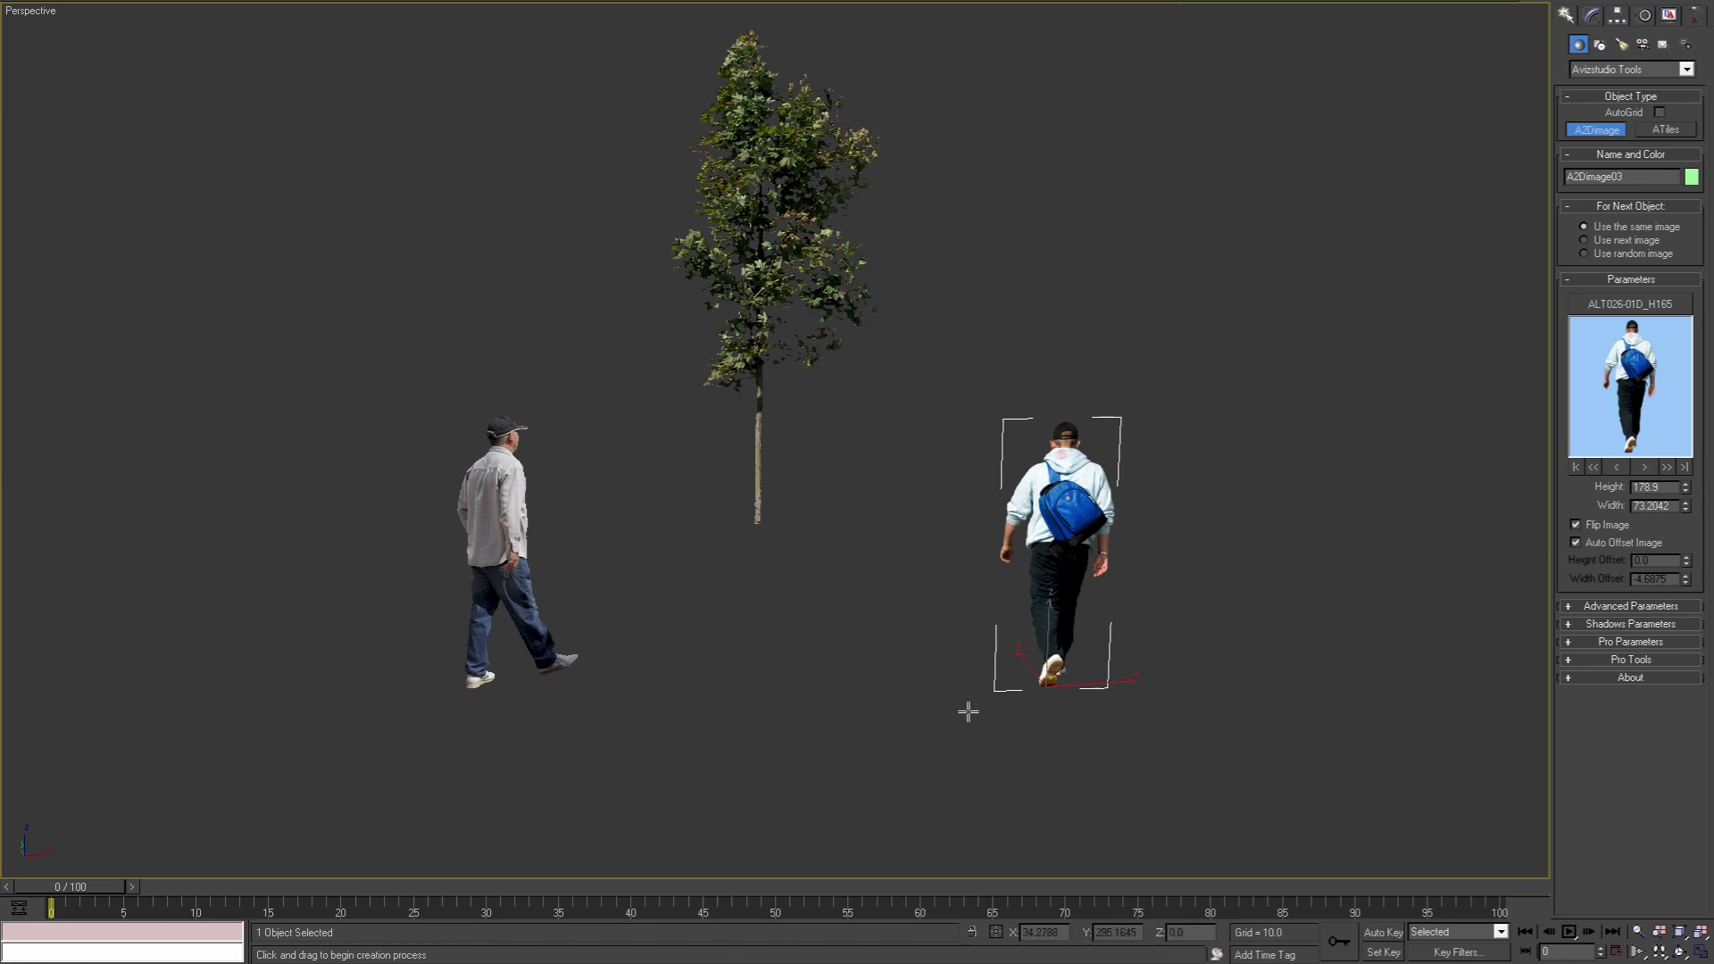
Step: In Advanced Parameters, try Scale Image at 2.0, then return it to 1.0
{"action": "left_click", "coordinate": [1611, 607]}
{"action": "scroll", "coordinate": [1571, 651], "scroll_direction": "down", "scroll_amount": 2}
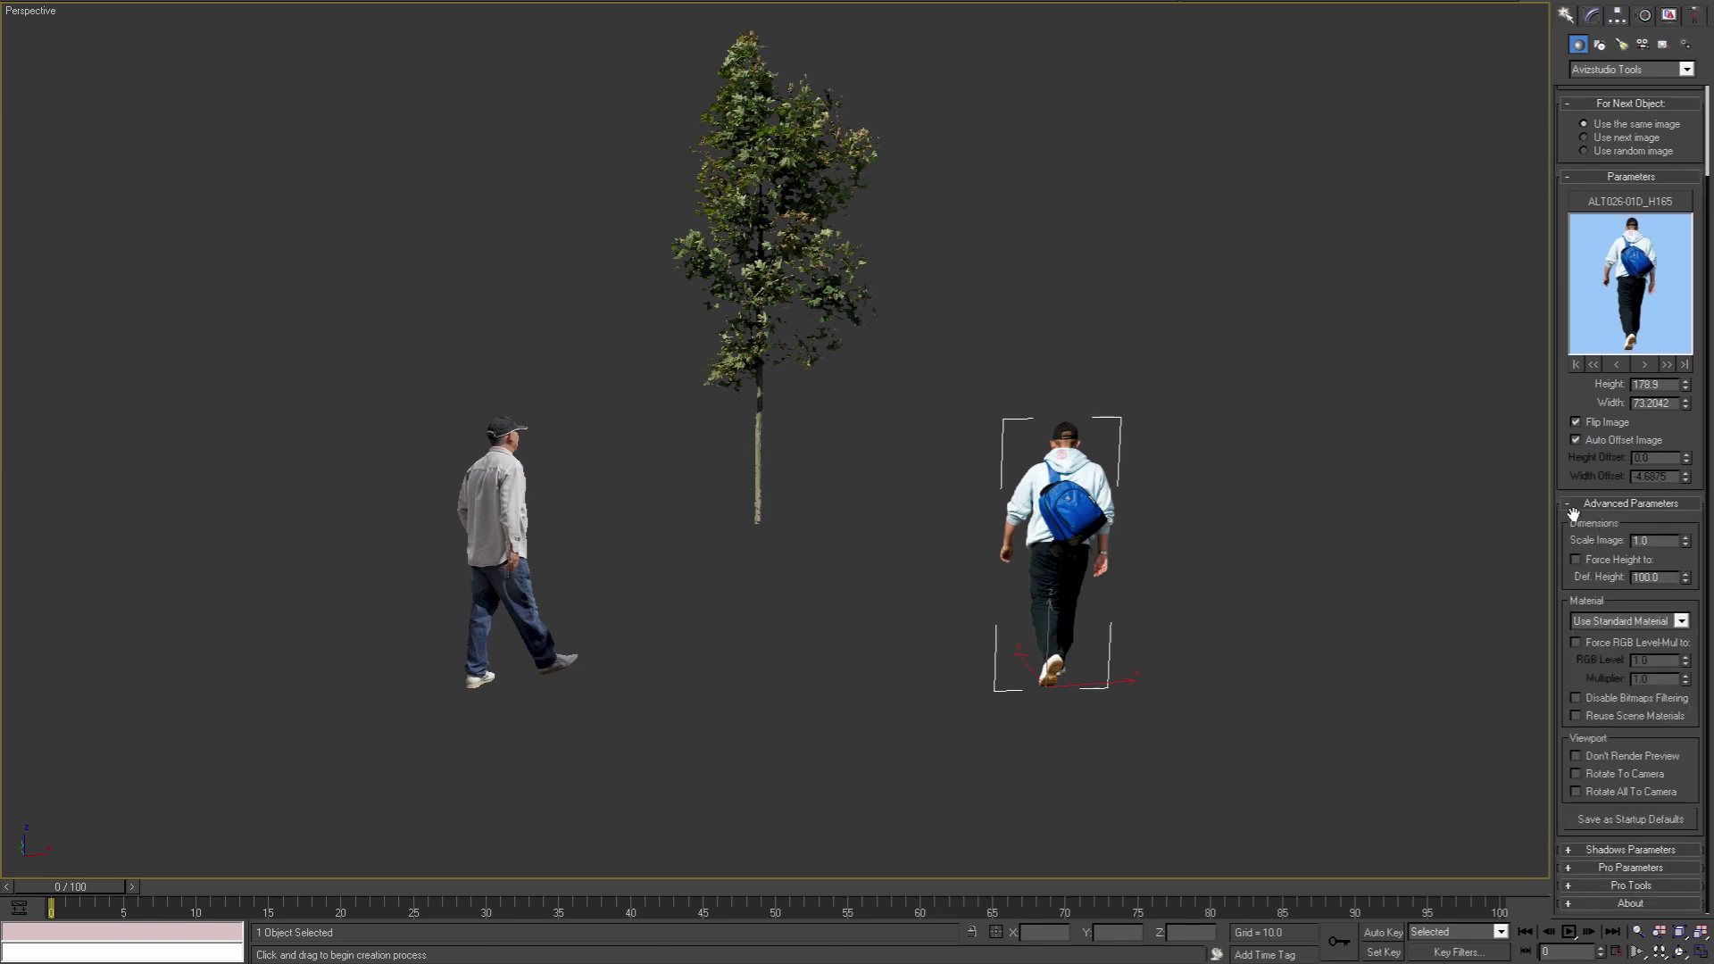
{"action": "double_click", "coordinate": [1665, 541]}
{"action": "type", "text": "2"}
{"action": "key", "text": "Return"}
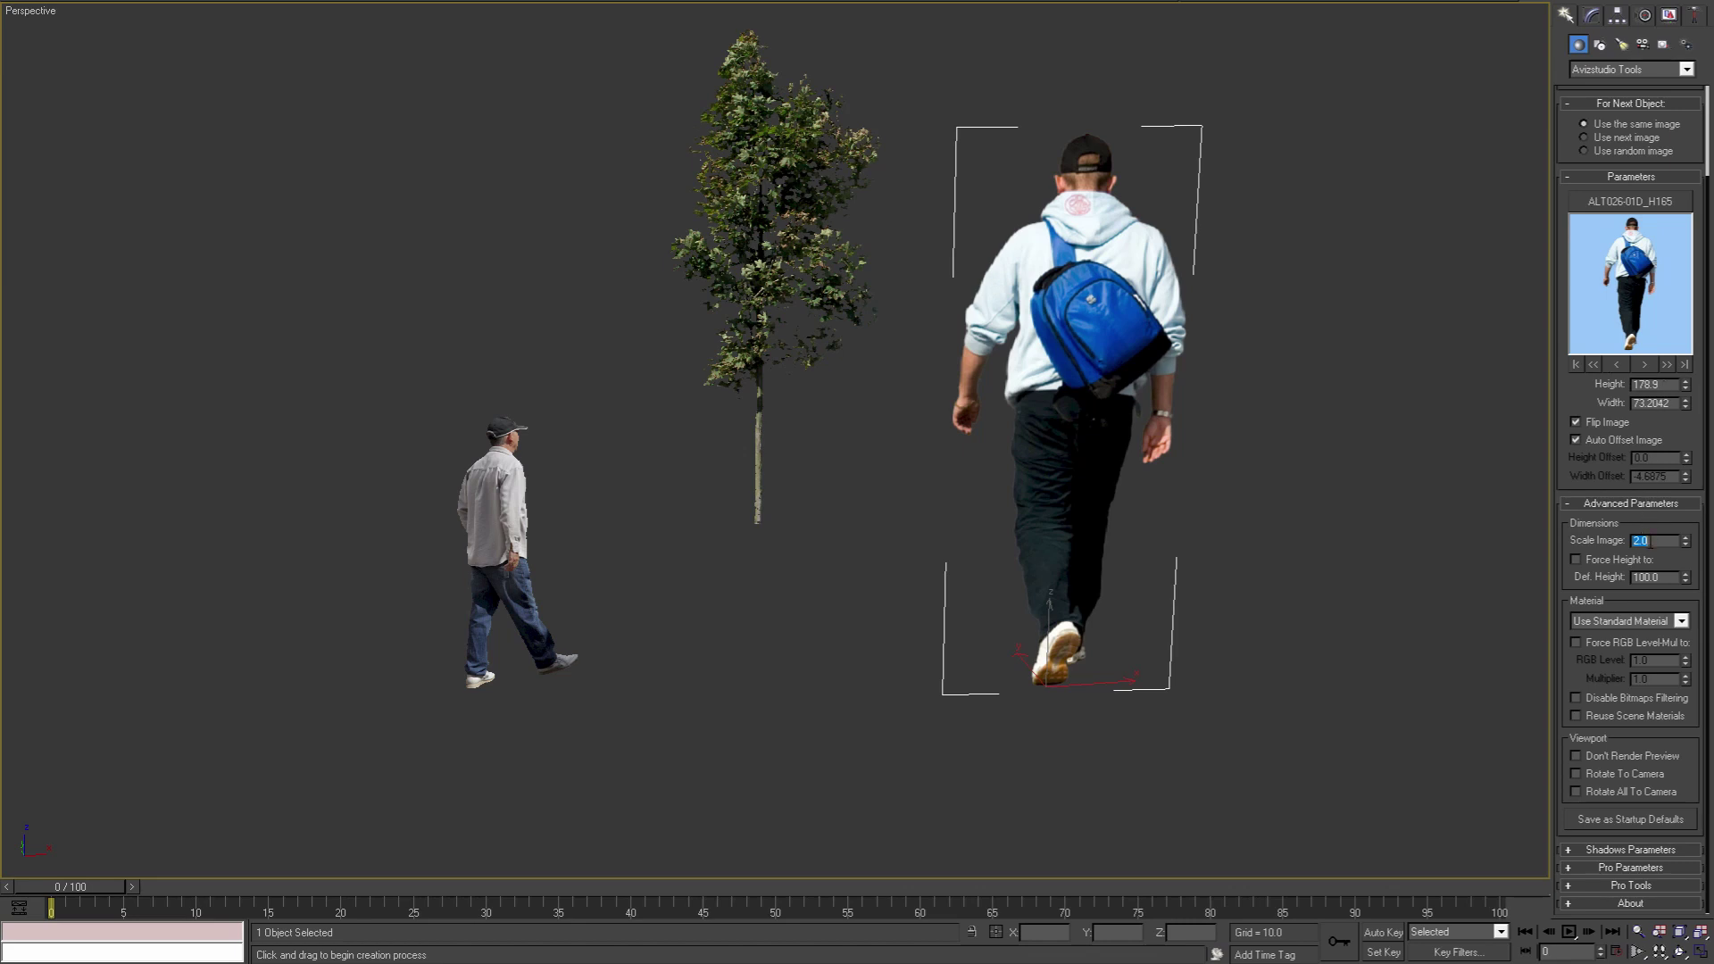
{"action": "double_click", "coordinate": [1645, 385]}
{"action": "left_click", "coordinate": [1603, 541]}
{"action": "left_click_drag", "start_coordinate": [1653, 540], "coordinate": [1596, 539]}
{"action": "type", "text": "1"}
{"action": "key", "text": "Return"}
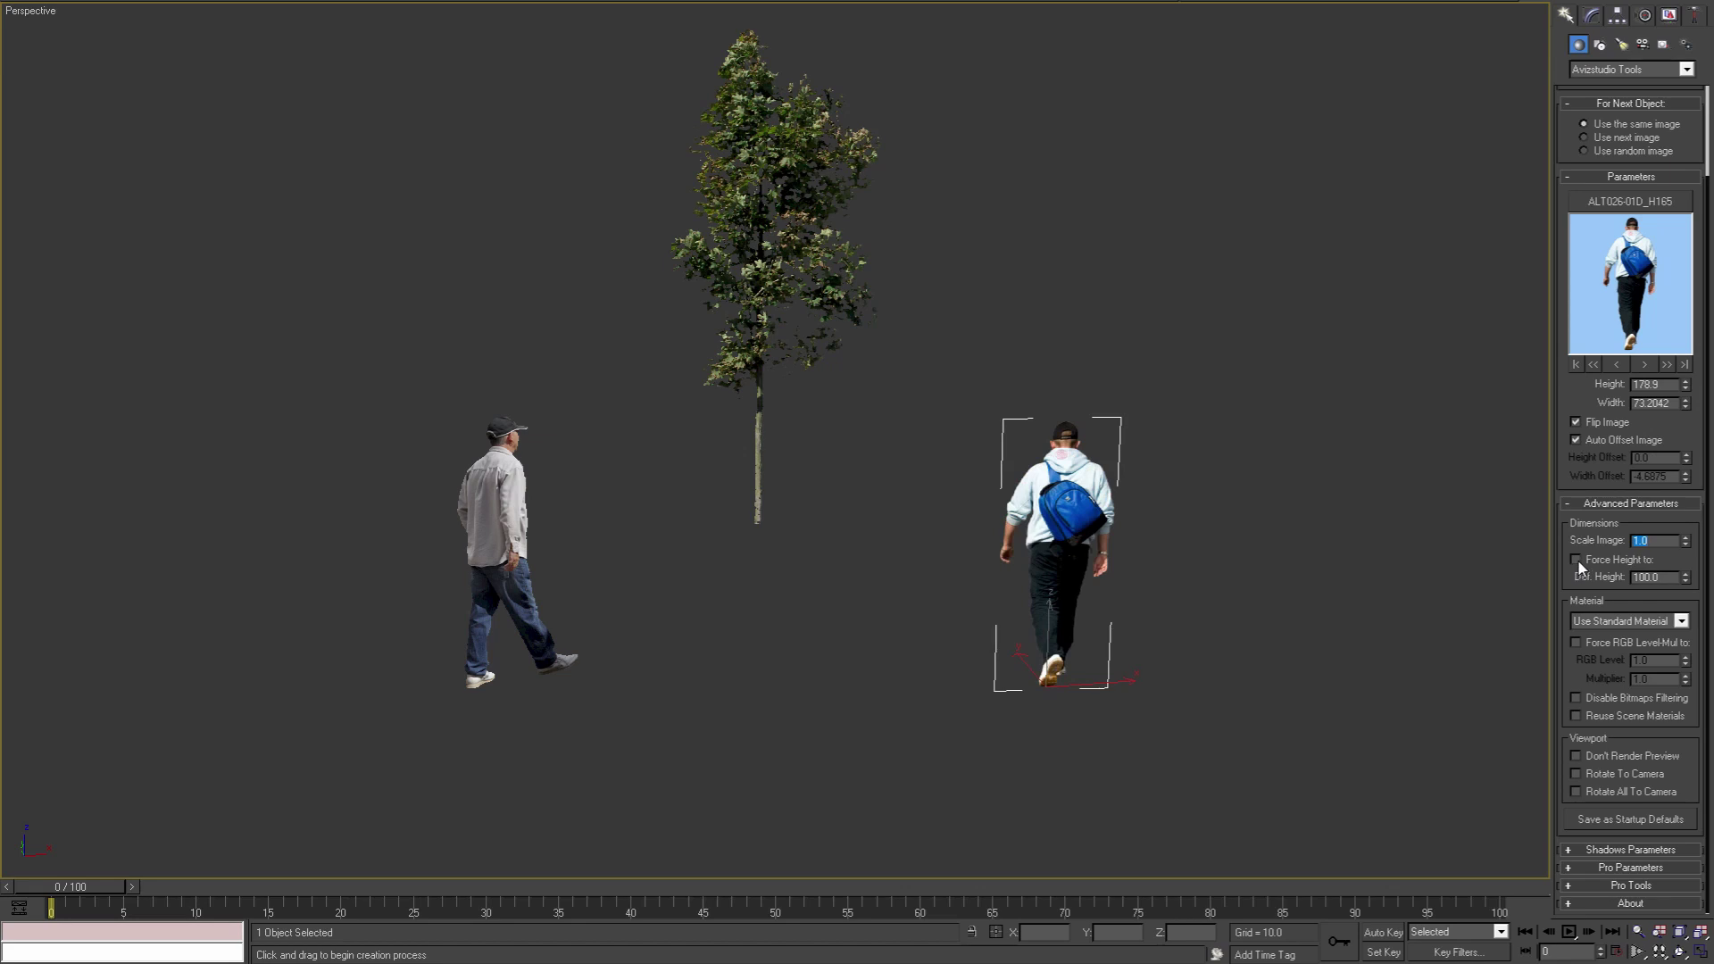
Step: Force a default height of 100 while advancing to ALT026-04D, then turn Force Height off
{"action": "left_click", "coordinate": [1575, 560]}
{"action": "left_click_drag", "start_coordinate": [1658, 578], "coordinate": [1629, 578]}
{"action": "type", "text": "100"}
{"action": "key", "text": "Return"}
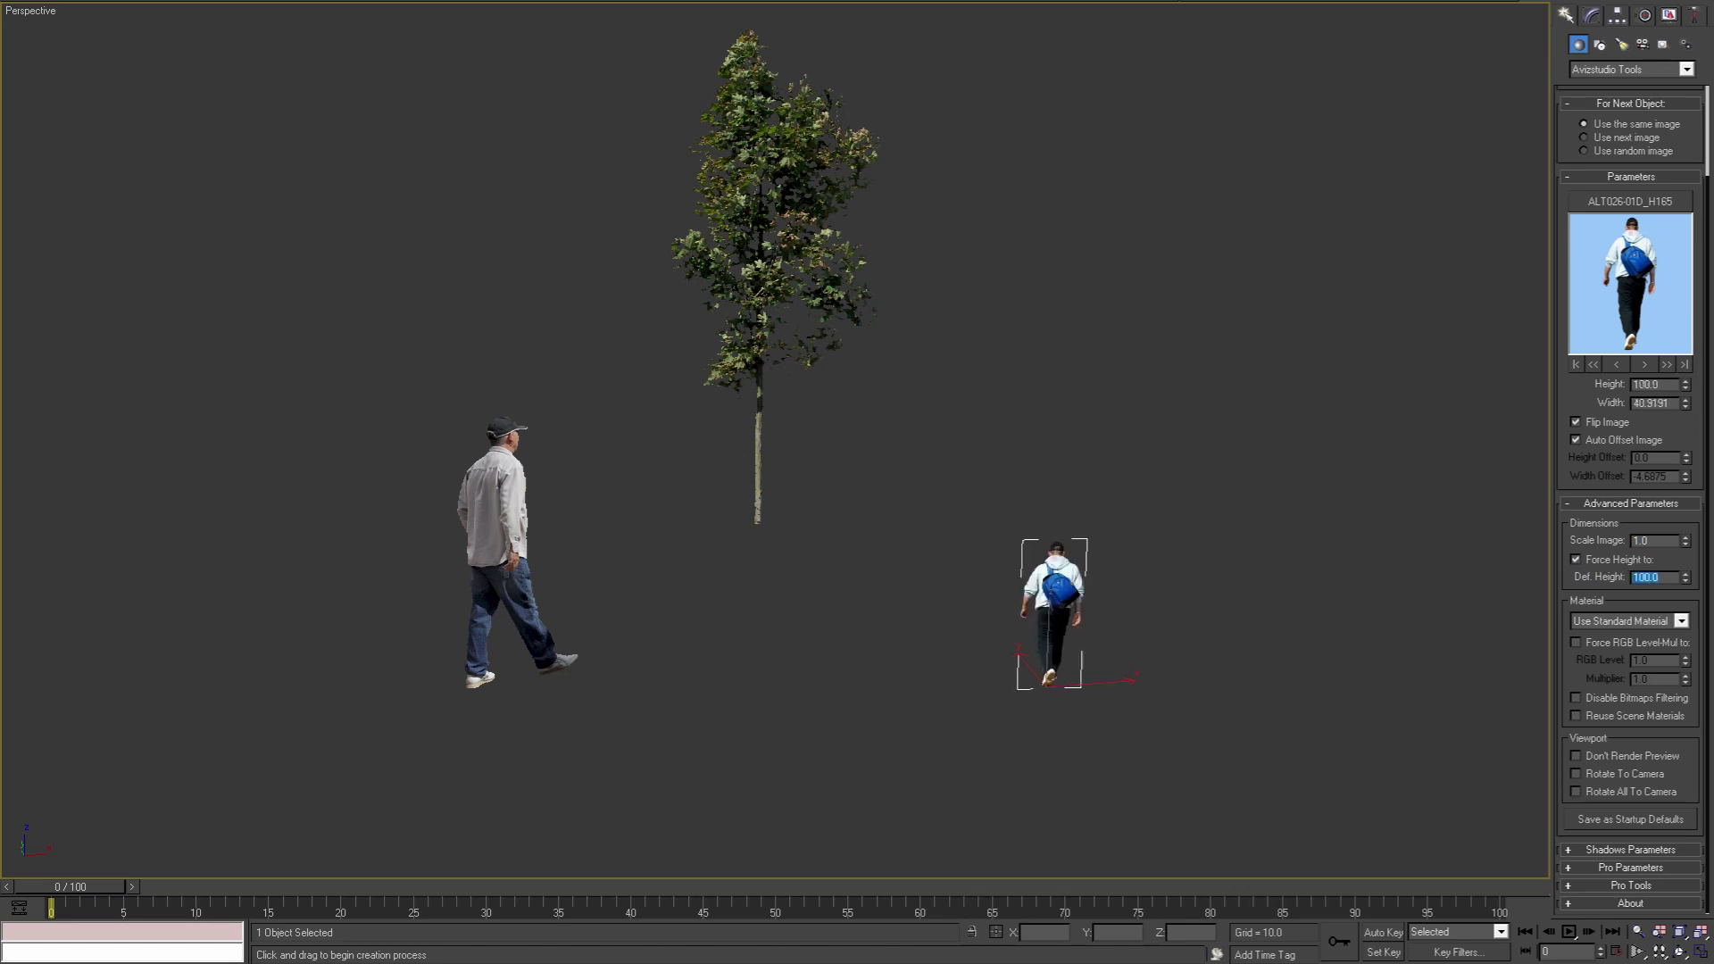
{"action": "left_click", "coordinate": [1643, 366]}
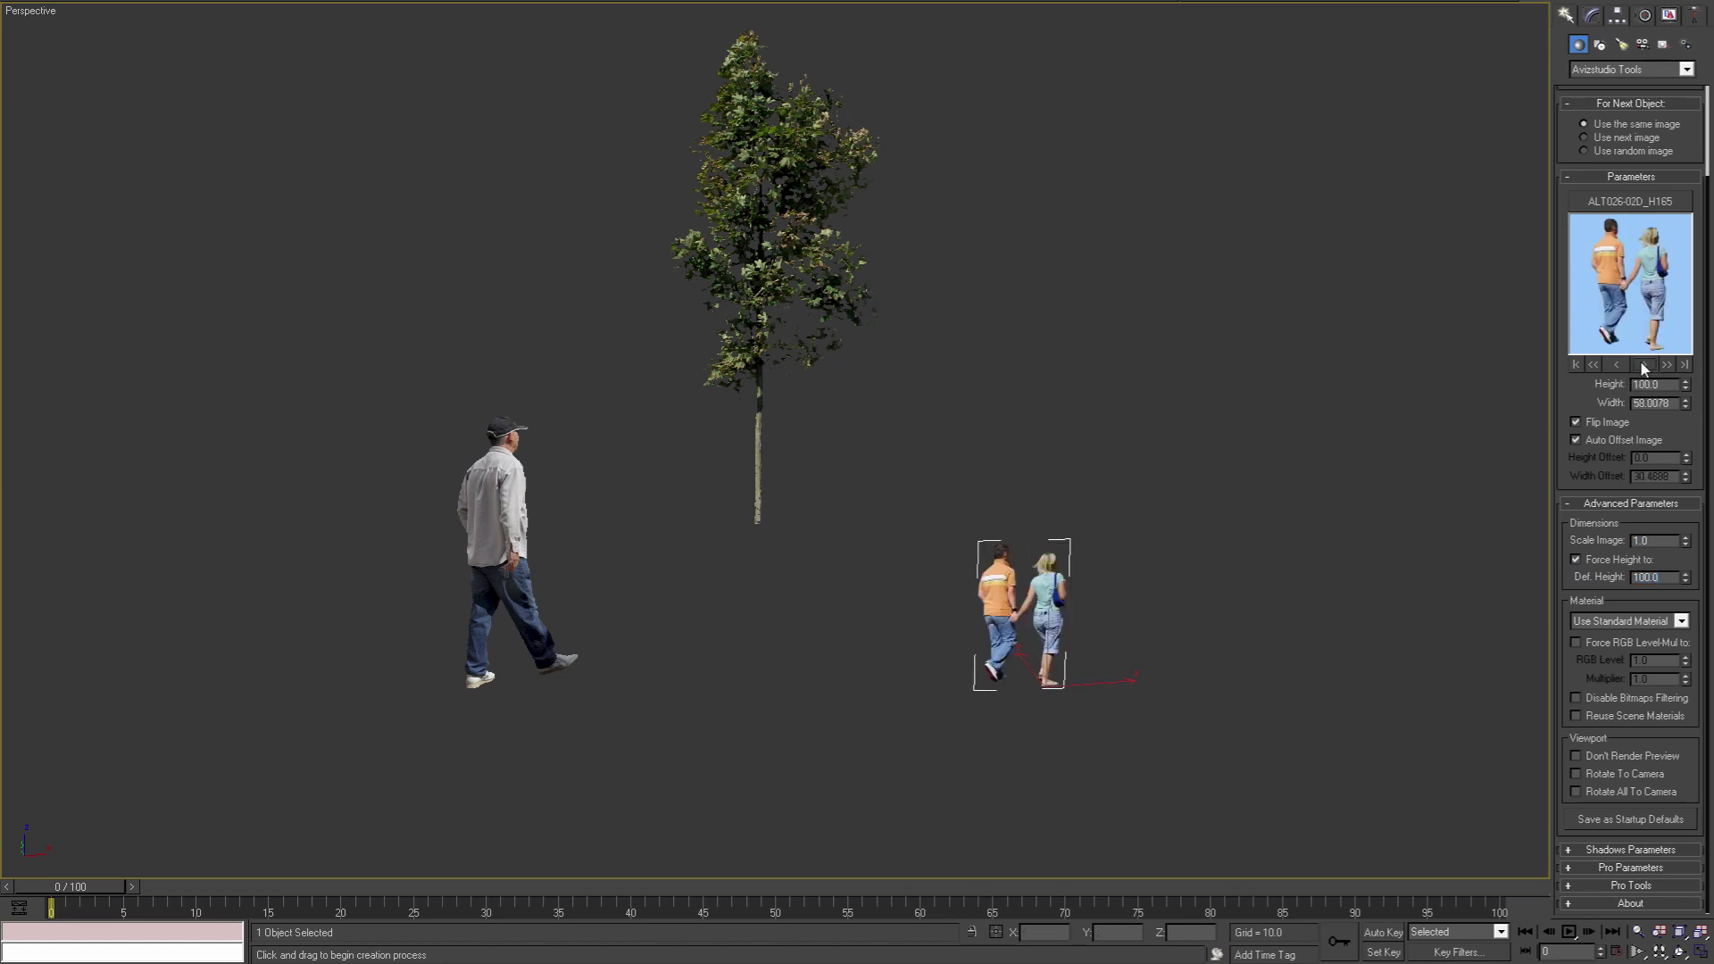
{"action": "left_click", "coordinate": [1644, 365]}
{"action": "left_click", "coordinate": [1643, 365]}
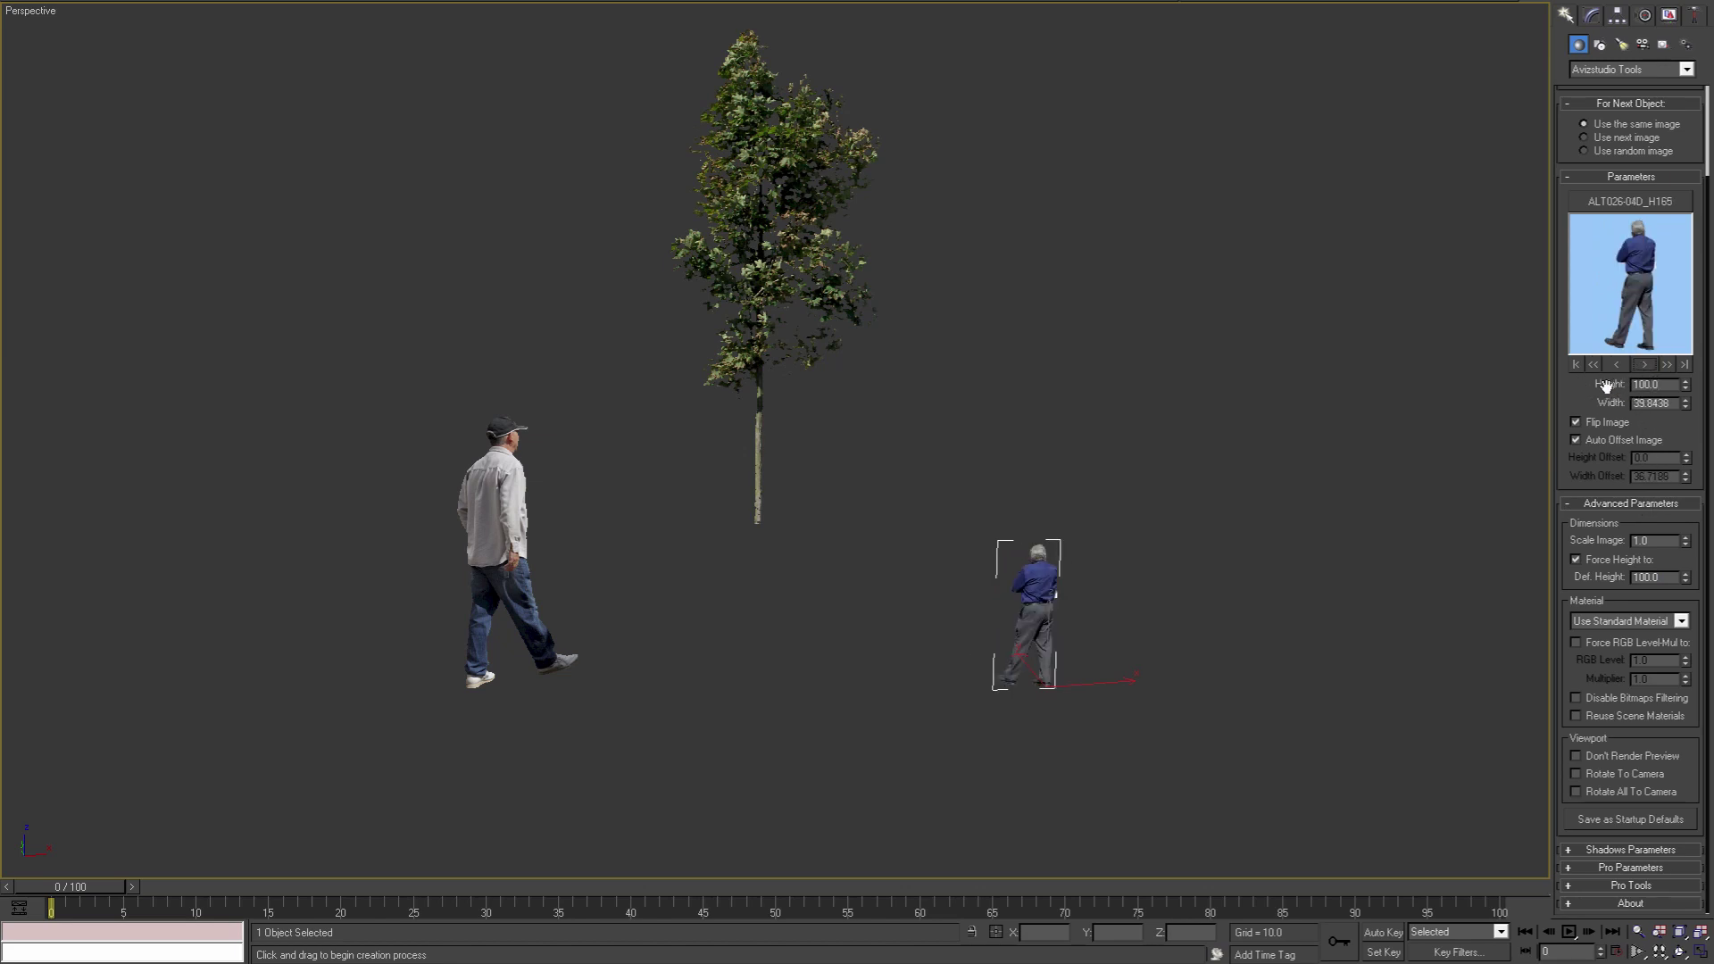
{"action": "double_click", "coordinate": [1645, 578]}
{"action": "left_click", "coordinate": [1576, 558]}
Step: Return to the first image, ALT026-01D, and set the default height to 165
{"action": "left_click", "coordinate": [1572, 364]}
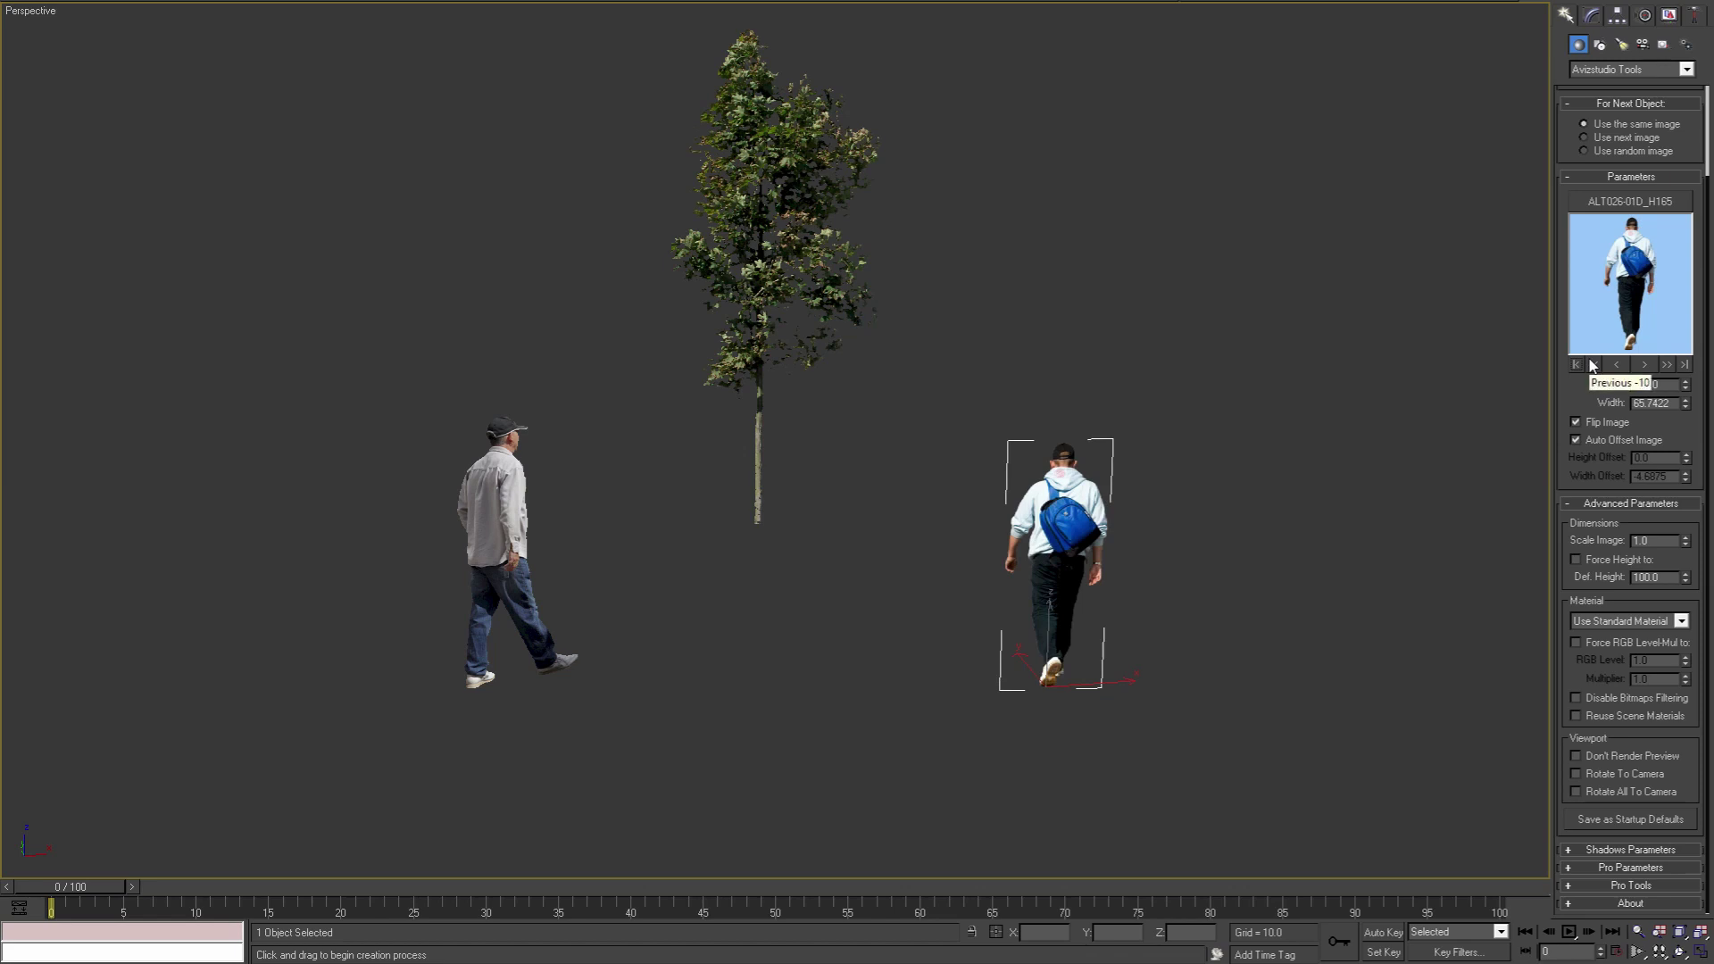
{"action": "double_click", "coordinate": [1664, 386]}
{"action": "key", "text": "Tab"}
{"action": "type", "text": "165"}
{"action": "key", "text": "Return"}
Step: Try the V-Ray and standard material types on the backpack man cutout
{"action": "left_click", "coordinate": [1598, 618]}
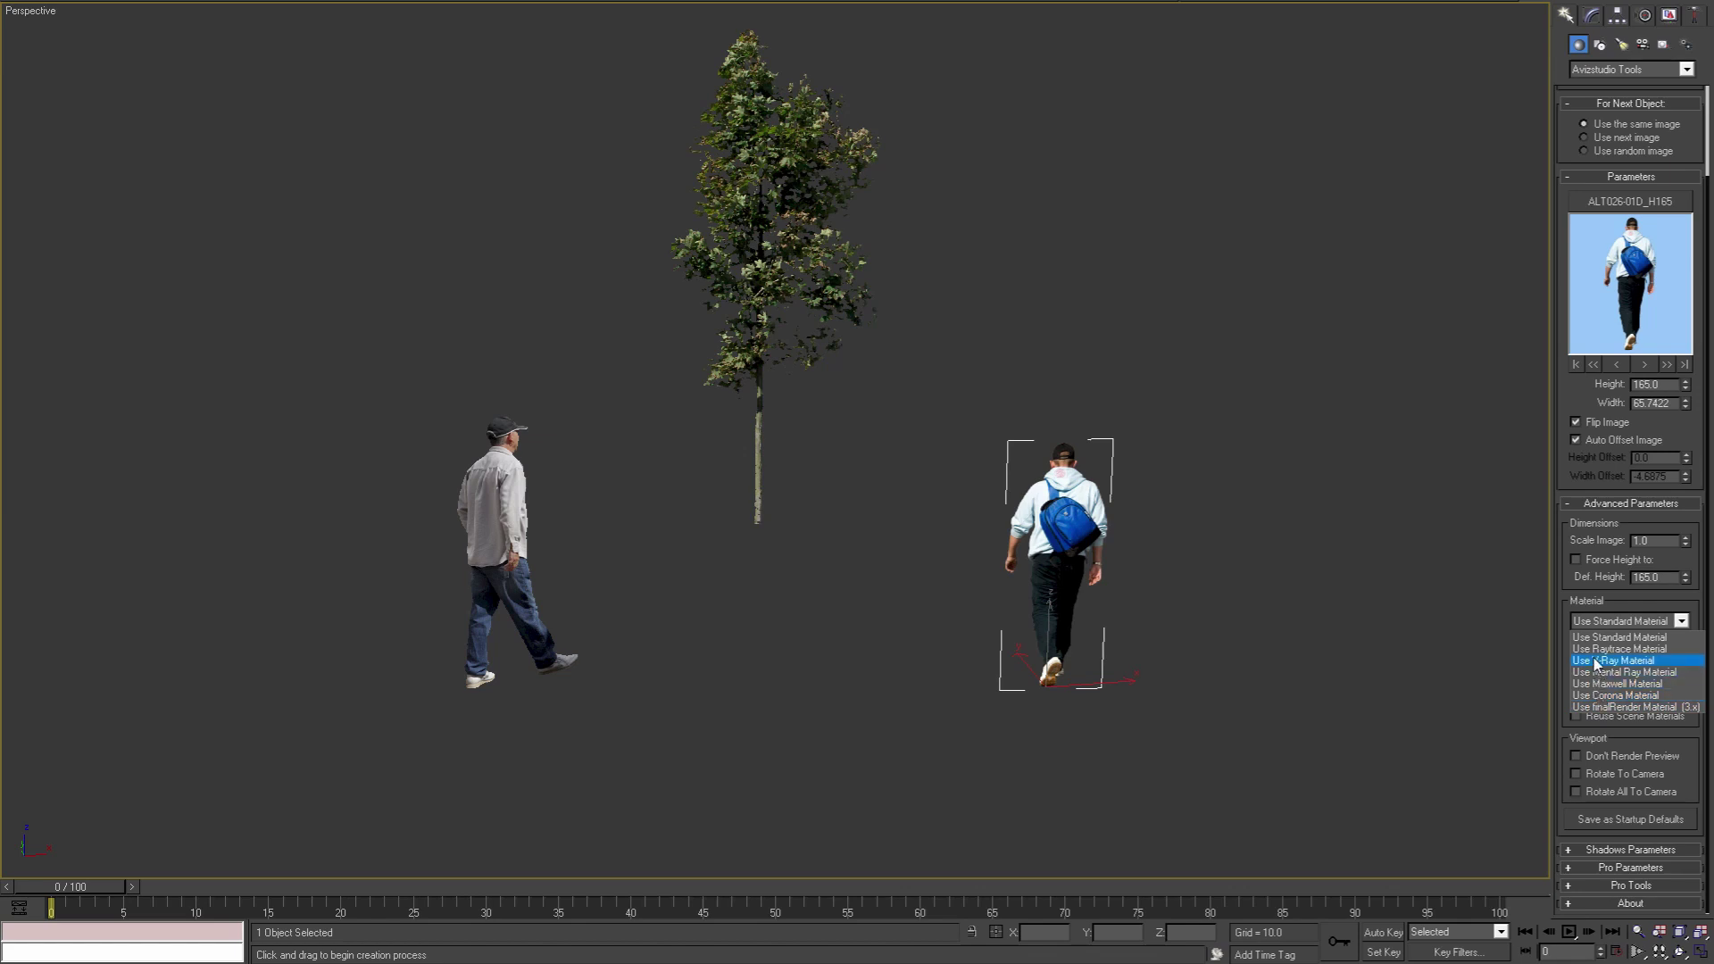
{"action": "left_click", "coordinate": [1595, 661]}
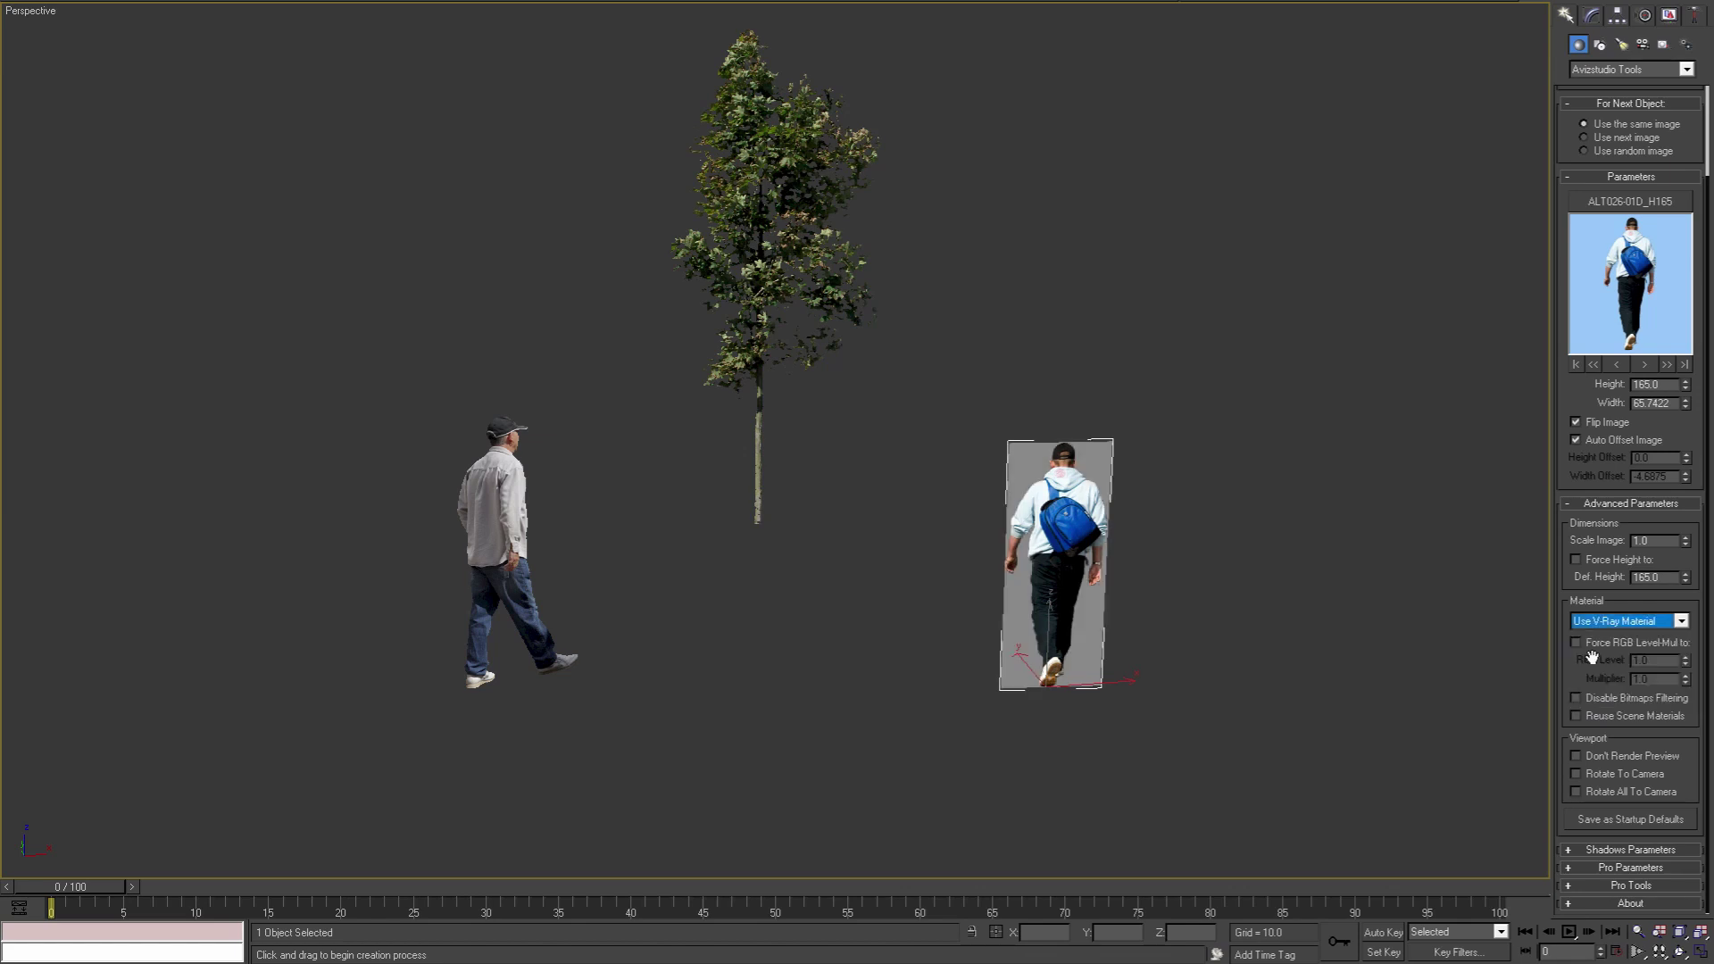
{"action": "left_click", "coordinate": [1602, 623]}
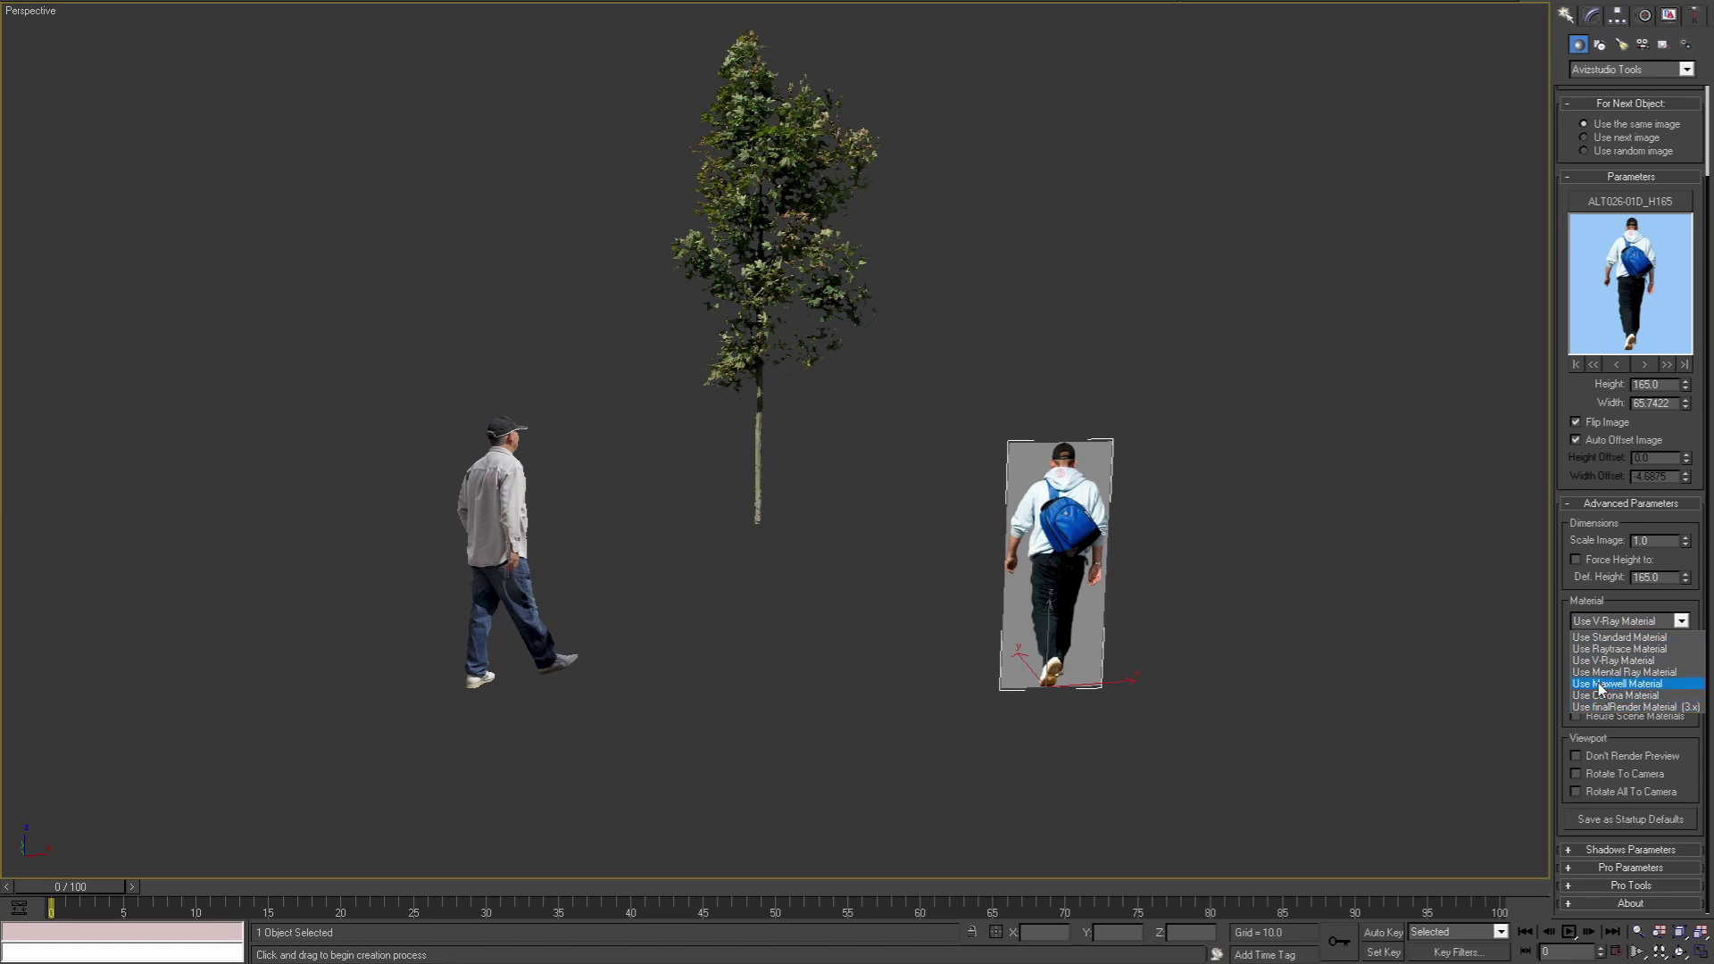
{"action": "left_click", "coordinate": [1597, 683]}
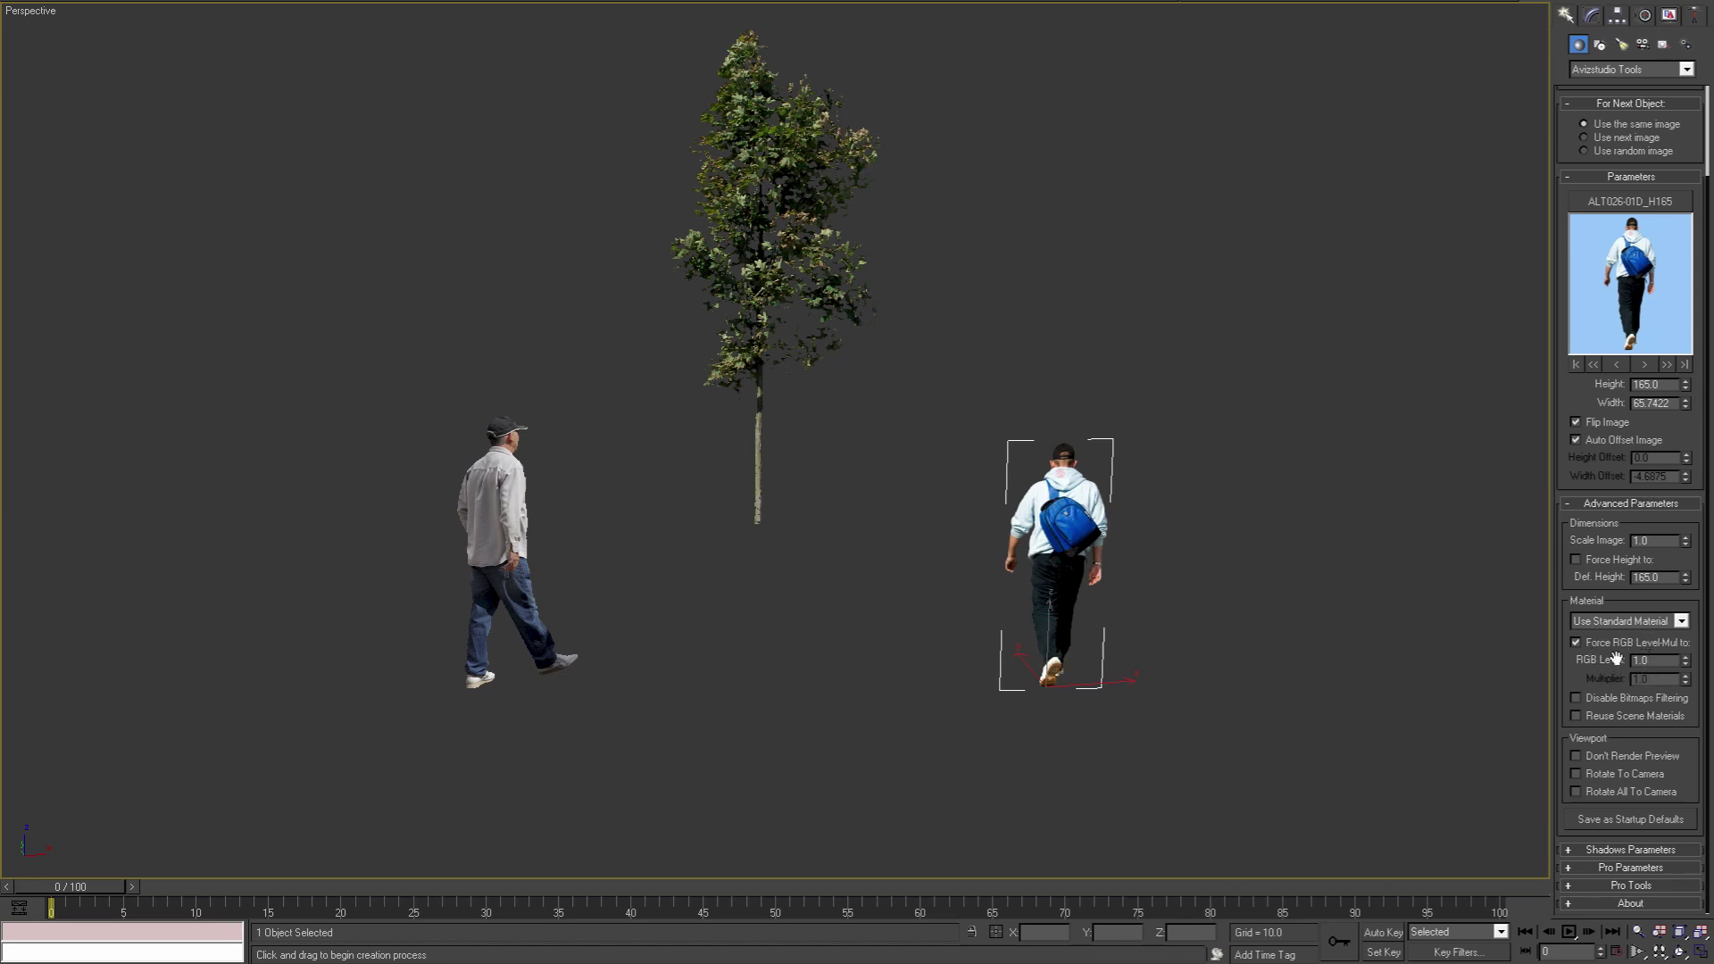
{"action": "double_click", "coordinate": [1640, 660]}
Step: Switch the cutout to a V-Ray material and set its multiplier to 10
{"action": "left_click", "coordinate": [1634, 620]}
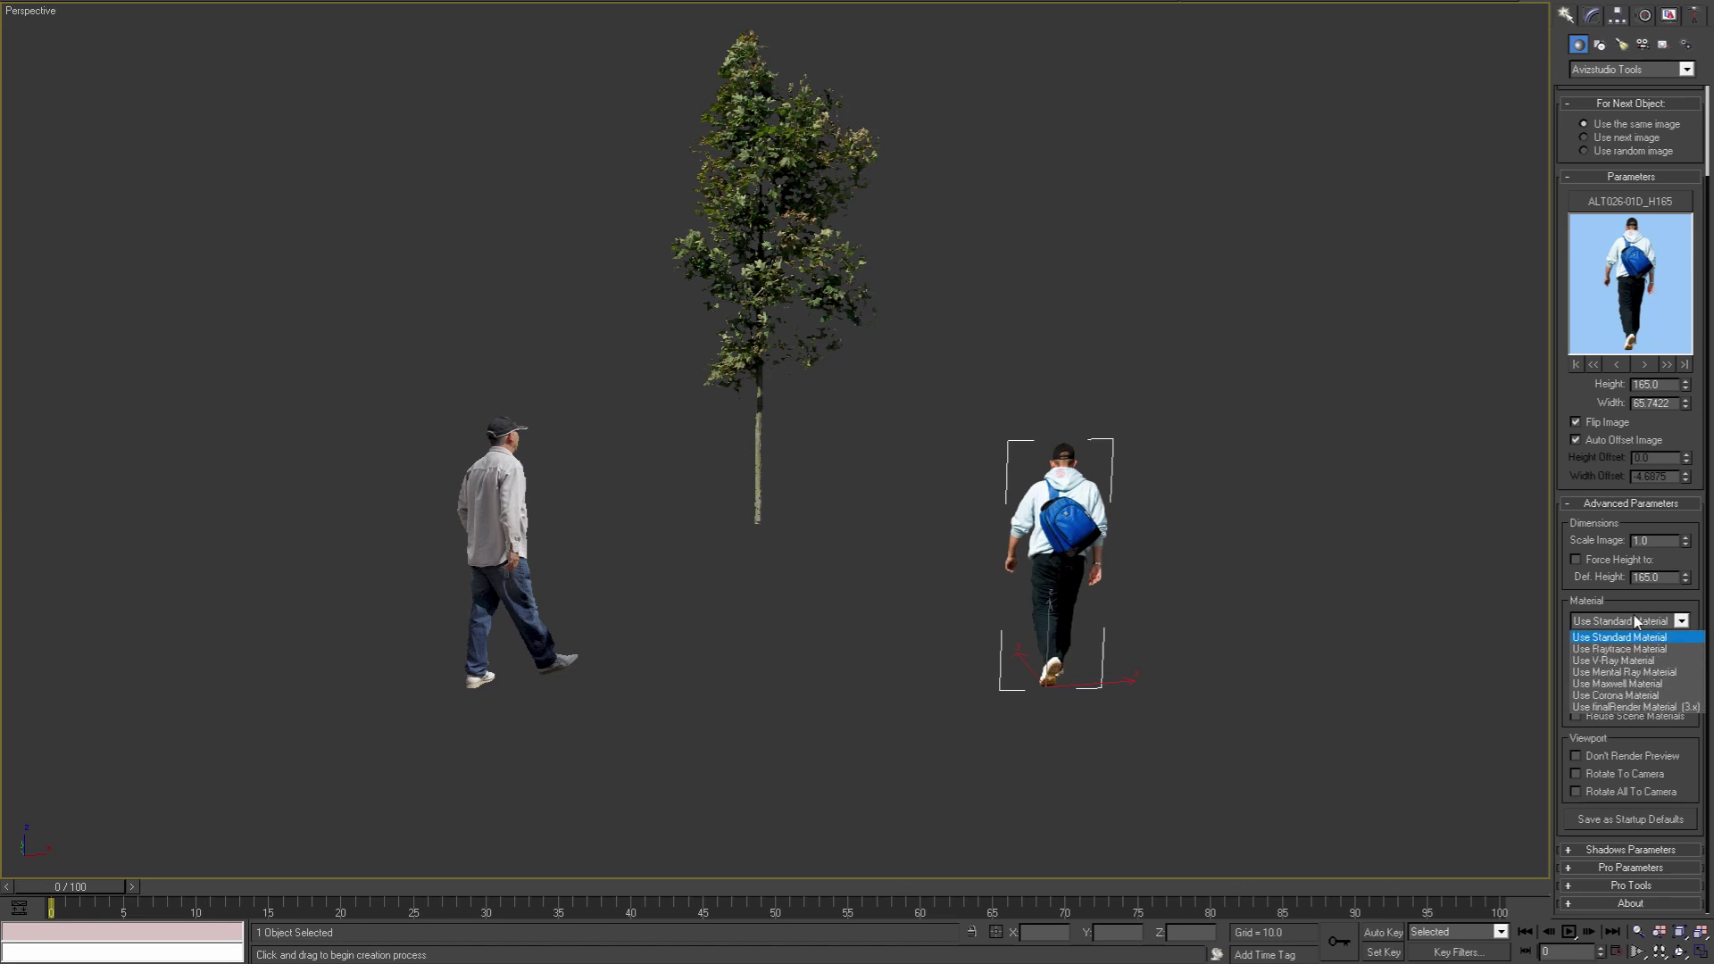
{"action": "left_click", "coordinate": [1626, 649]}
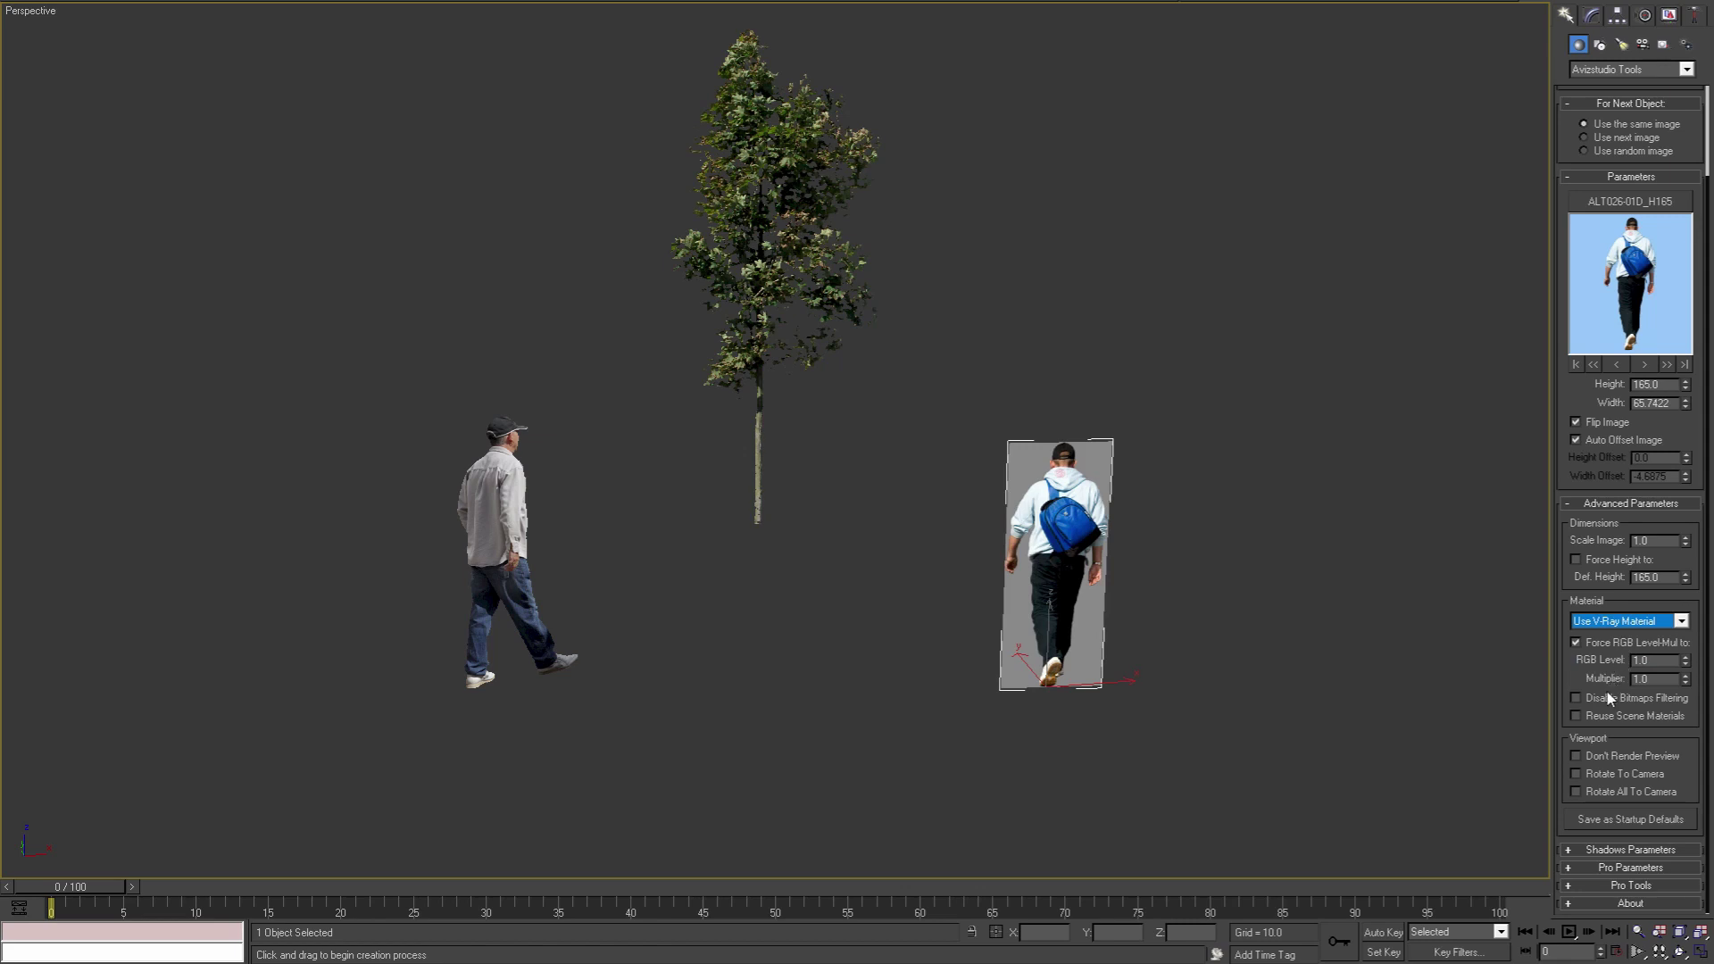
{"action": "double_click", "coordinate": [1646, 679]}
{"action": "type", "text": "10"}
{"action": "key", "text": "Return"}
Step: Render the view, undo the multiplier back to 1.0, re-render, and close the frame window
{"action": "key", "text": "shift+q"}
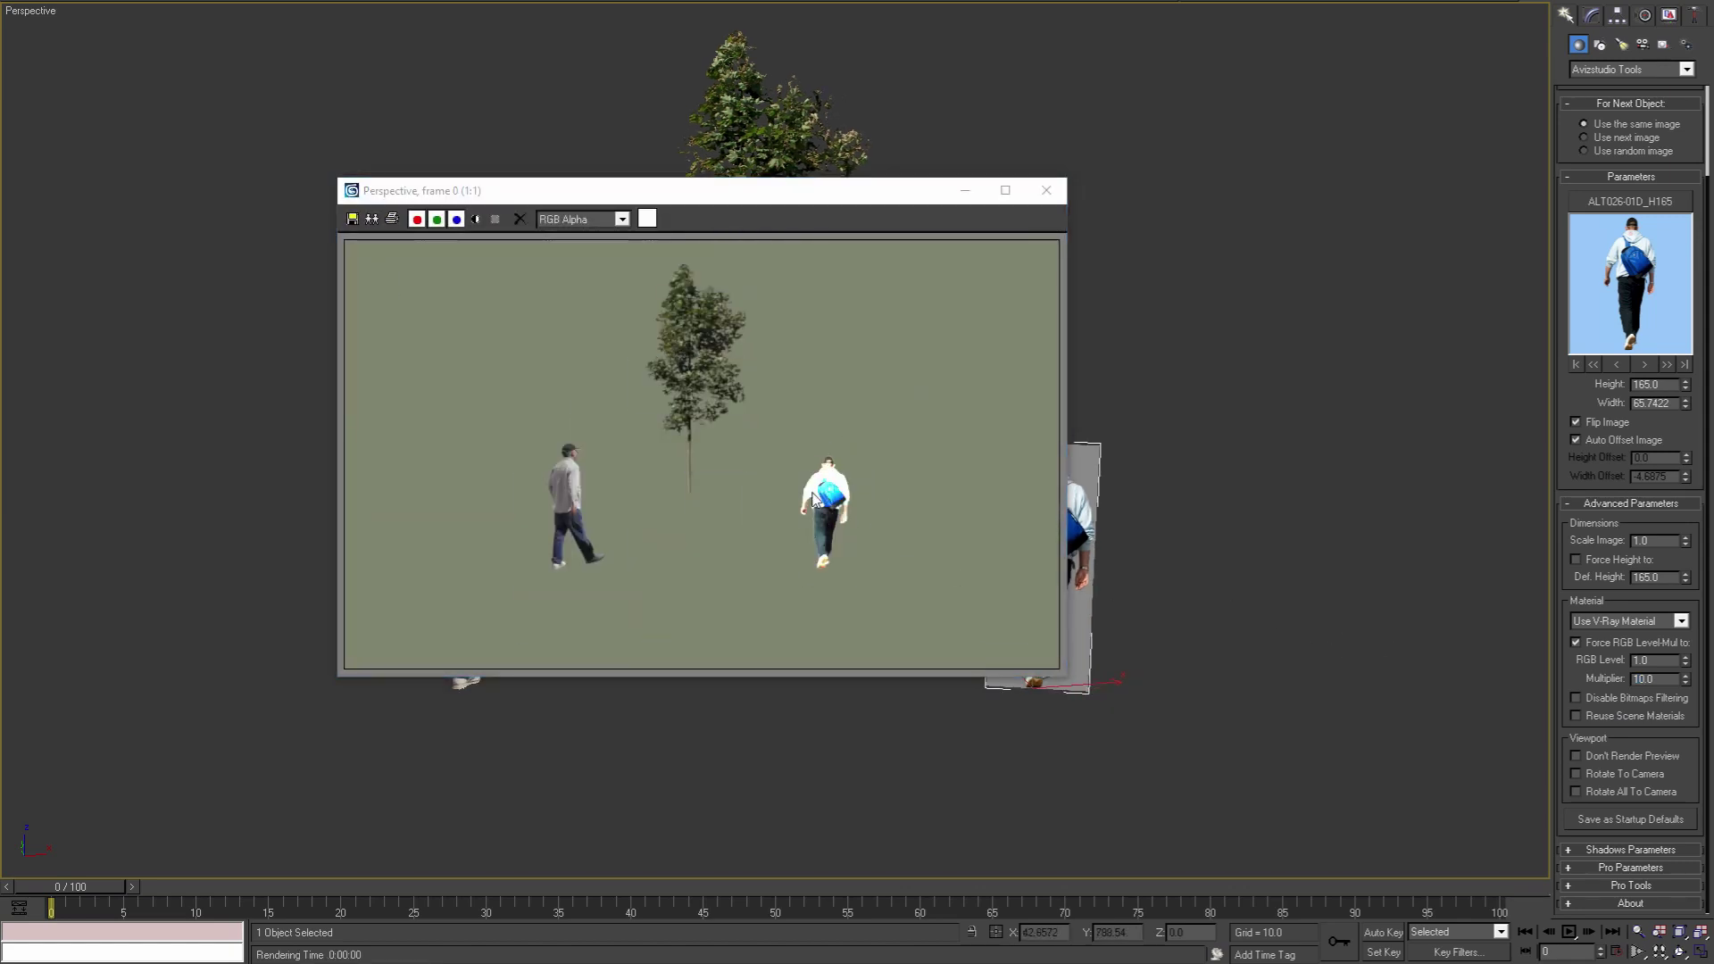
{"action": "key", "text": "ctrl+z"}
{"action": "key", "text": "F9"}
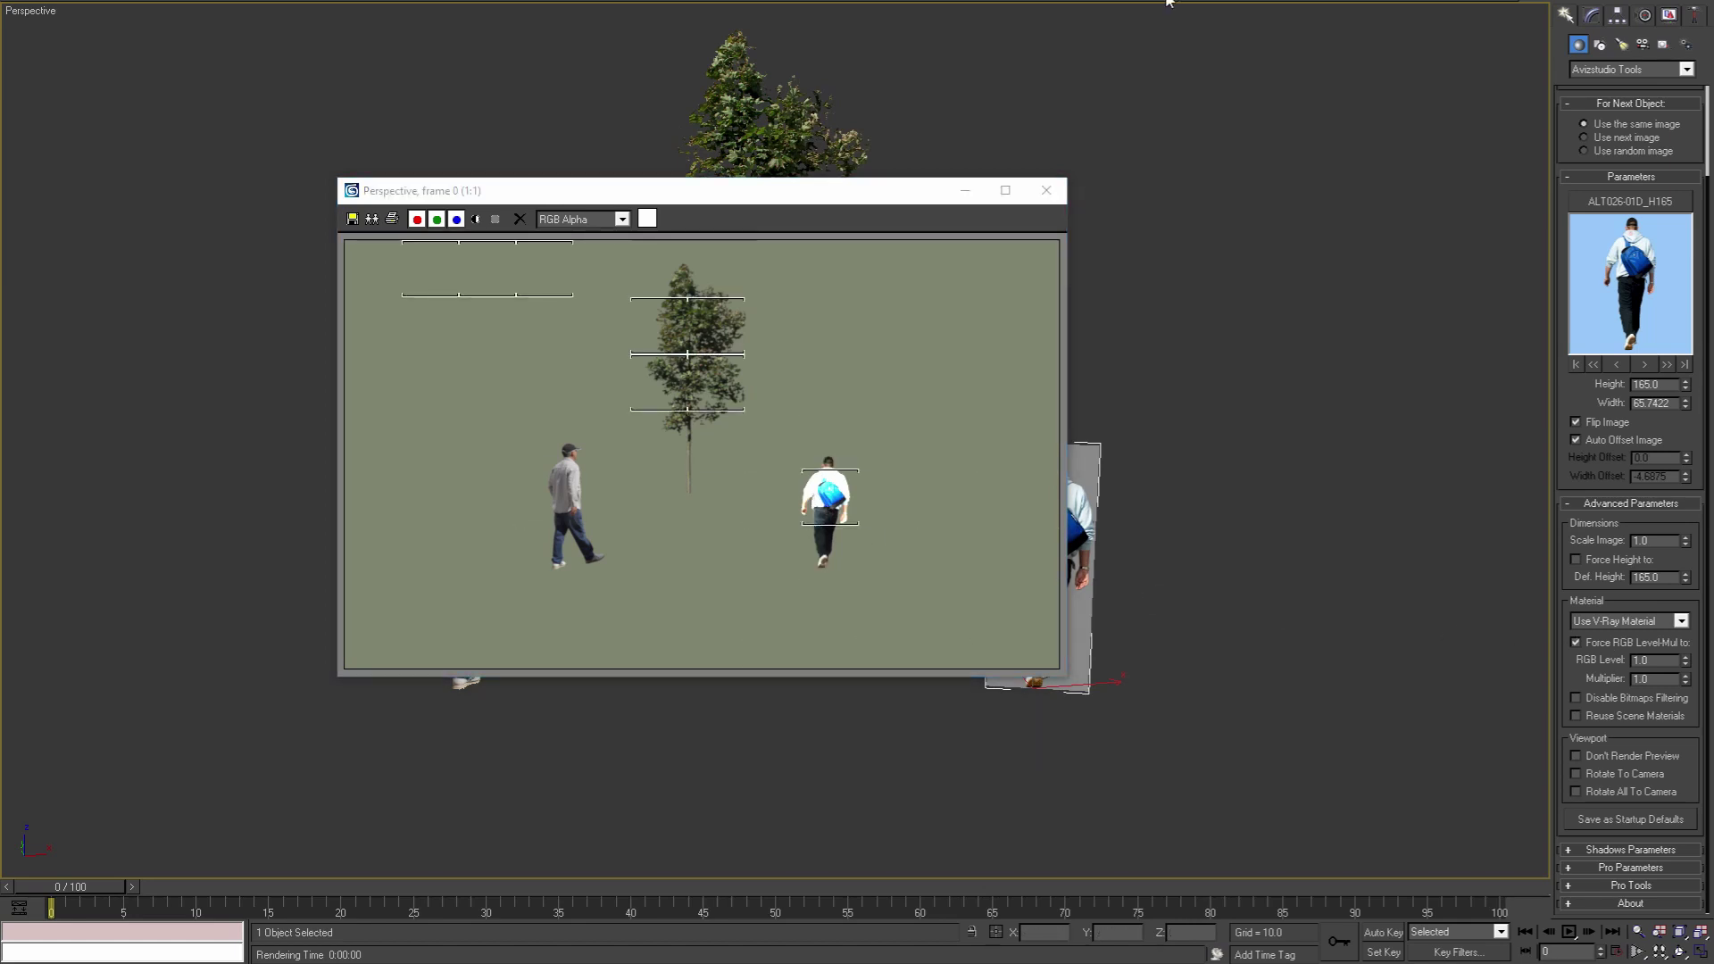
{"action": "left_click_drag", "start_coordinate": [774, 197], "coordinate": [612, 234]}
{"action": "left_click", "coordinate": [882, 227]}
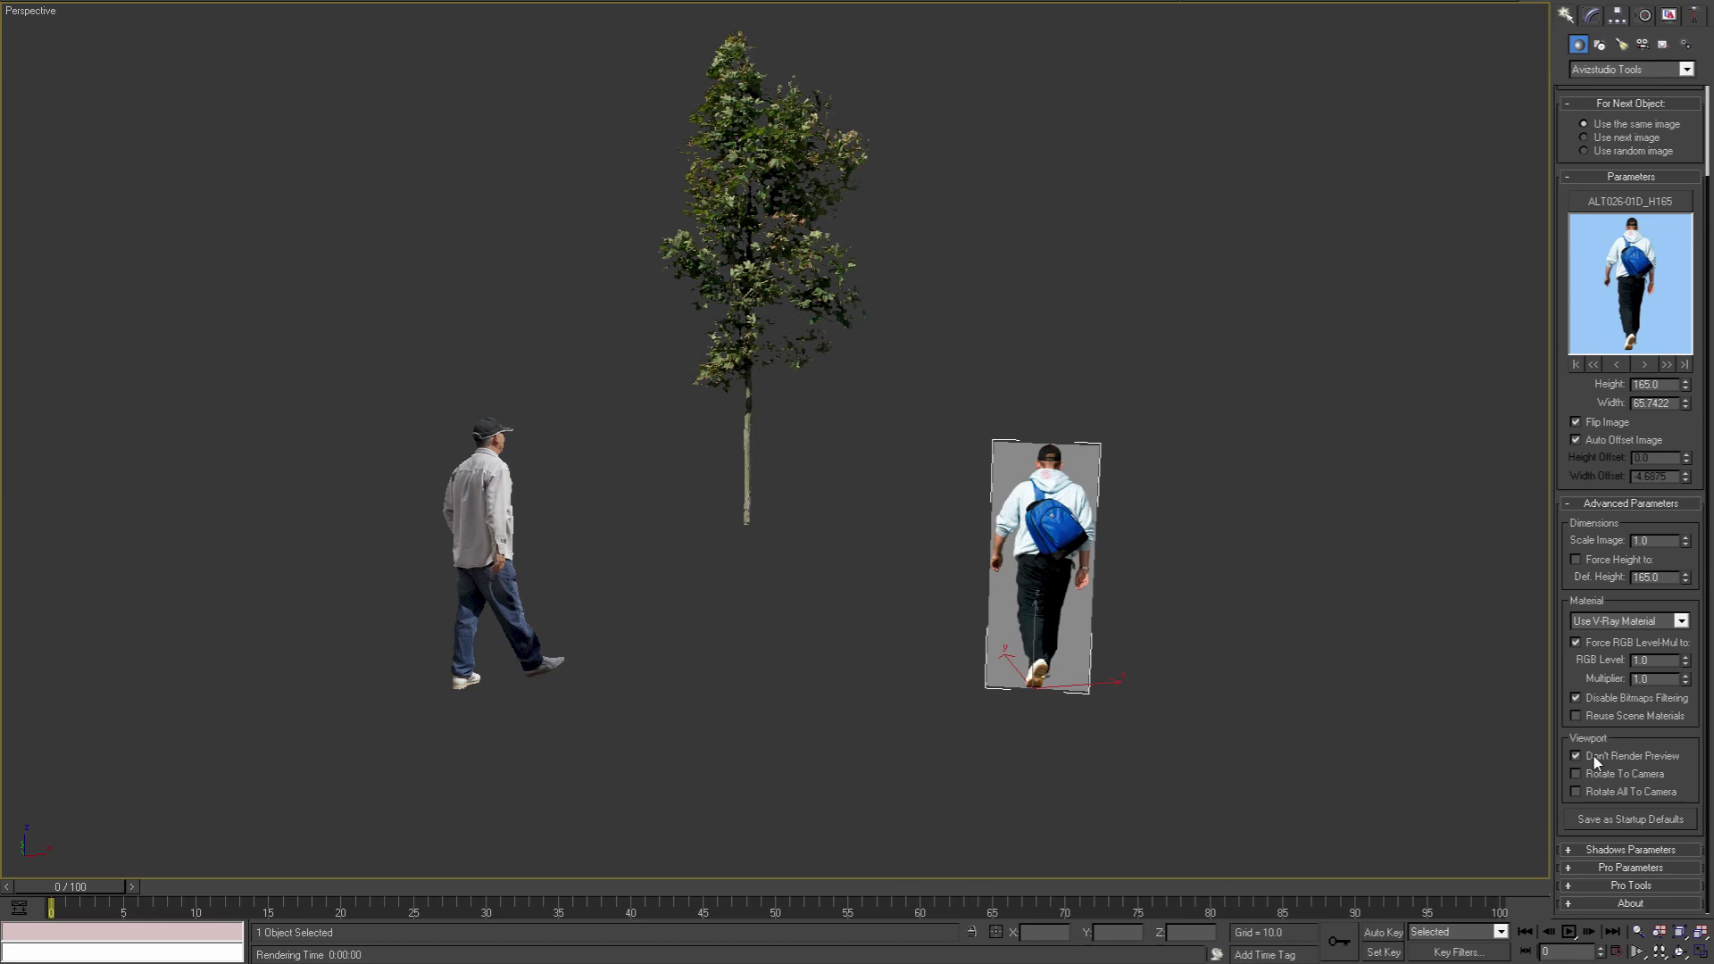
{"action": "left_click", "coordinate": [1642, 365]}
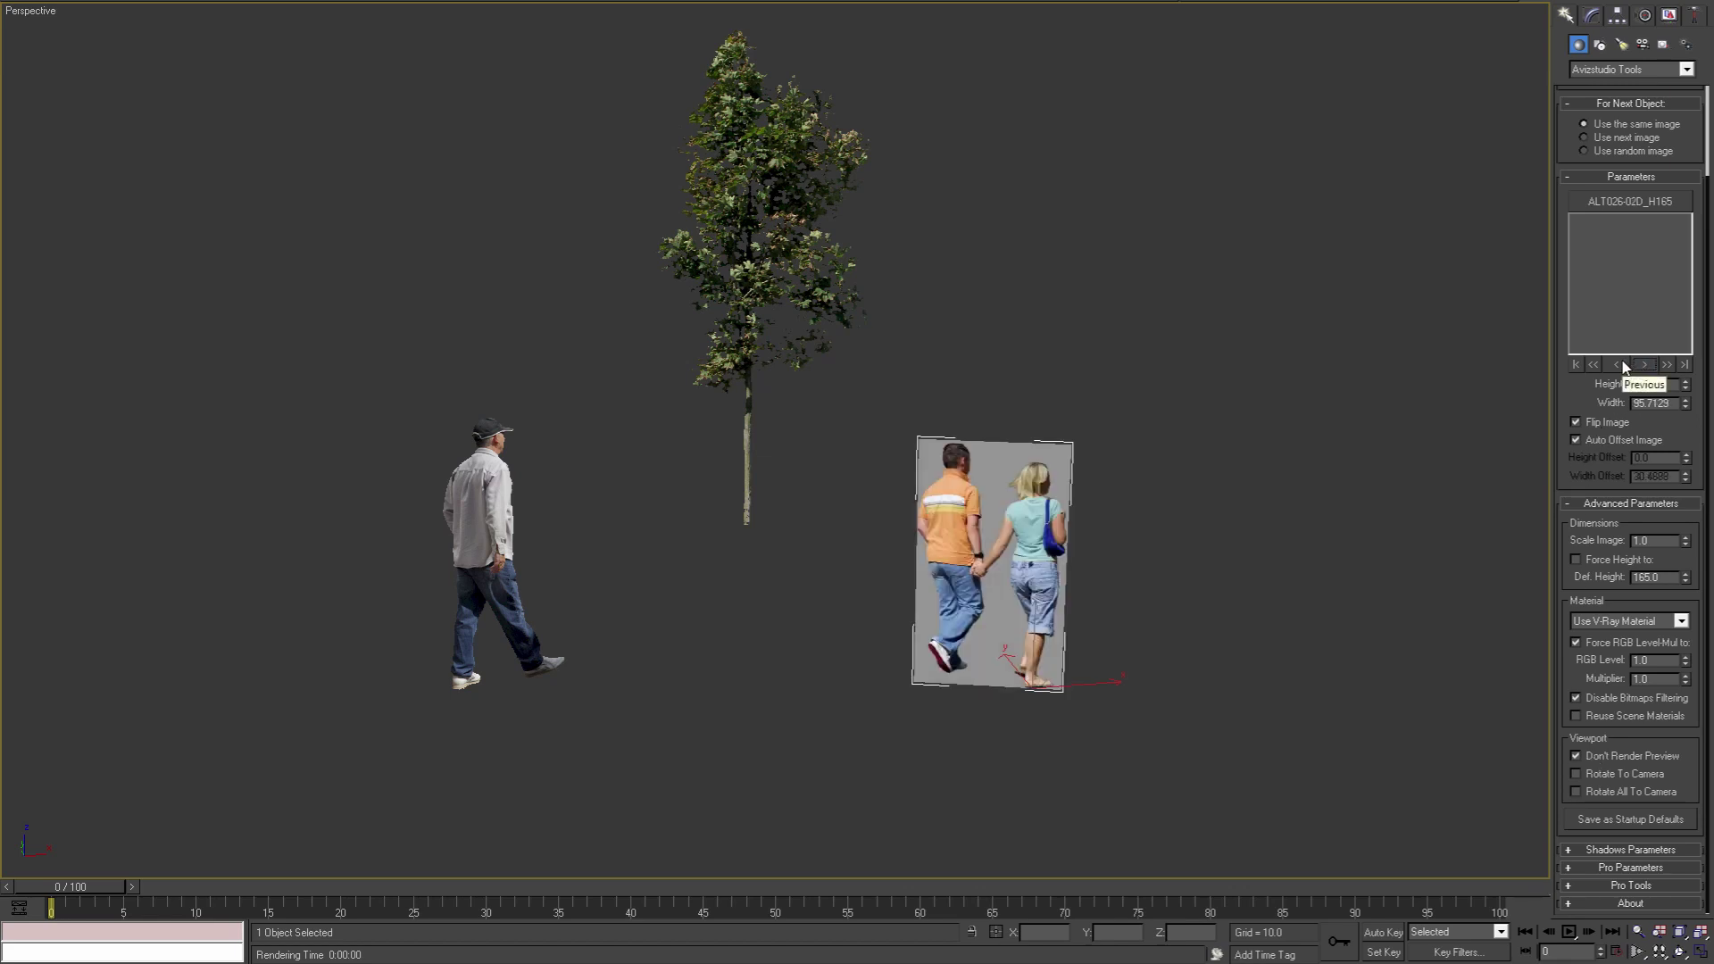
{"action": "left_click", "coordinate": [1621, 365]}
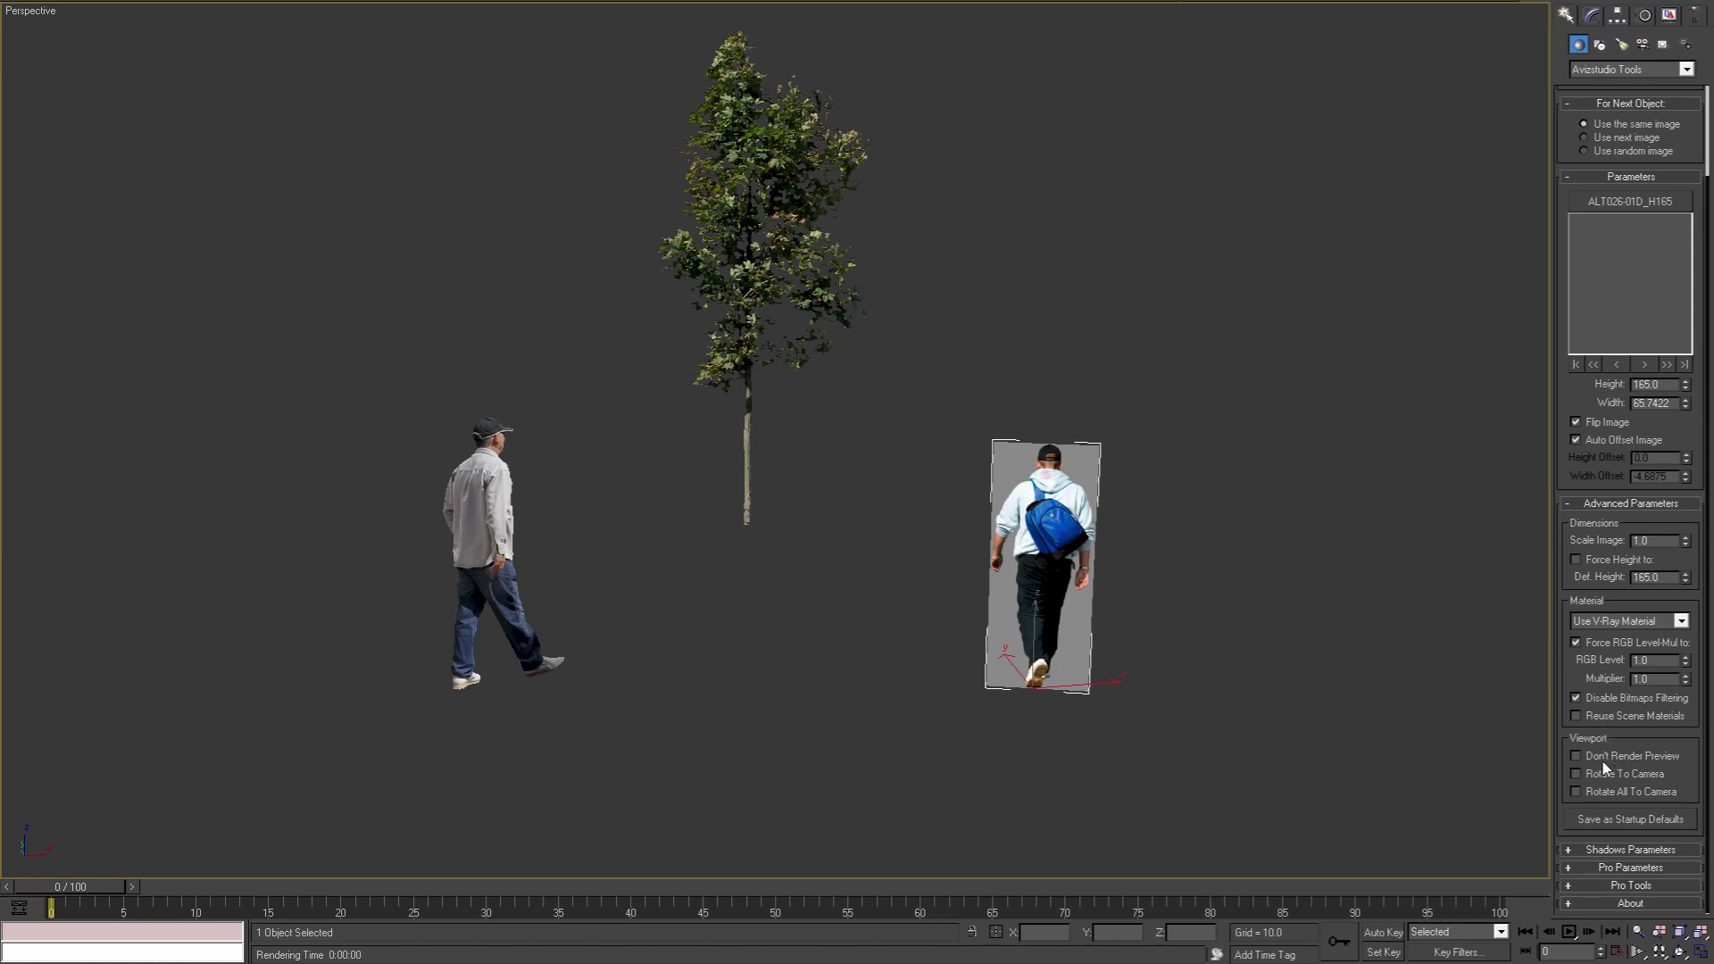
Step: Flip to the couple image and back, then enable Rotate To Camera and orbit to test
{"action": "left_click", "coordinate": [1640, 365]}
{"action": "left_click", "coordinate": [1623, 364]}
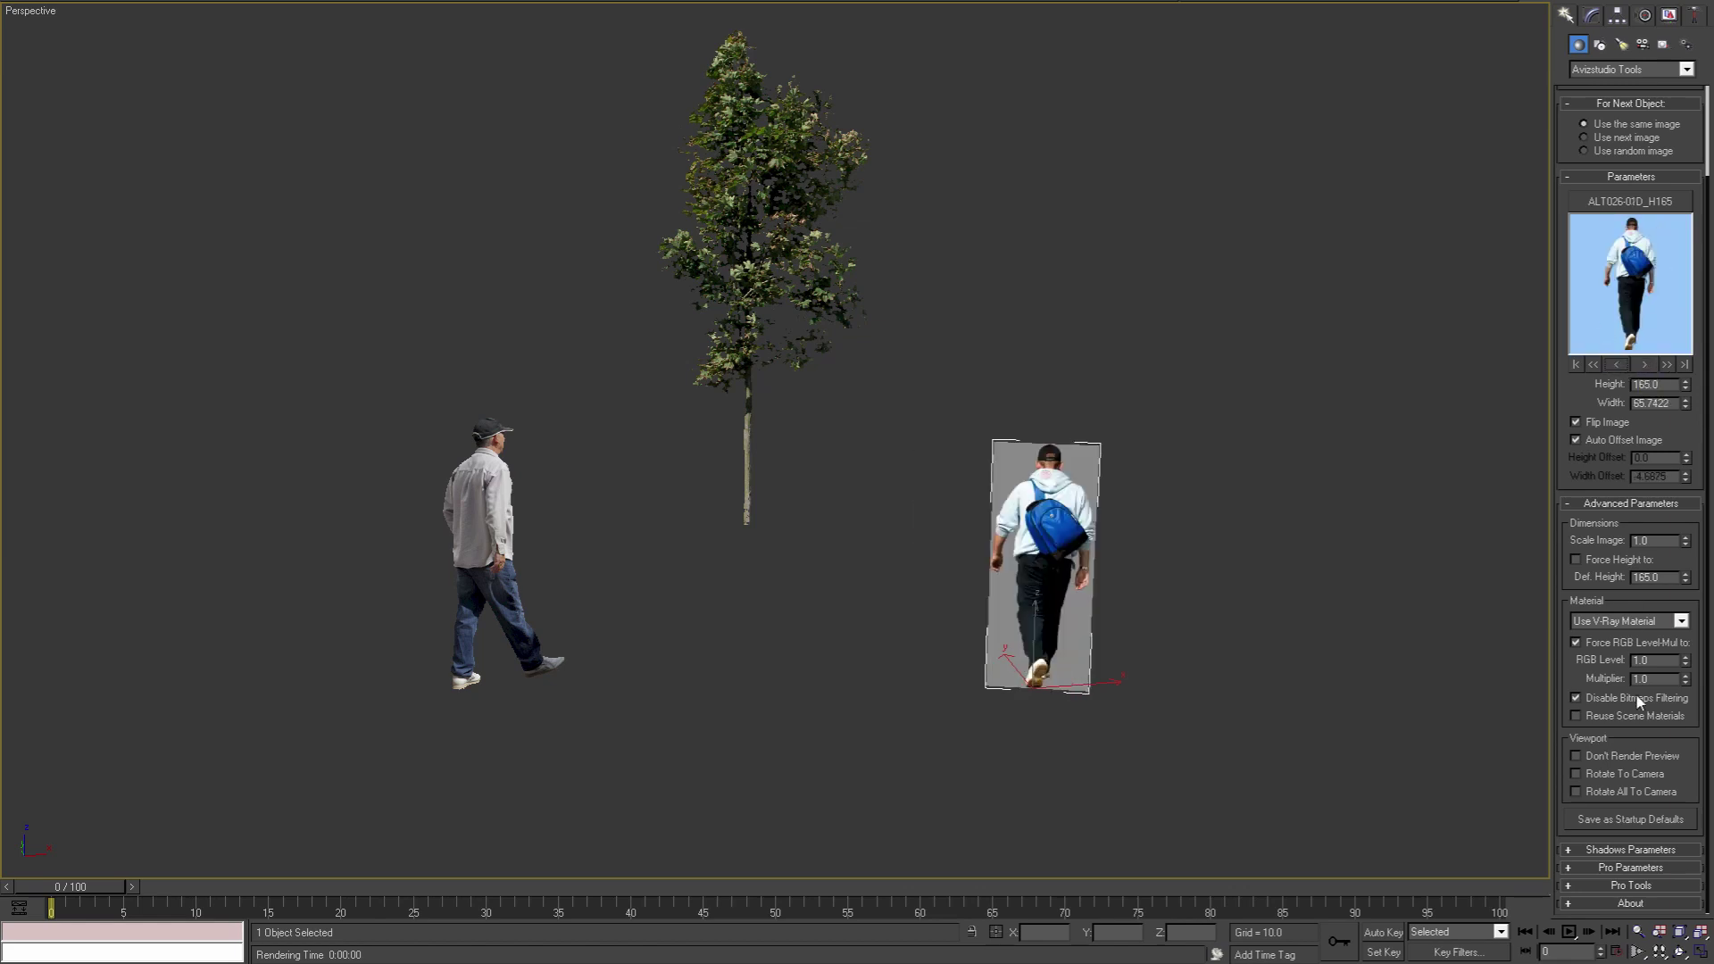
{"action": "left_click", "coordinate": [1576, 774]}
{"action": "middle_click_drag", "start_coordinate": [1151, 582], "coordinate": [1045, 612], "text": "alt"}
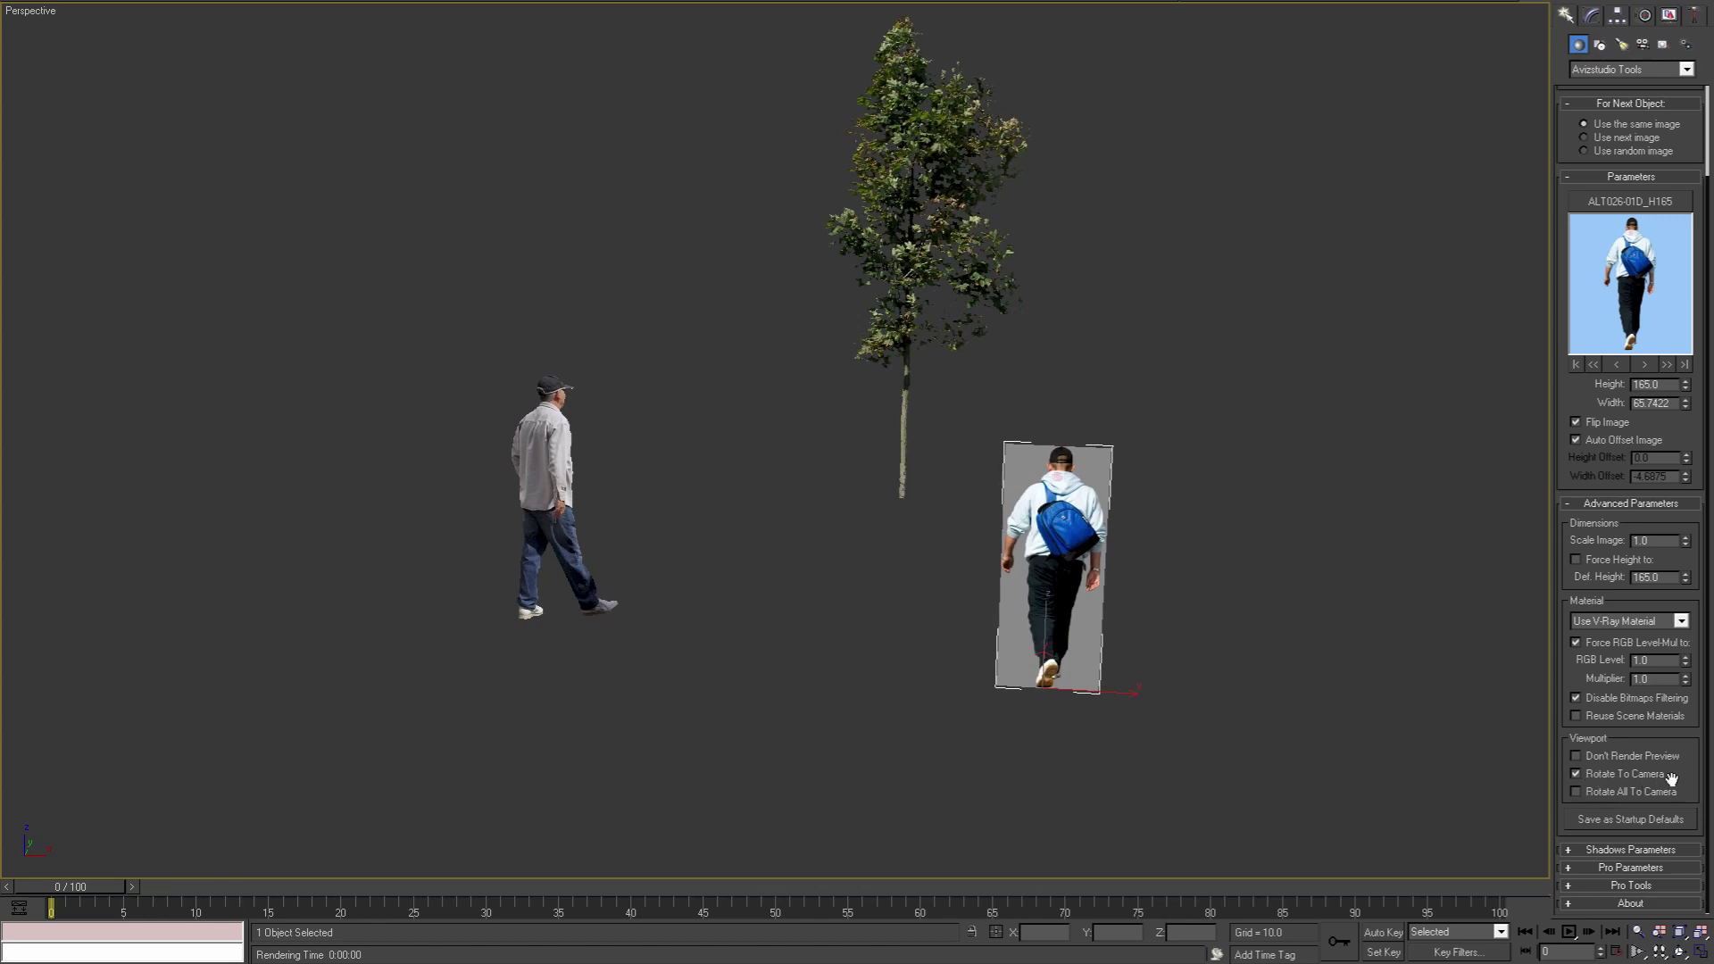
Step: Test Rotate All To Camera while orbiting the view, then switch it off
{"action": "left_click", "coordinate": [1576, 792]}
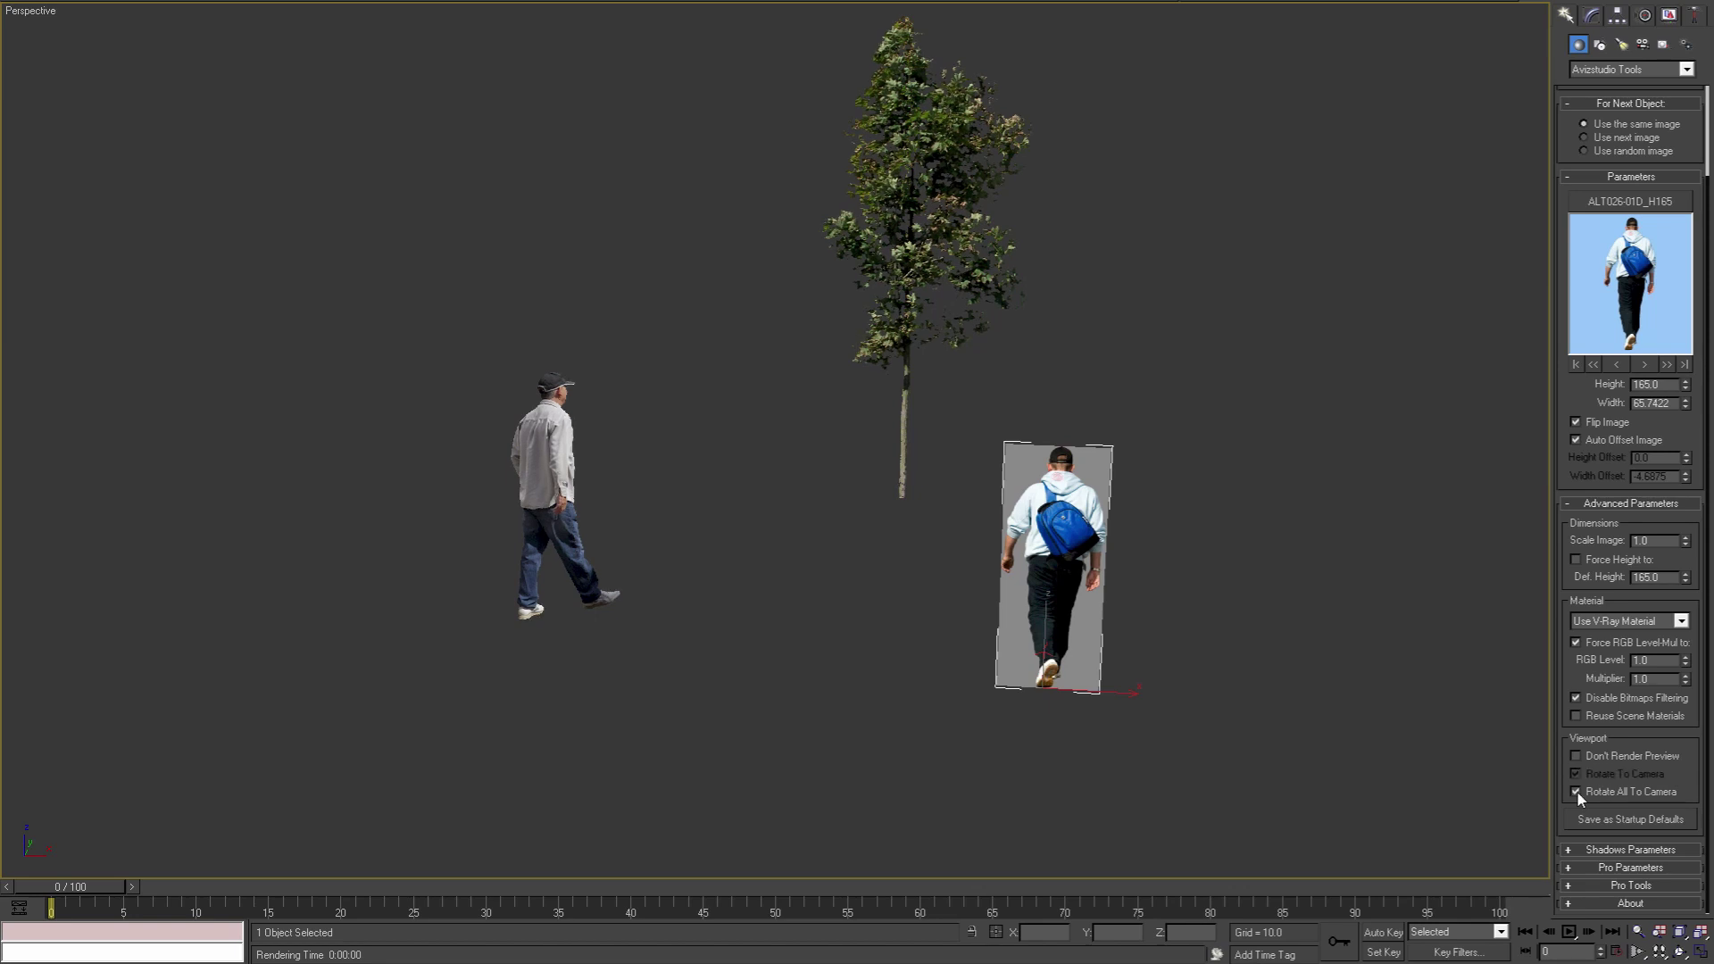
{"action": "middle_click_drag", "start_coordinate": [817, 587], "coordinate": [704, 497], "text": "alt"}
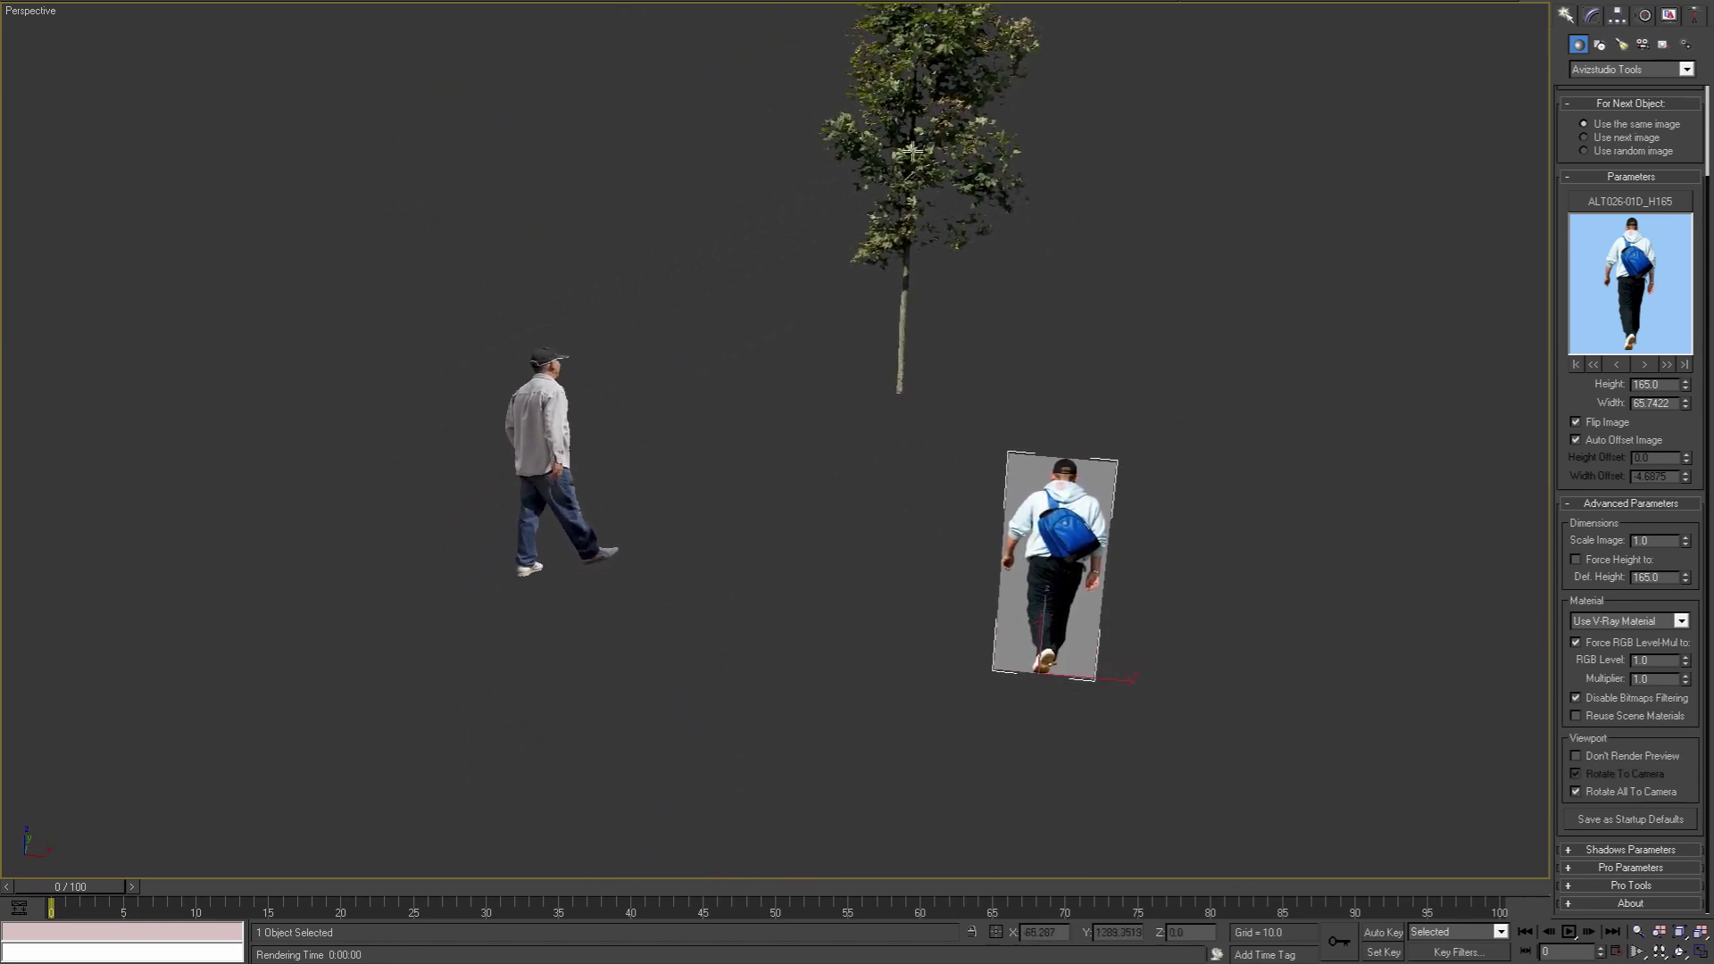
{"action": "middle_click_drag", "start_coordinate": [906, 545], "coordinate": [1335, 658], "text": "alt"}
{"action": "left_click", "coordinate": [1577, 792]}
{"action": "middle_click_drag", "start_coordinate": [1160, 643], "coordinate": [1134, 534], "text": "alt"}
{"action": "middle_click_drag", "start_coordinate": [964, 590], "coordinate": [1049, 543], "text": "alt"}
Step: Turn off Rotate To Camera and confirm deleting the image plugin's saved startup defaults
{"action": "left_click", "coordinate": [1591, 774]}
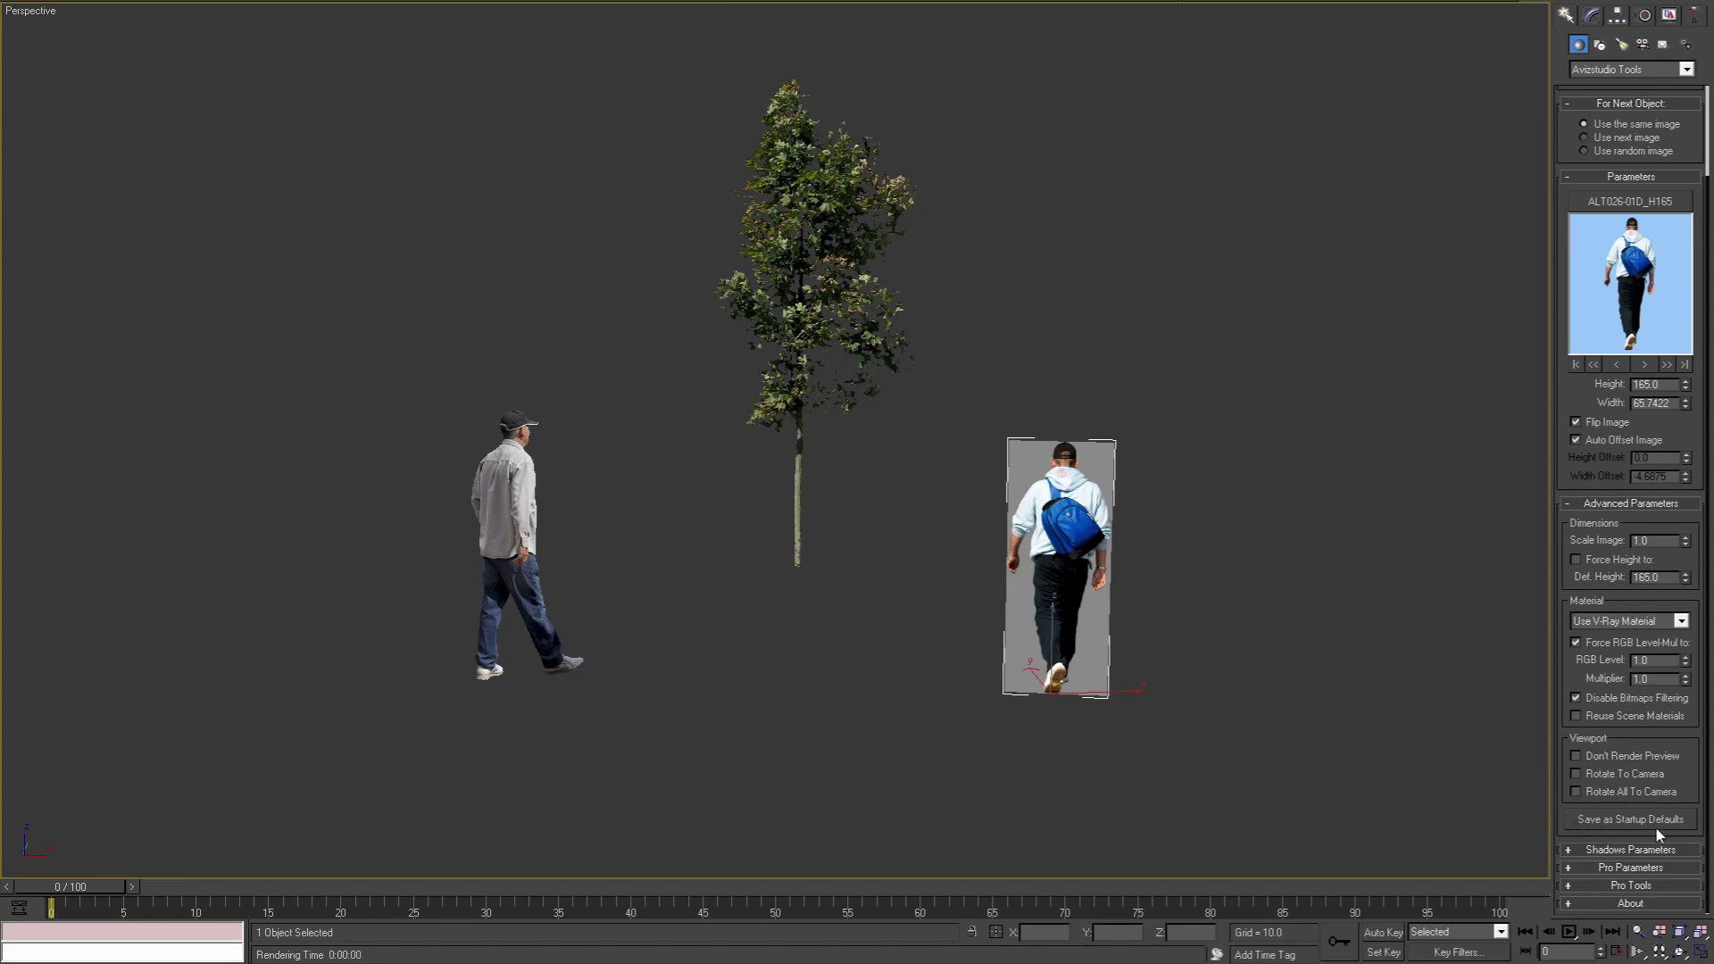
{"action": "left_click", "coordinate": [1610, 823]}
{"action": "left_click", "coordinate": [1610, 816]}
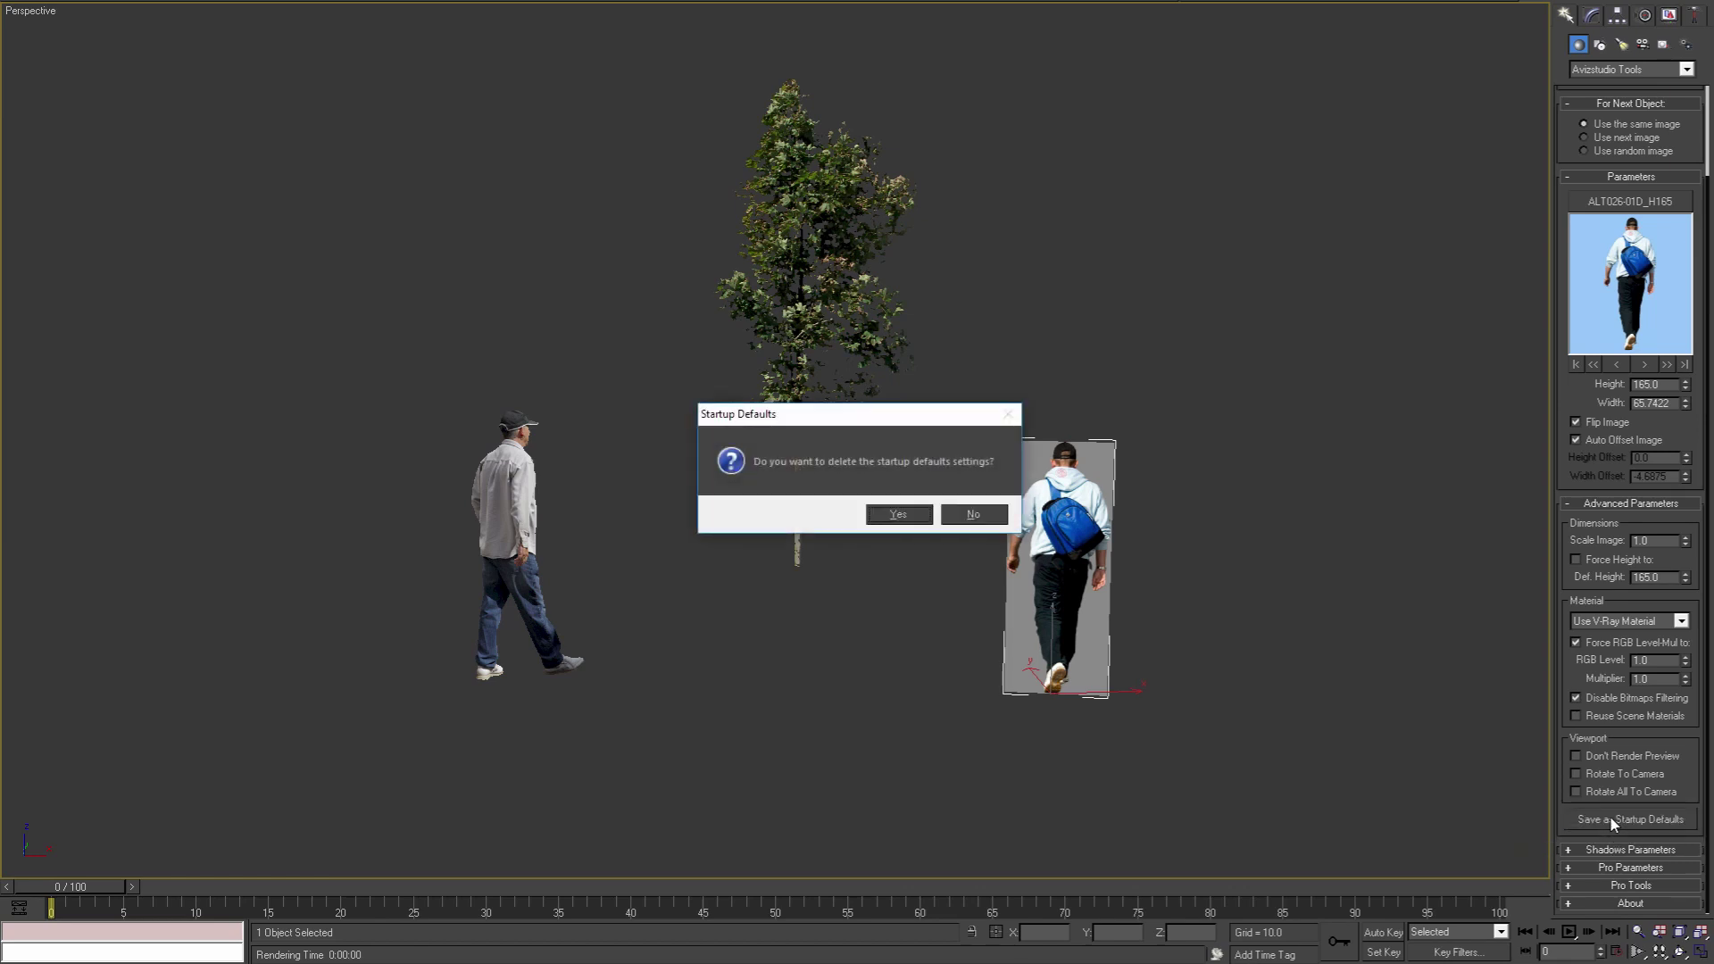
{"action": "left_click", "coordinate": [897, 515]}
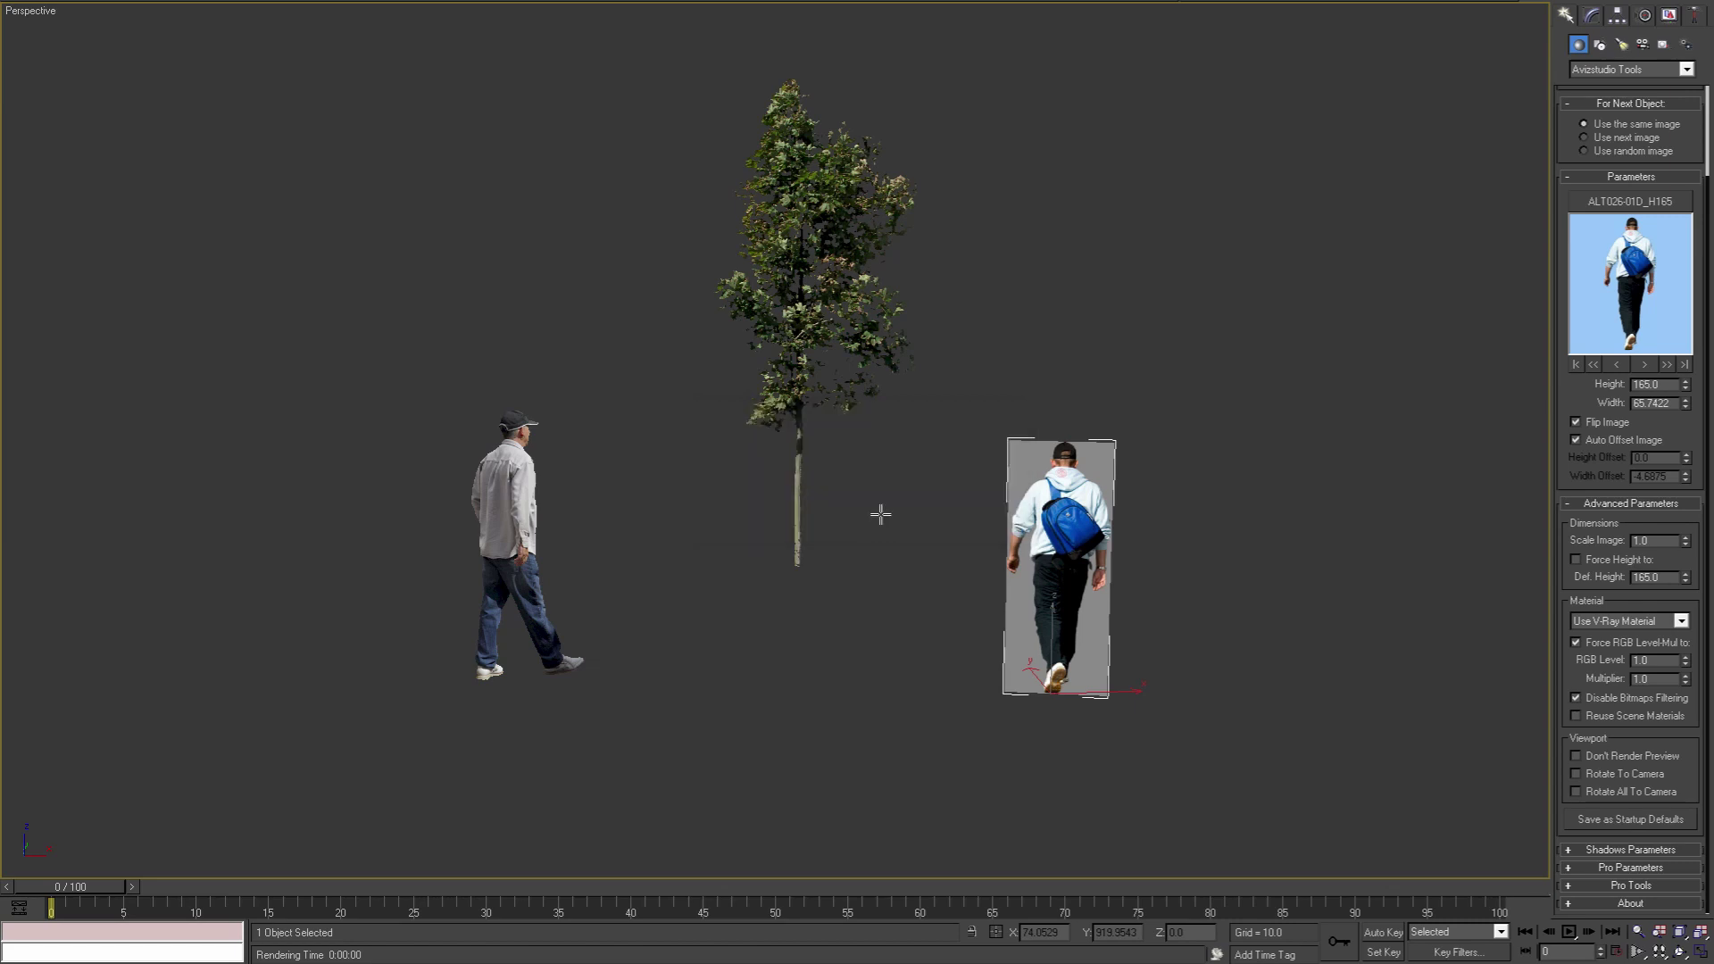
Step: Enable Shell Shadow in Shadows Parameters, keeping 32×32 resolution, depth 75 and max depth 150
{"action": "left_click", "coordinate": [1577, 852]}
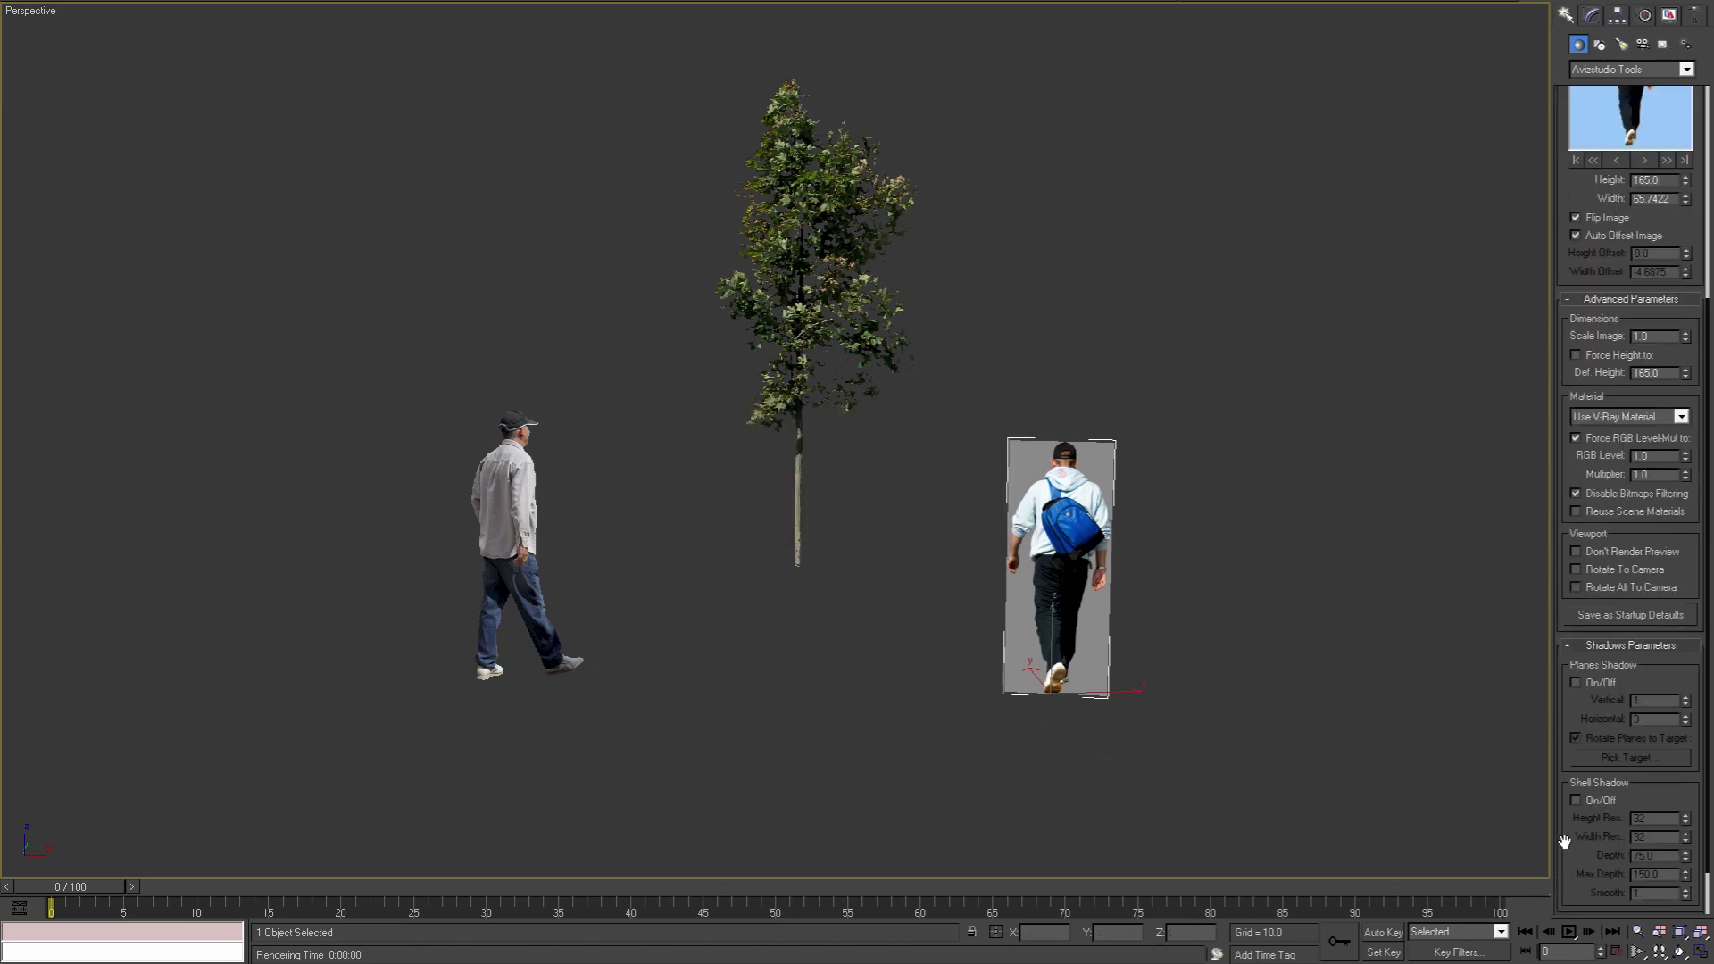
{"action": "left_click_drag", "start_coordinate": [1564, 712], "coordinate": [1561, 611]}
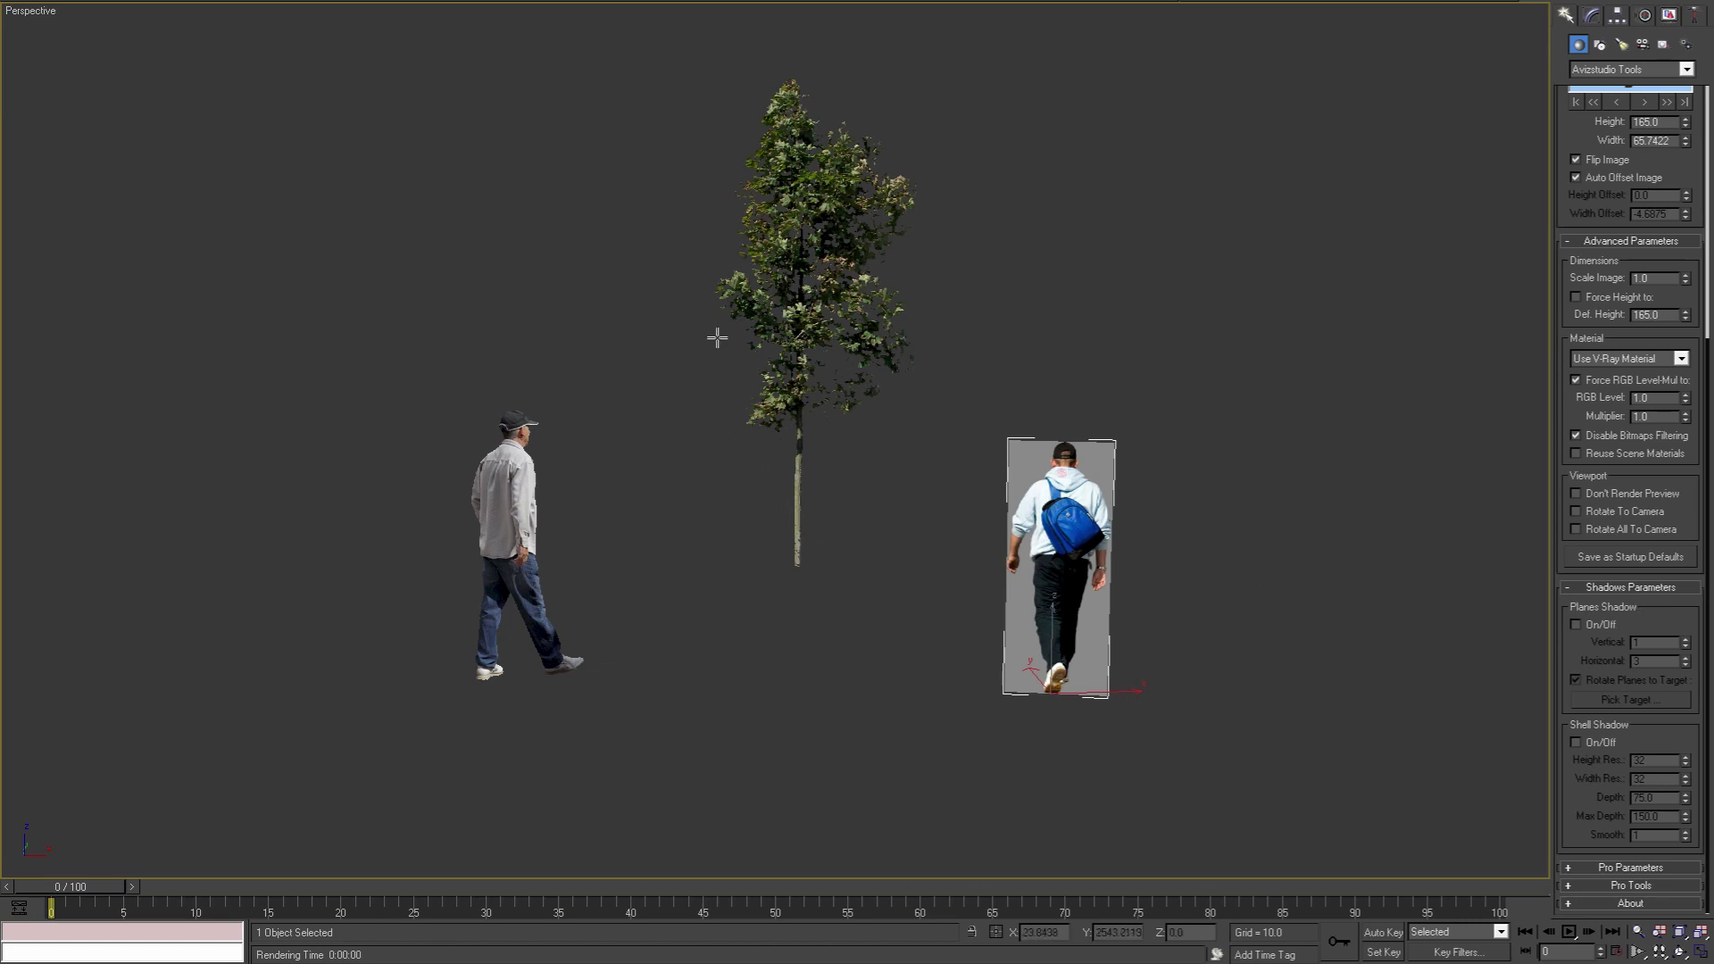
{"action": "left_click", "coordinate": [1576, 742]}
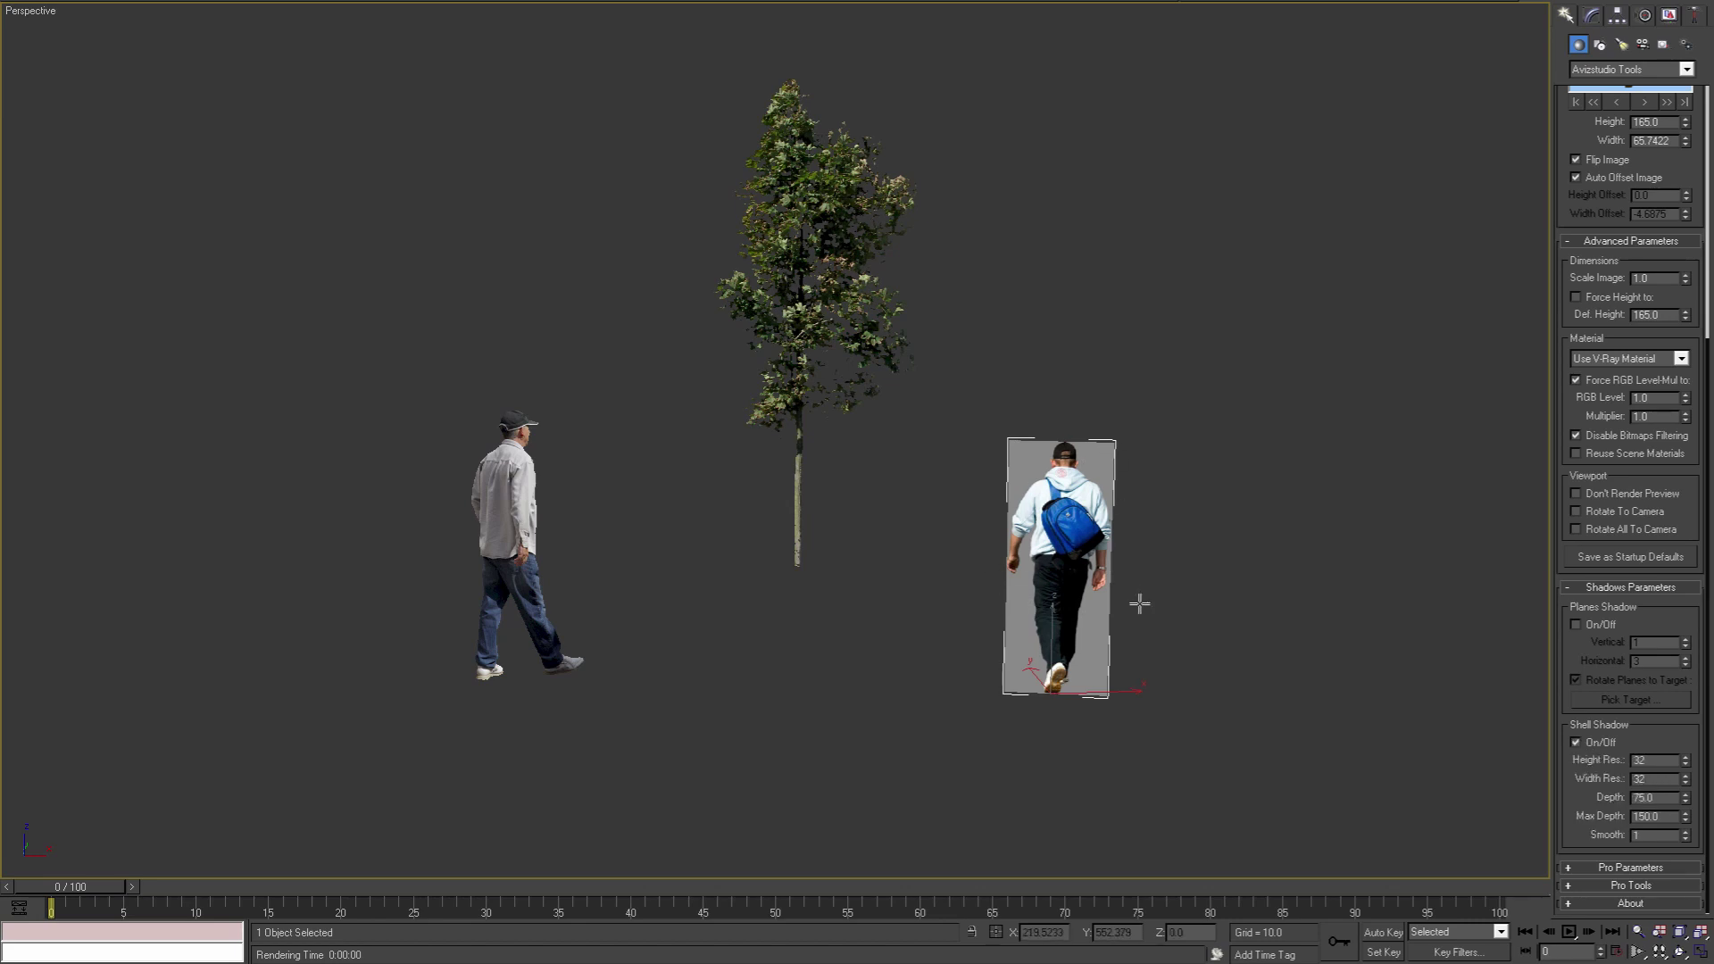
Step: Render the scene to check the backpack man's shadow
{"action": "key", "text": "shift+q"}
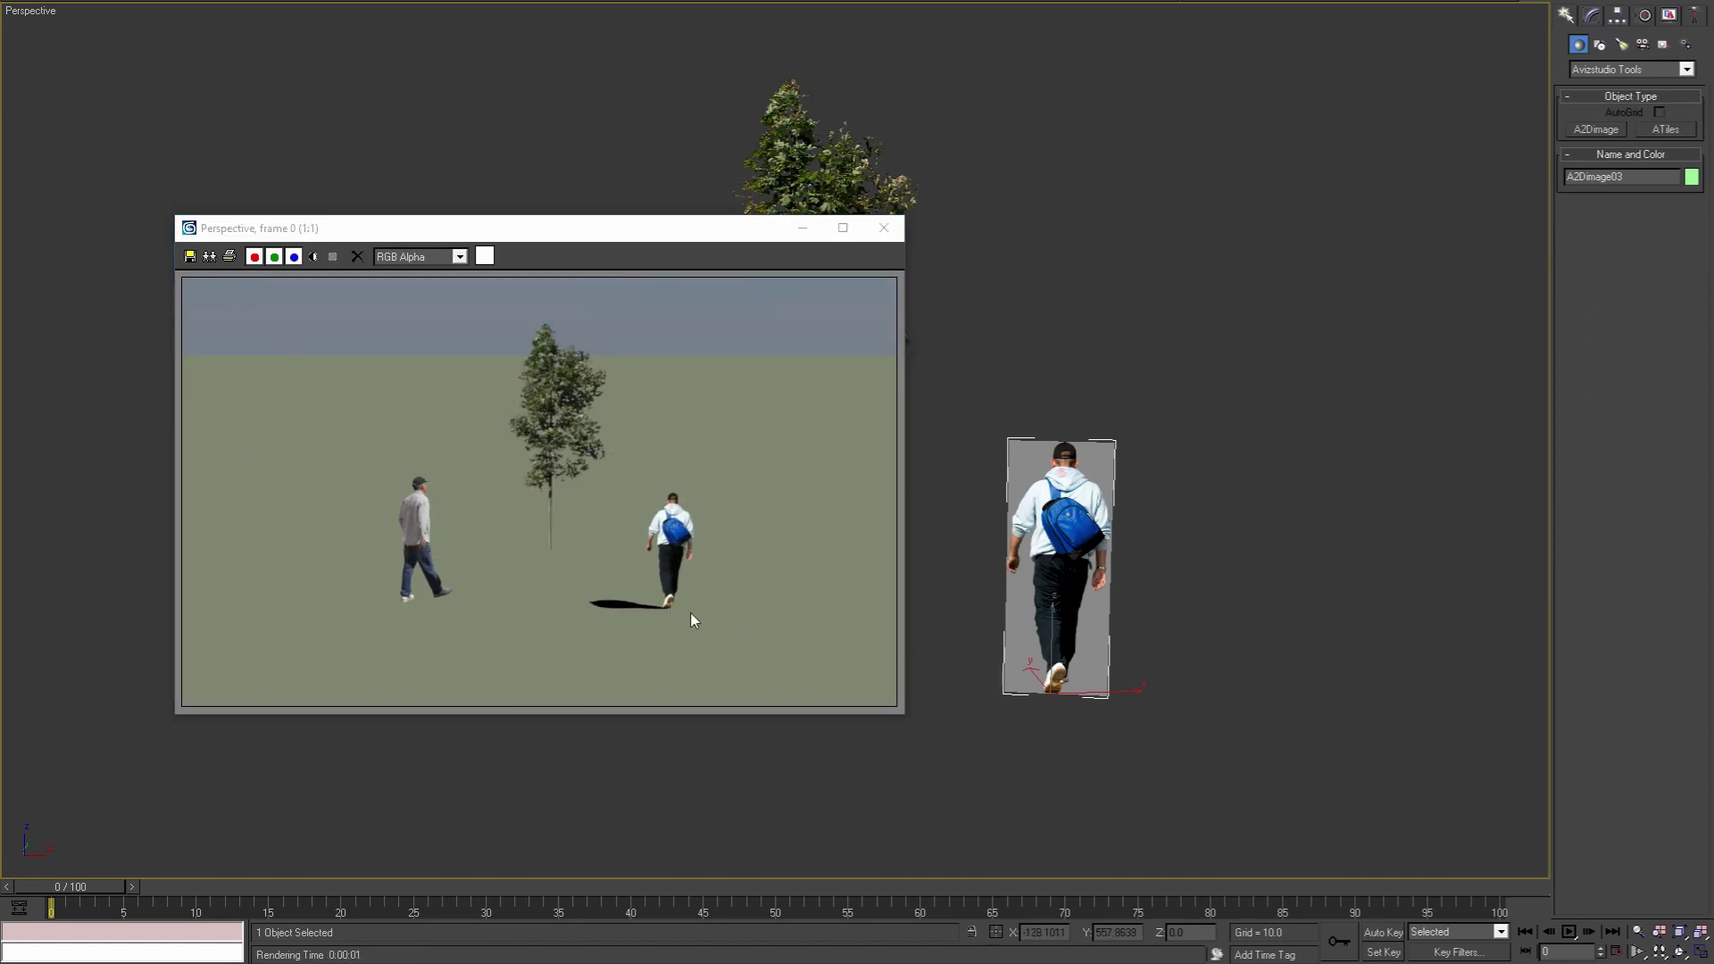
{"action": "middle_click_drag", "start_coordinate": [1009, 603], "coordinate": [1058, 604], "text": "alt"}
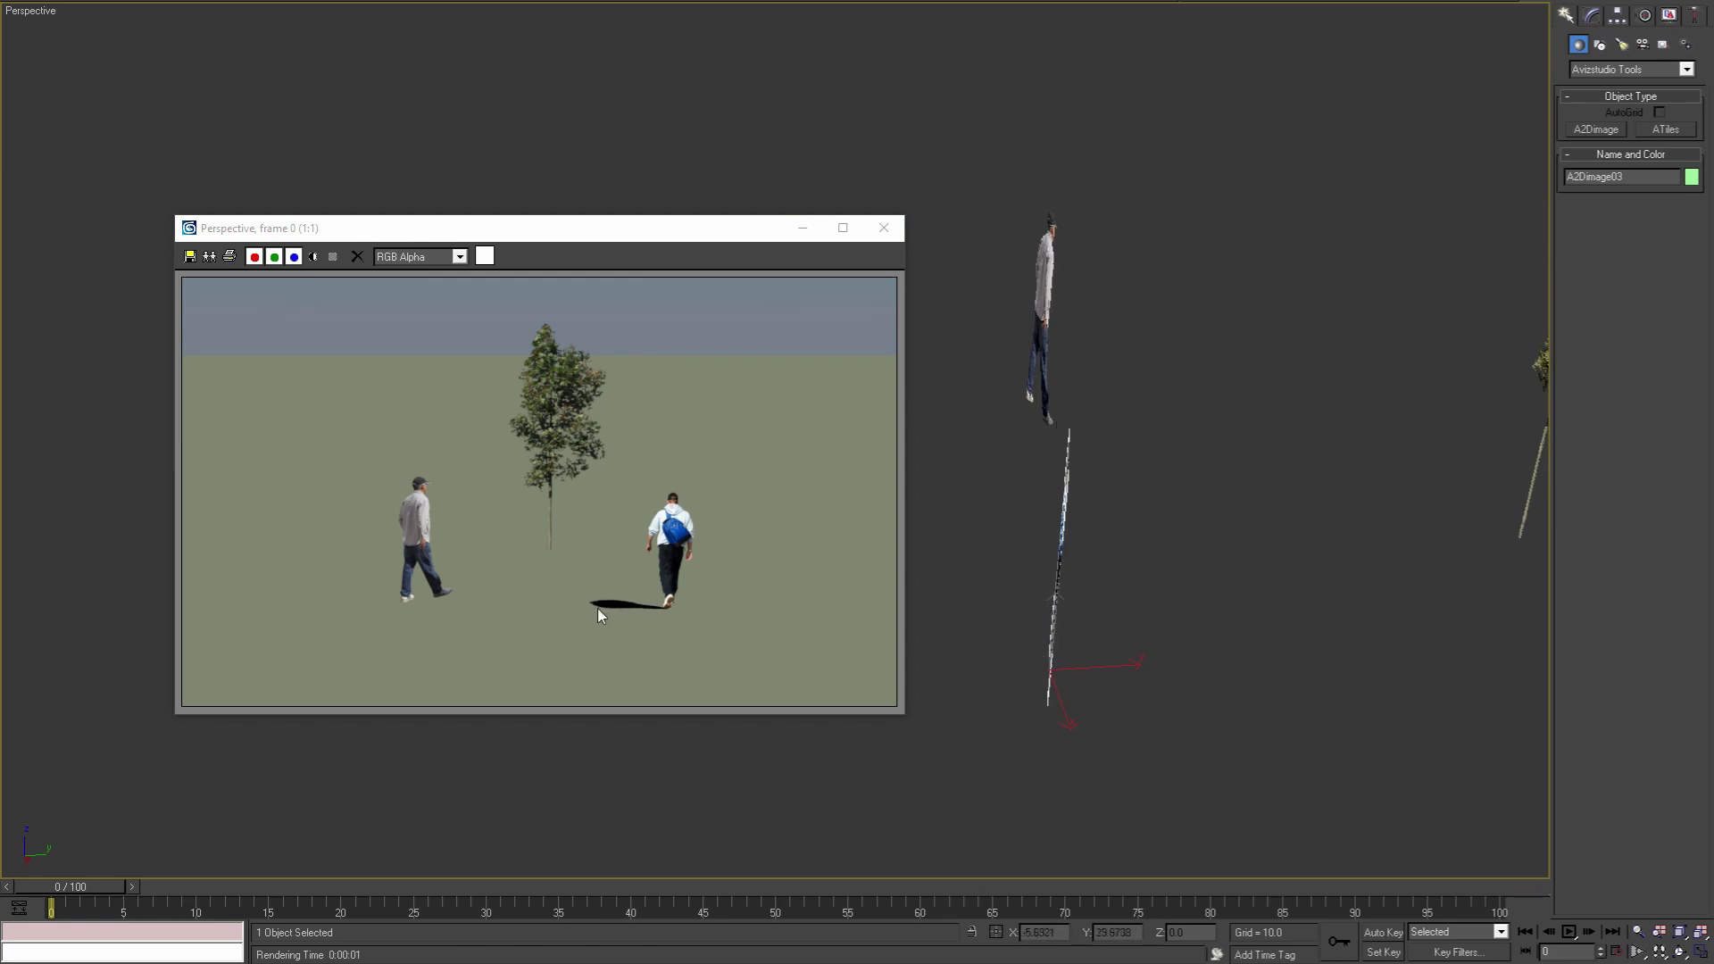
{"action": "middle_click_drag", "start_coordinate": [1010, 640], "coordinate": [1374, 667], "text": "alt"}
{"action": "scroll", "coordinate": [1158, 539], "scroll_direction": "down", "scroll_amount": 3}
Step: Enable Shell Shadow on the grey-shirted man billboard ALT032-11-D_H182 and close the render window
{"action": "left_click", "coordinate": [955, 571]}
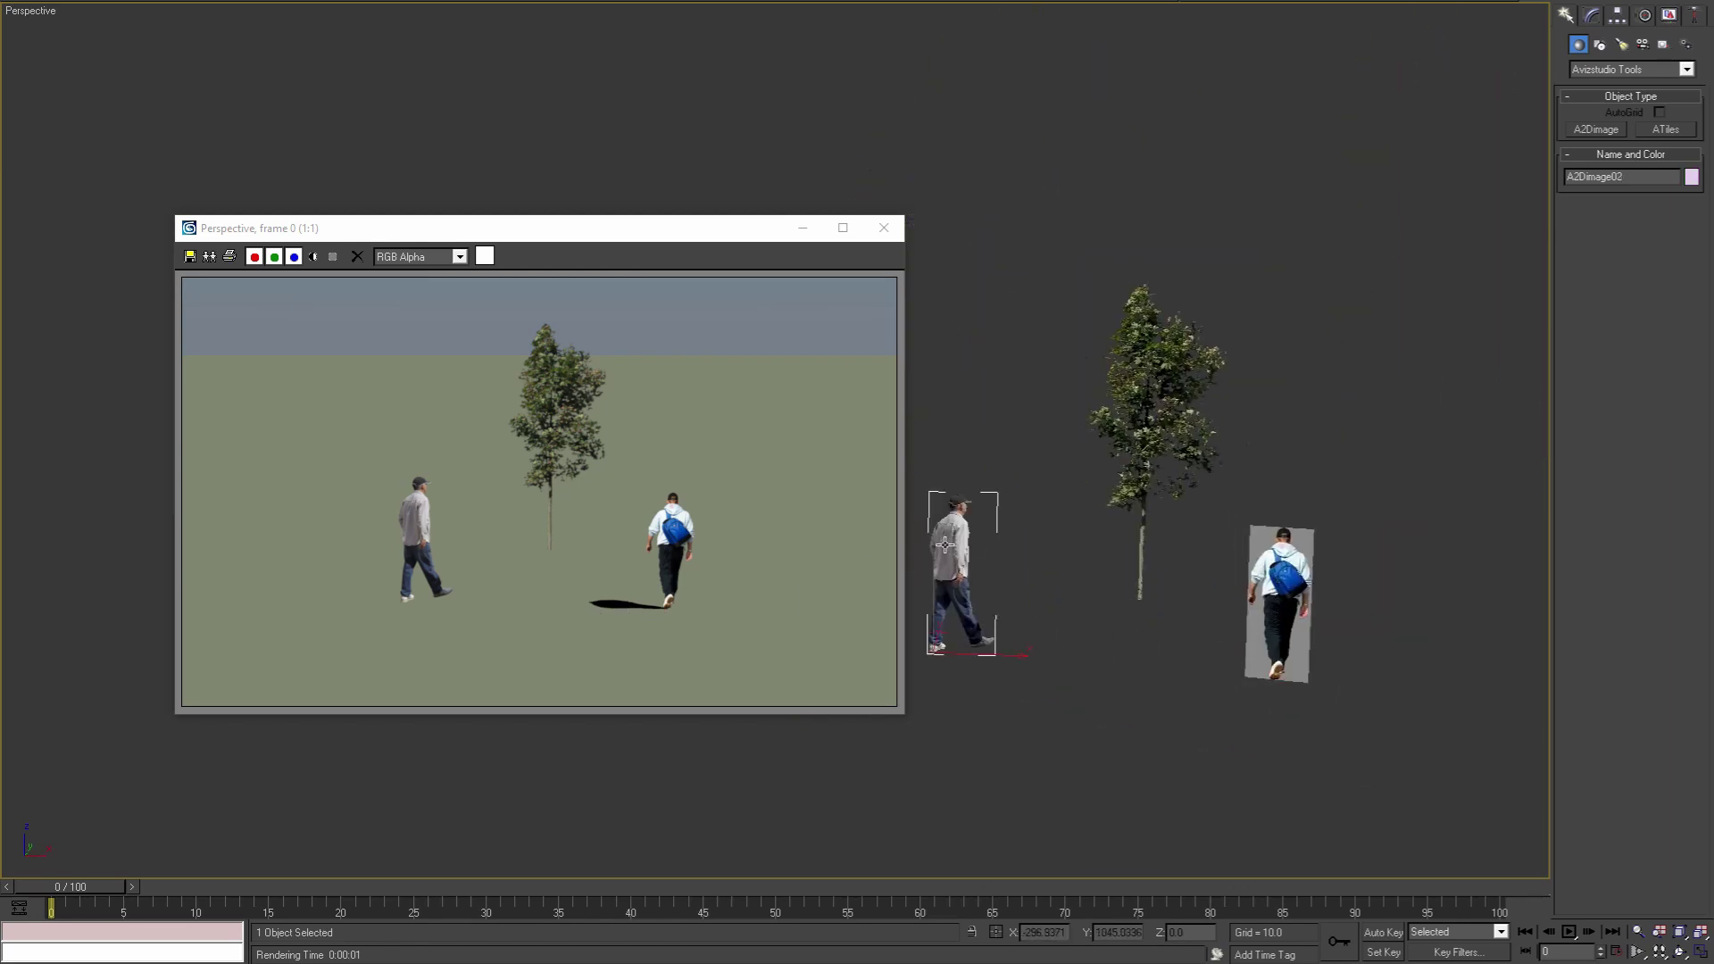
{"action": "left_click", "coordinate": [1591, 15]}
{"action": "left_click", "coordinate": [1601, 623]}
{"action": "left_click", "coordinate": [1594, 775]}
{"action": "middle_click_drag", "start_coordinate": [1141, 627], "coordinate": [1106, 627]}
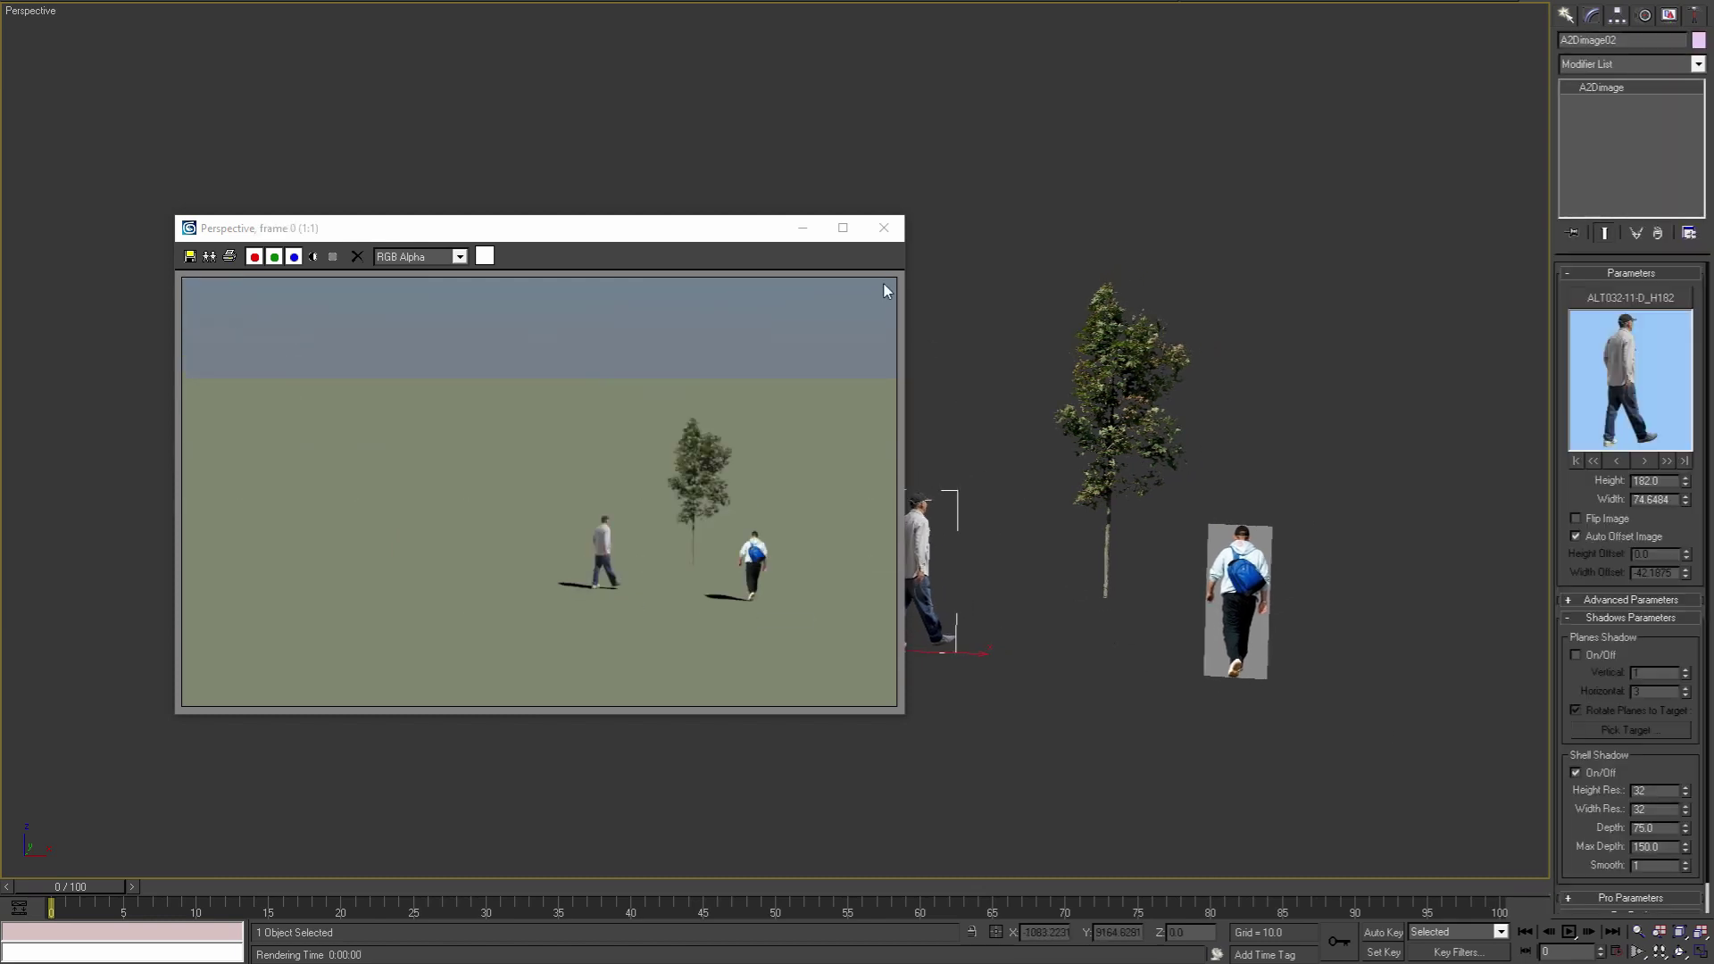
{"action": "left_click", "coordinate": [883, 228]}
{"action": "middle_click_drag", "start_coordinate": [1053, 573], "coordinate": [758, 533]}
{"action": "scroll", "coordinate": [759, 533], "scroll_direction": "up", "scroll_amount": 5}
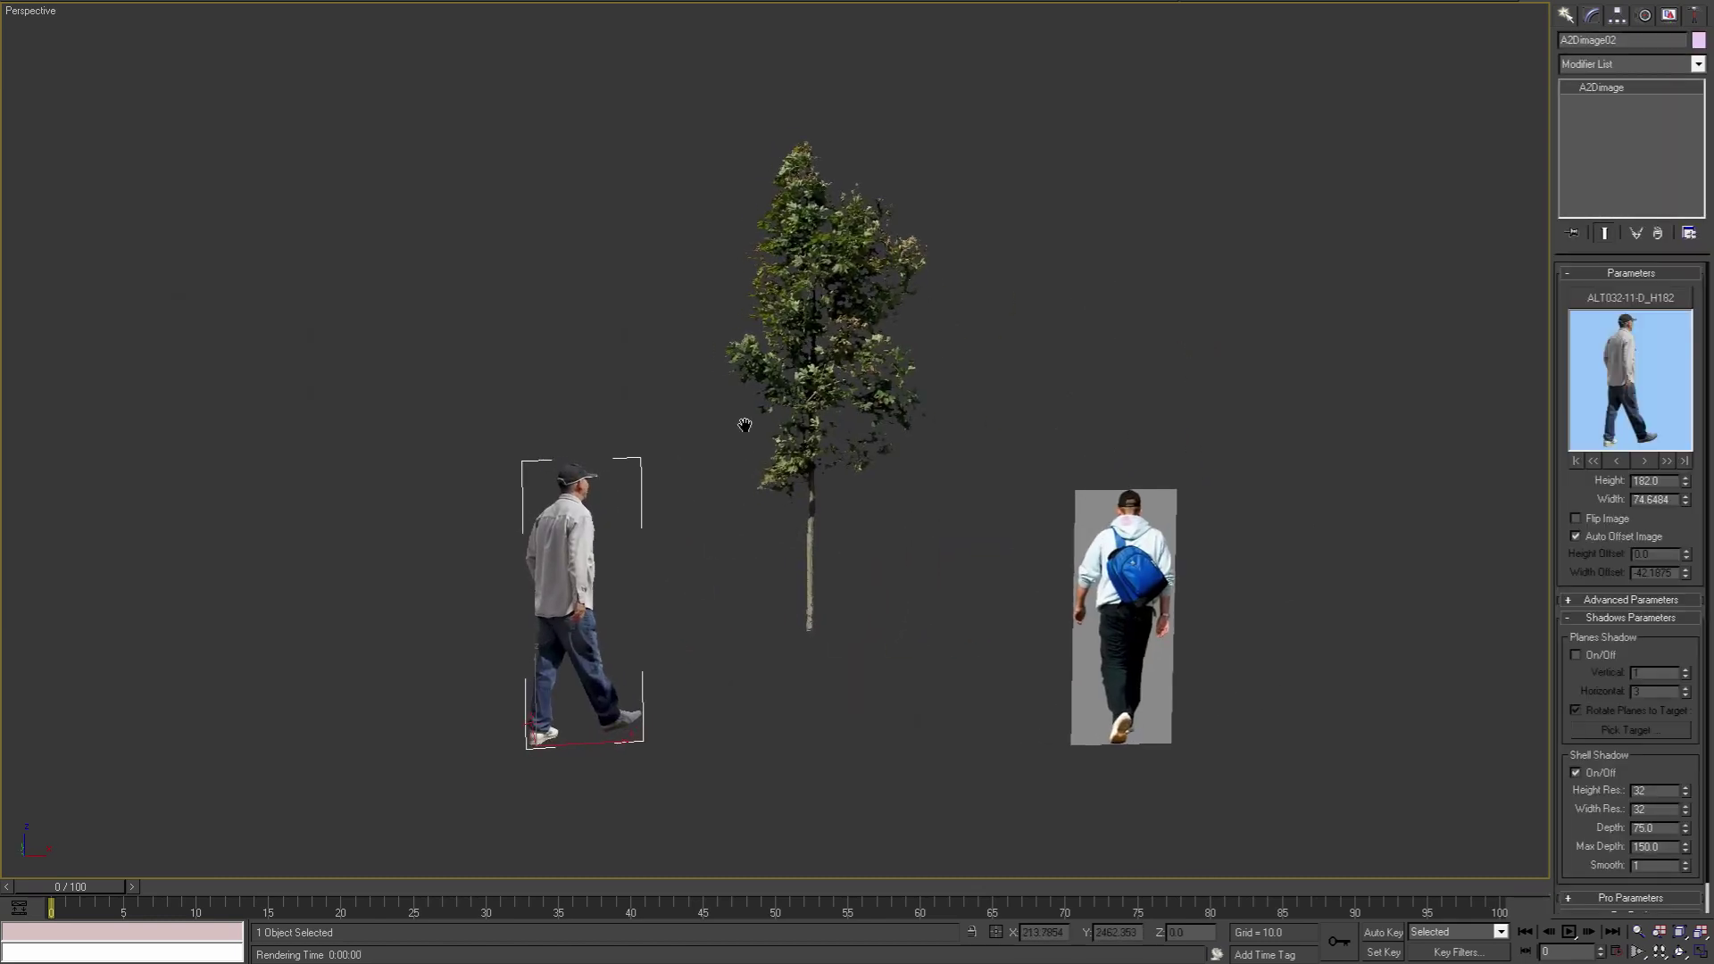
Step: Turn on Shell Shadow for the tree cutout and render to preview it
{"action": "left_click", "coordinate": [812, 364]}
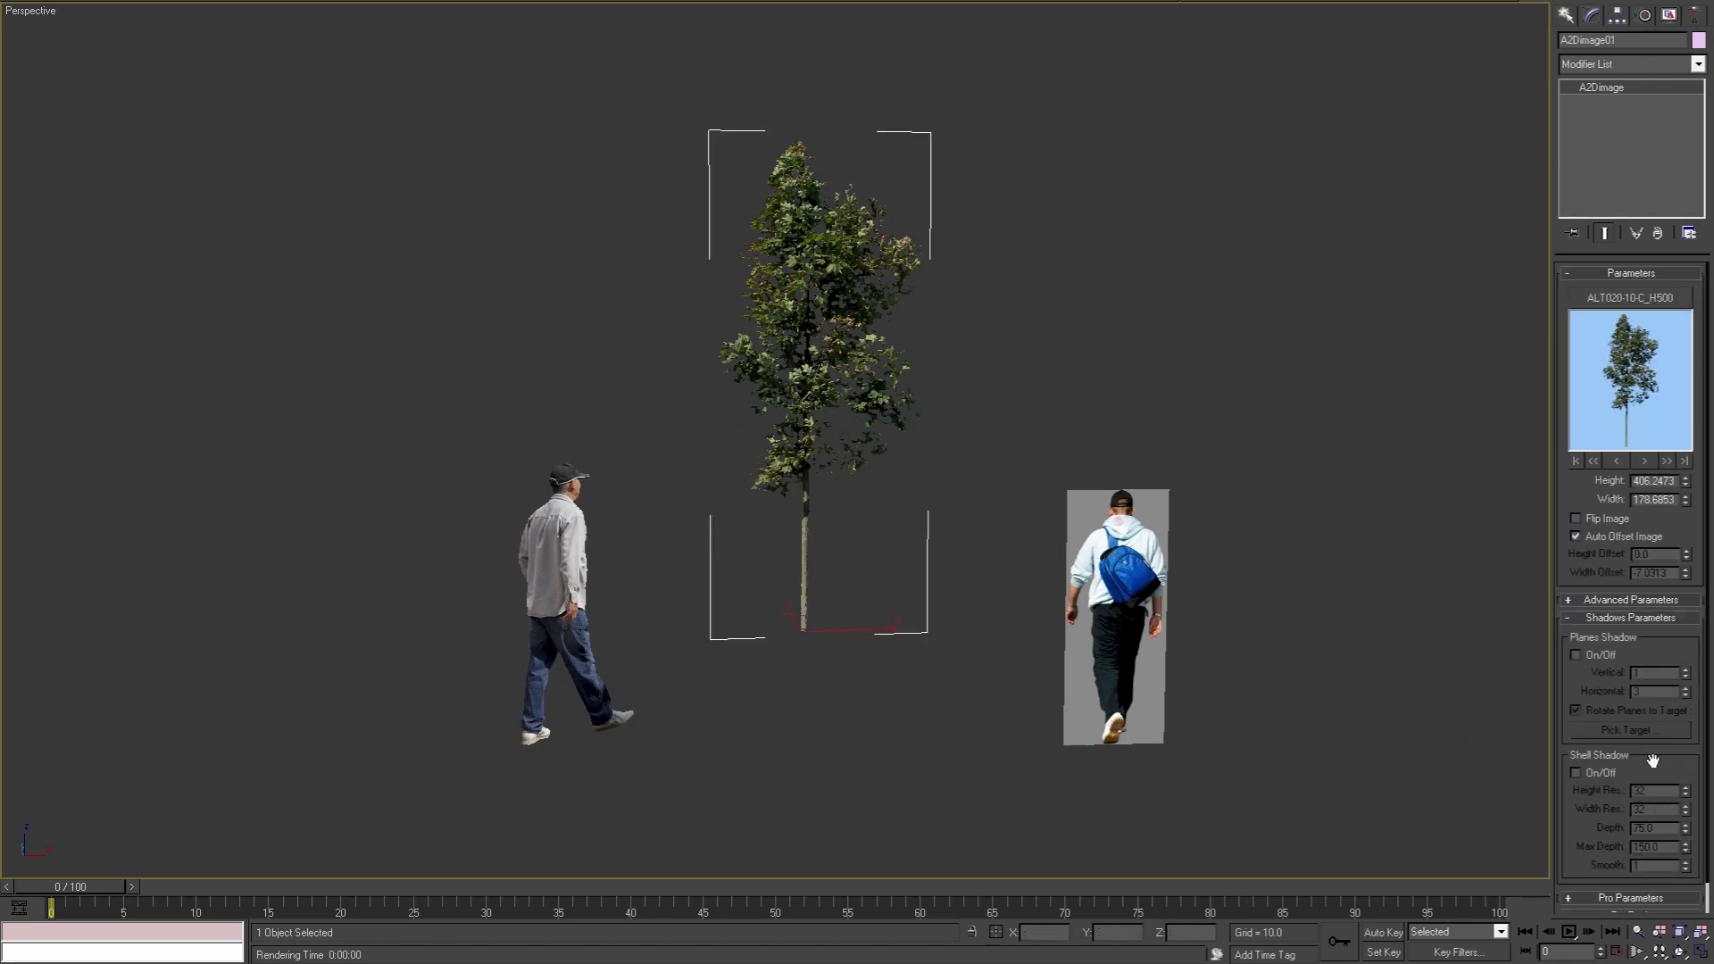
{"action": "left_click", "coordinate": [1576, 773]}
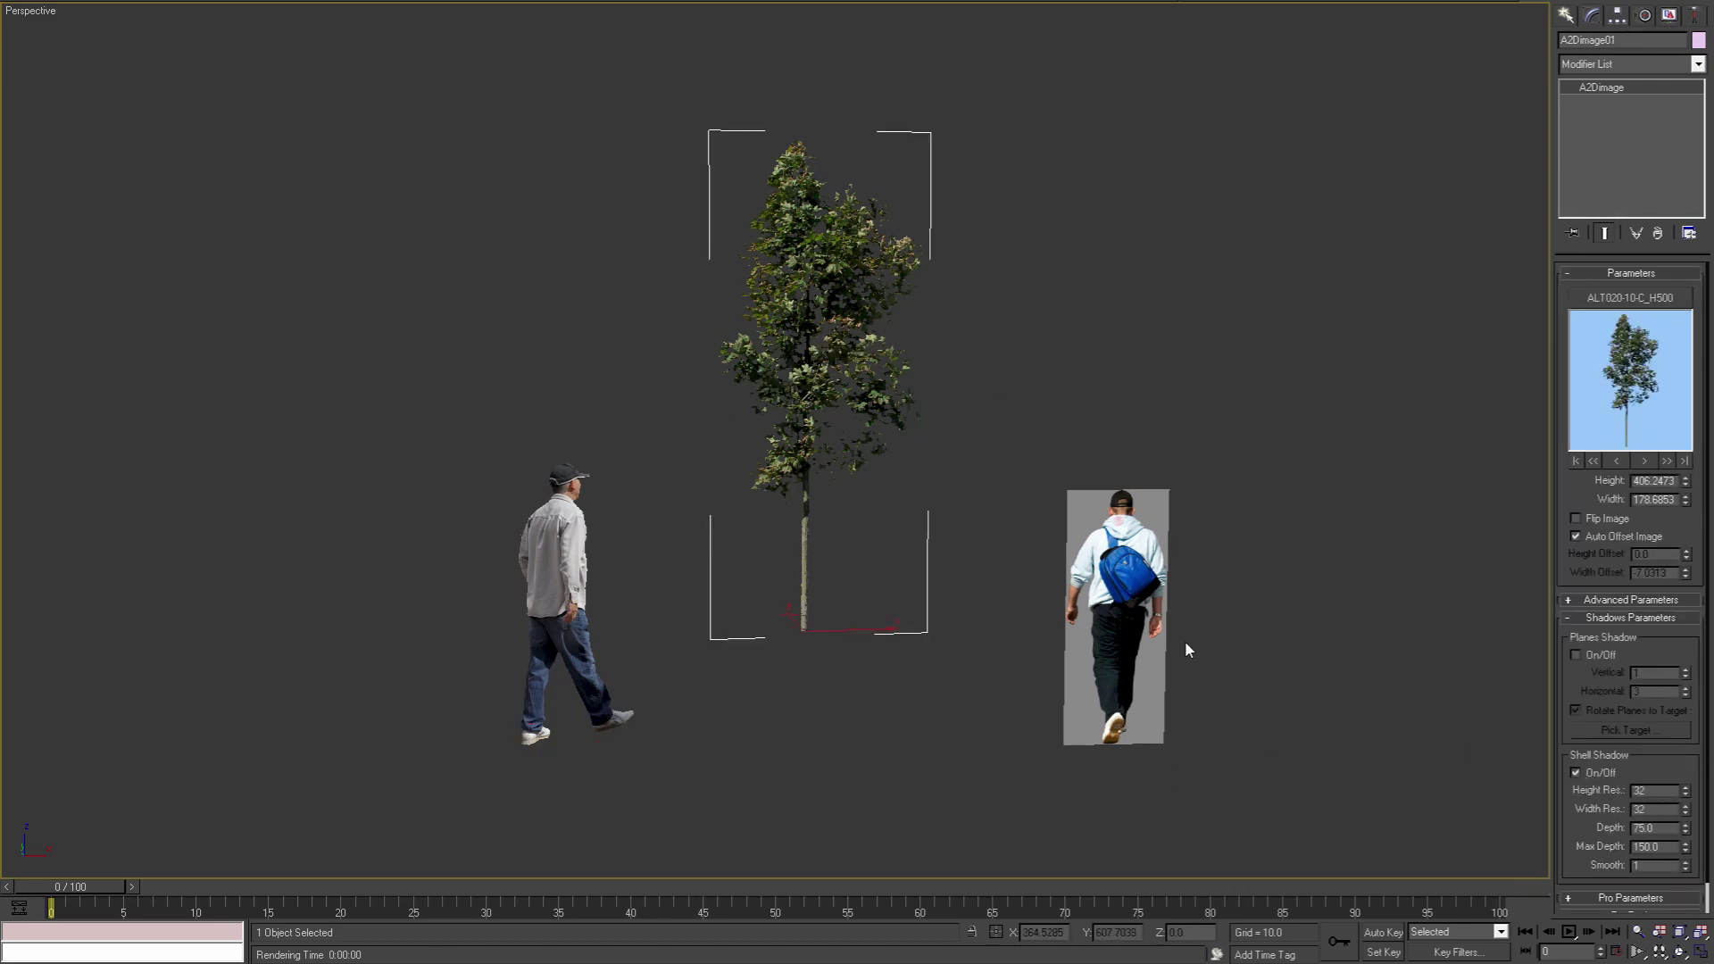
{"action": "key", "text": "shift+q"}
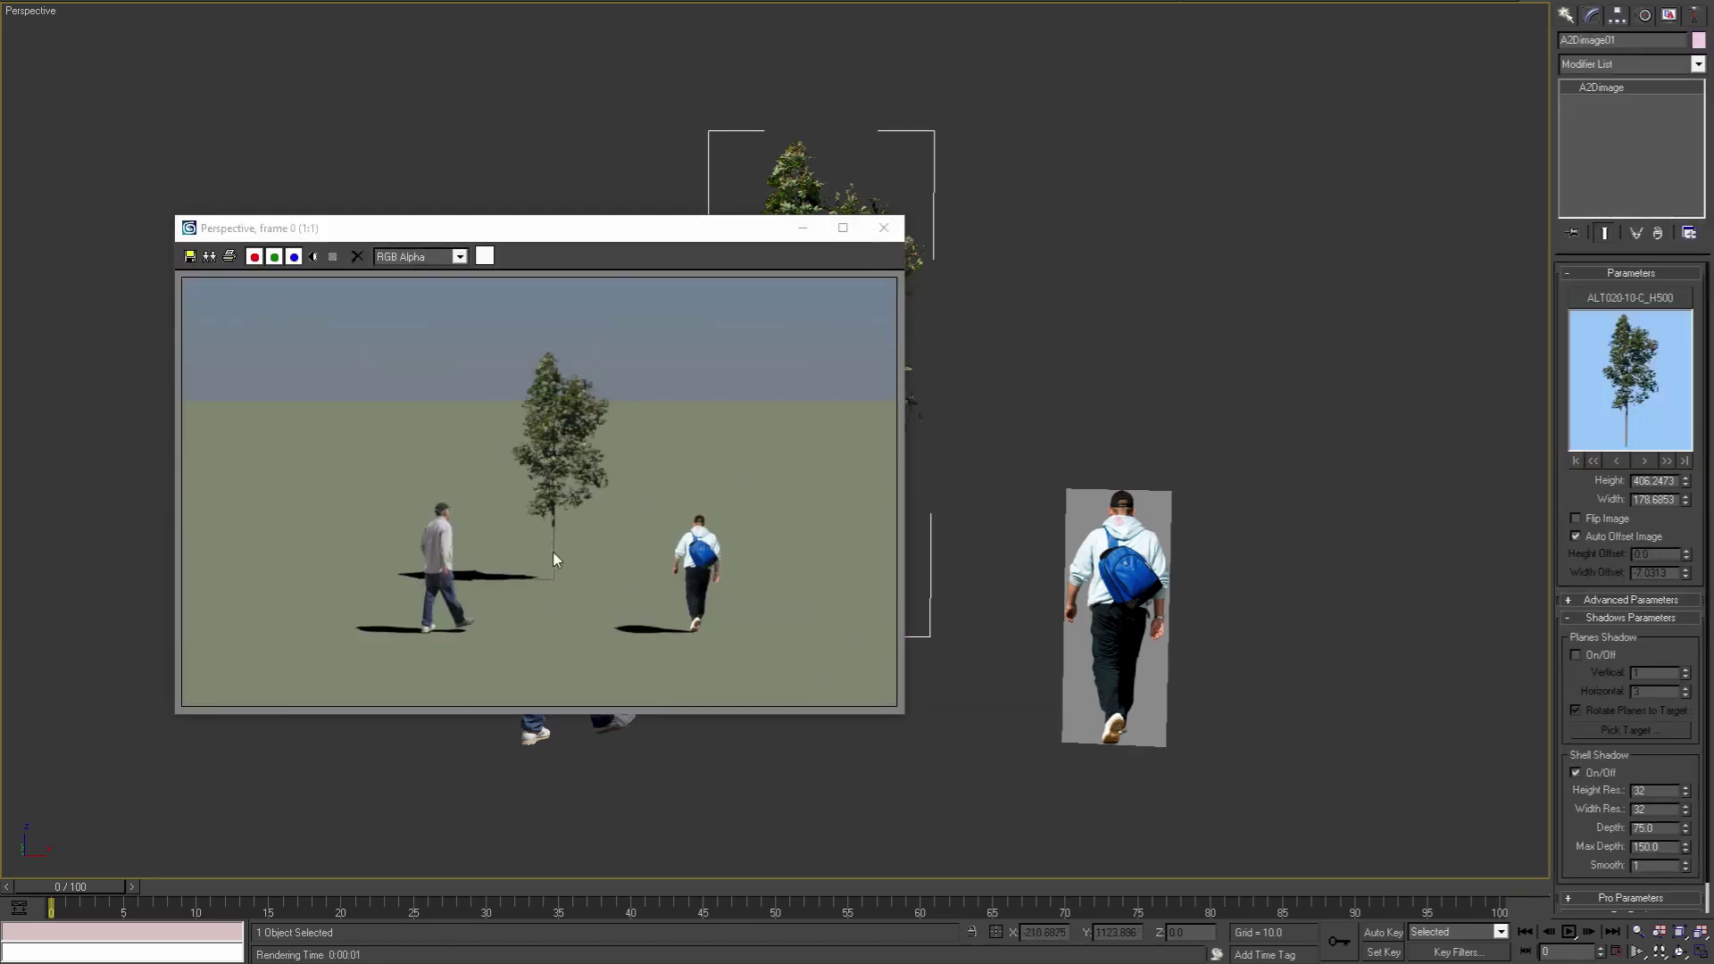
Step: Switch the tree to Planes Shadow, vertical 1 and horizontal 3, re-render, then close the preview
{"action": "left_click", "coordinate": [1580, 774]}
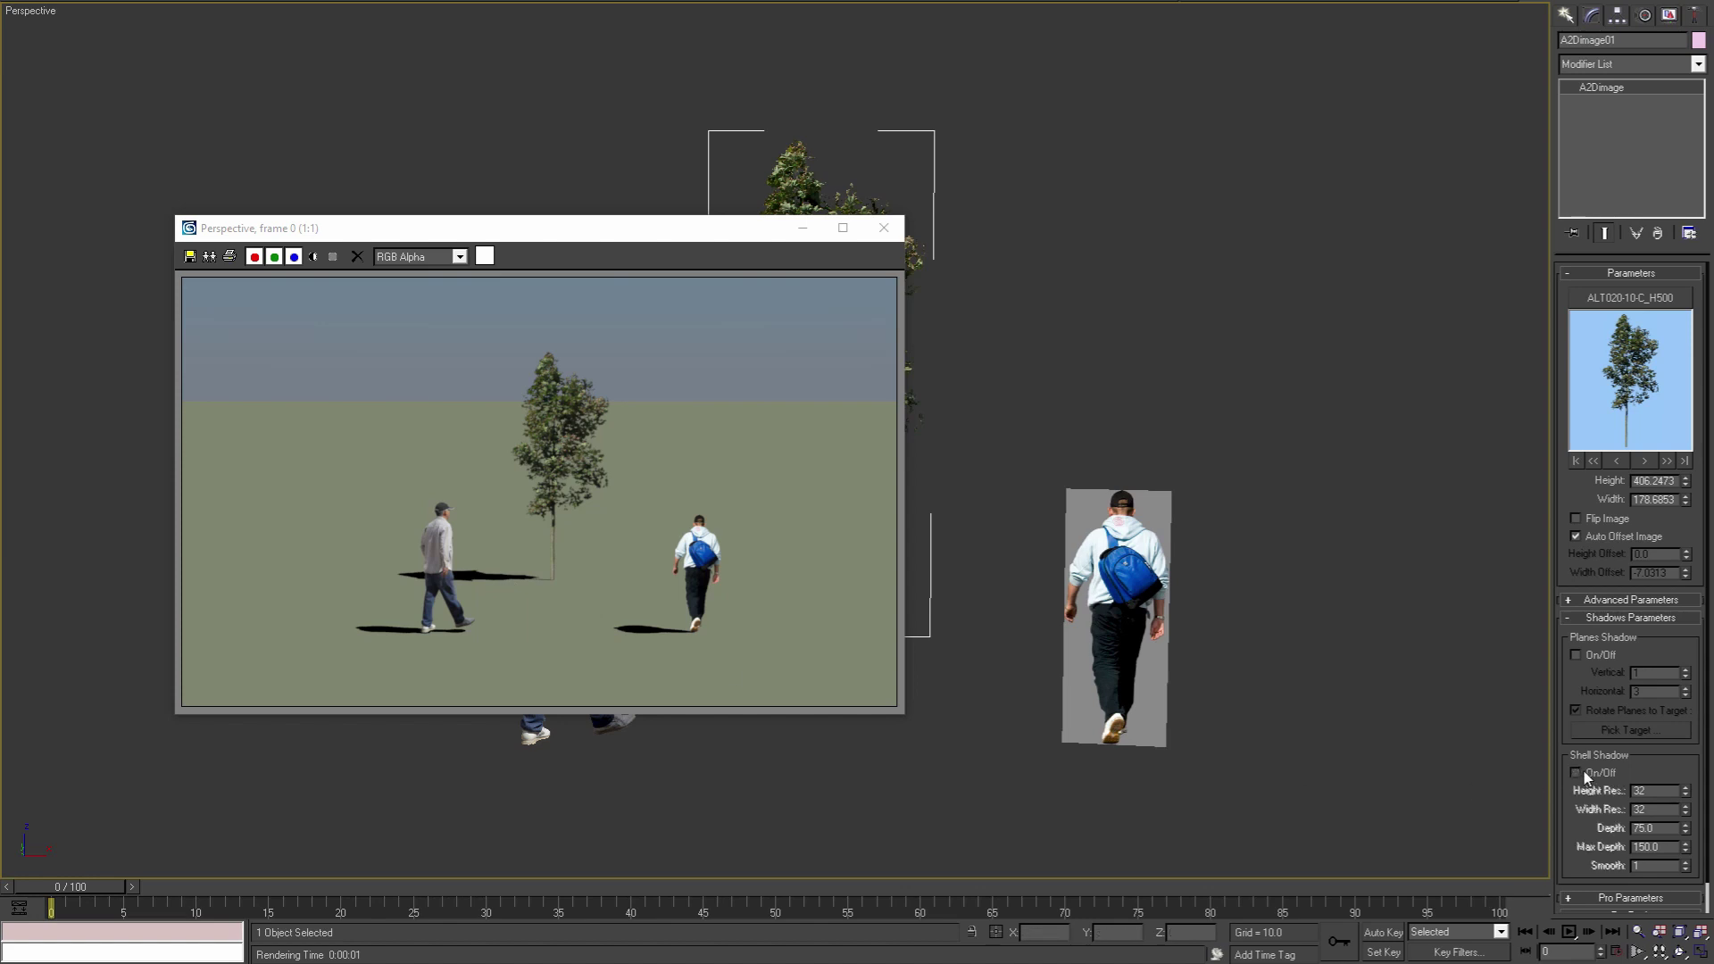
{"action": "left_click", "coordinate": [1576, 655]}
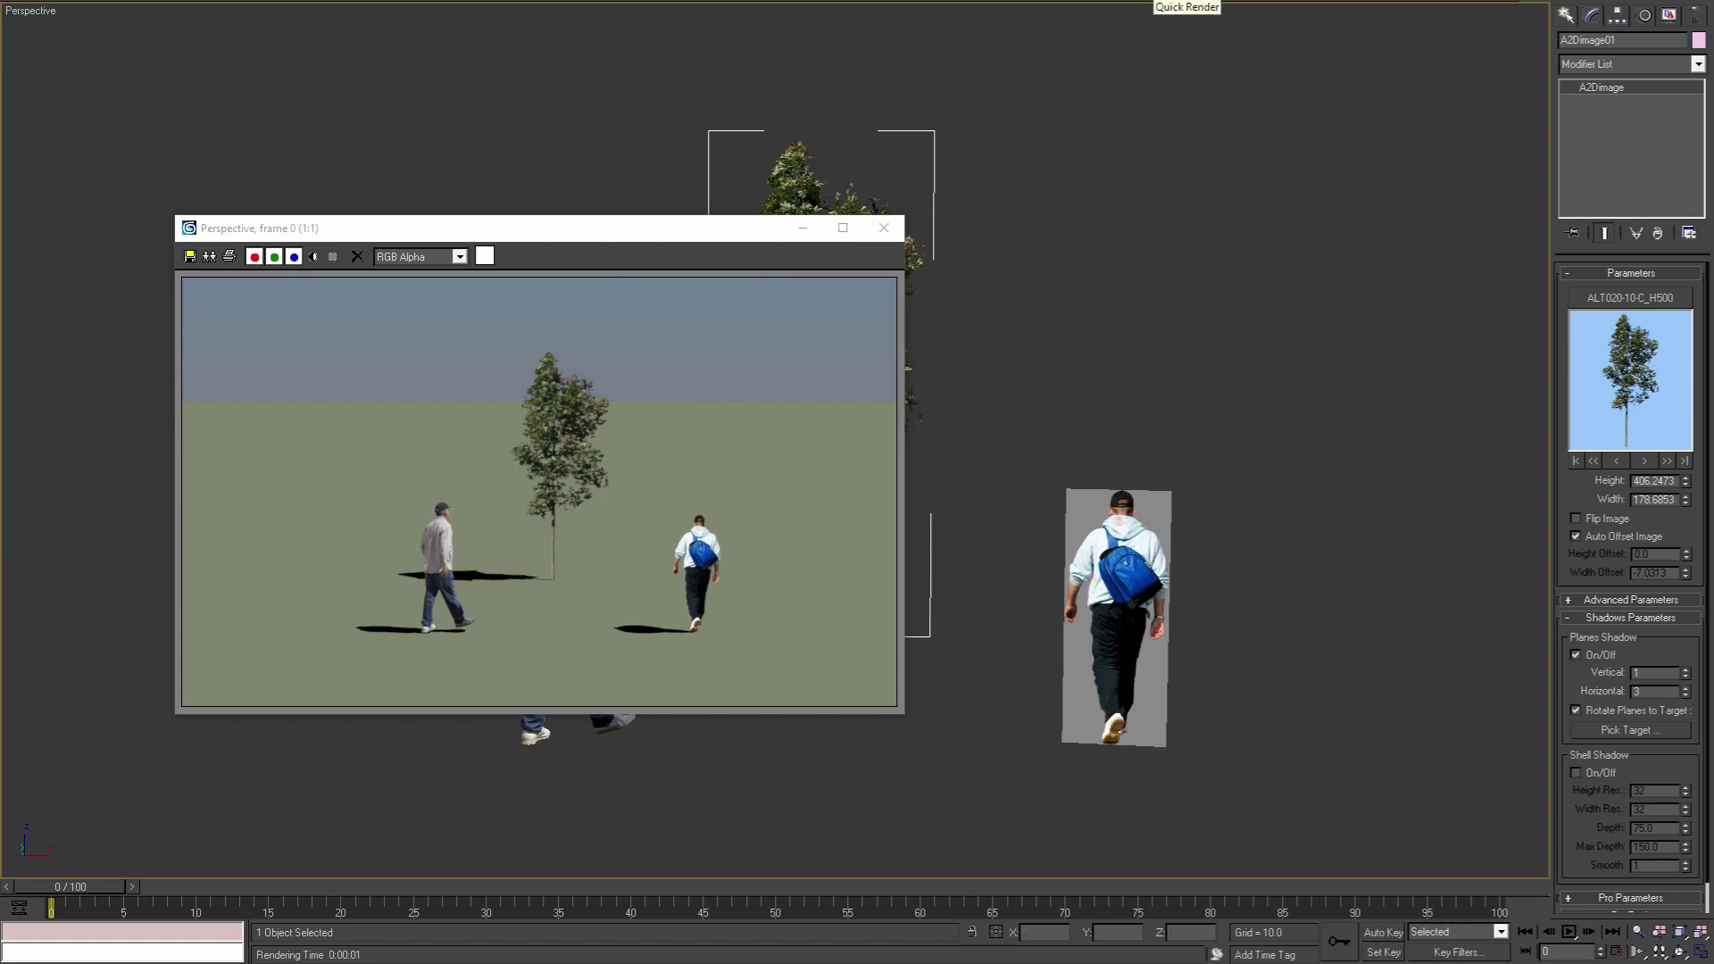
{"action": "key", "text": "shift+q"}
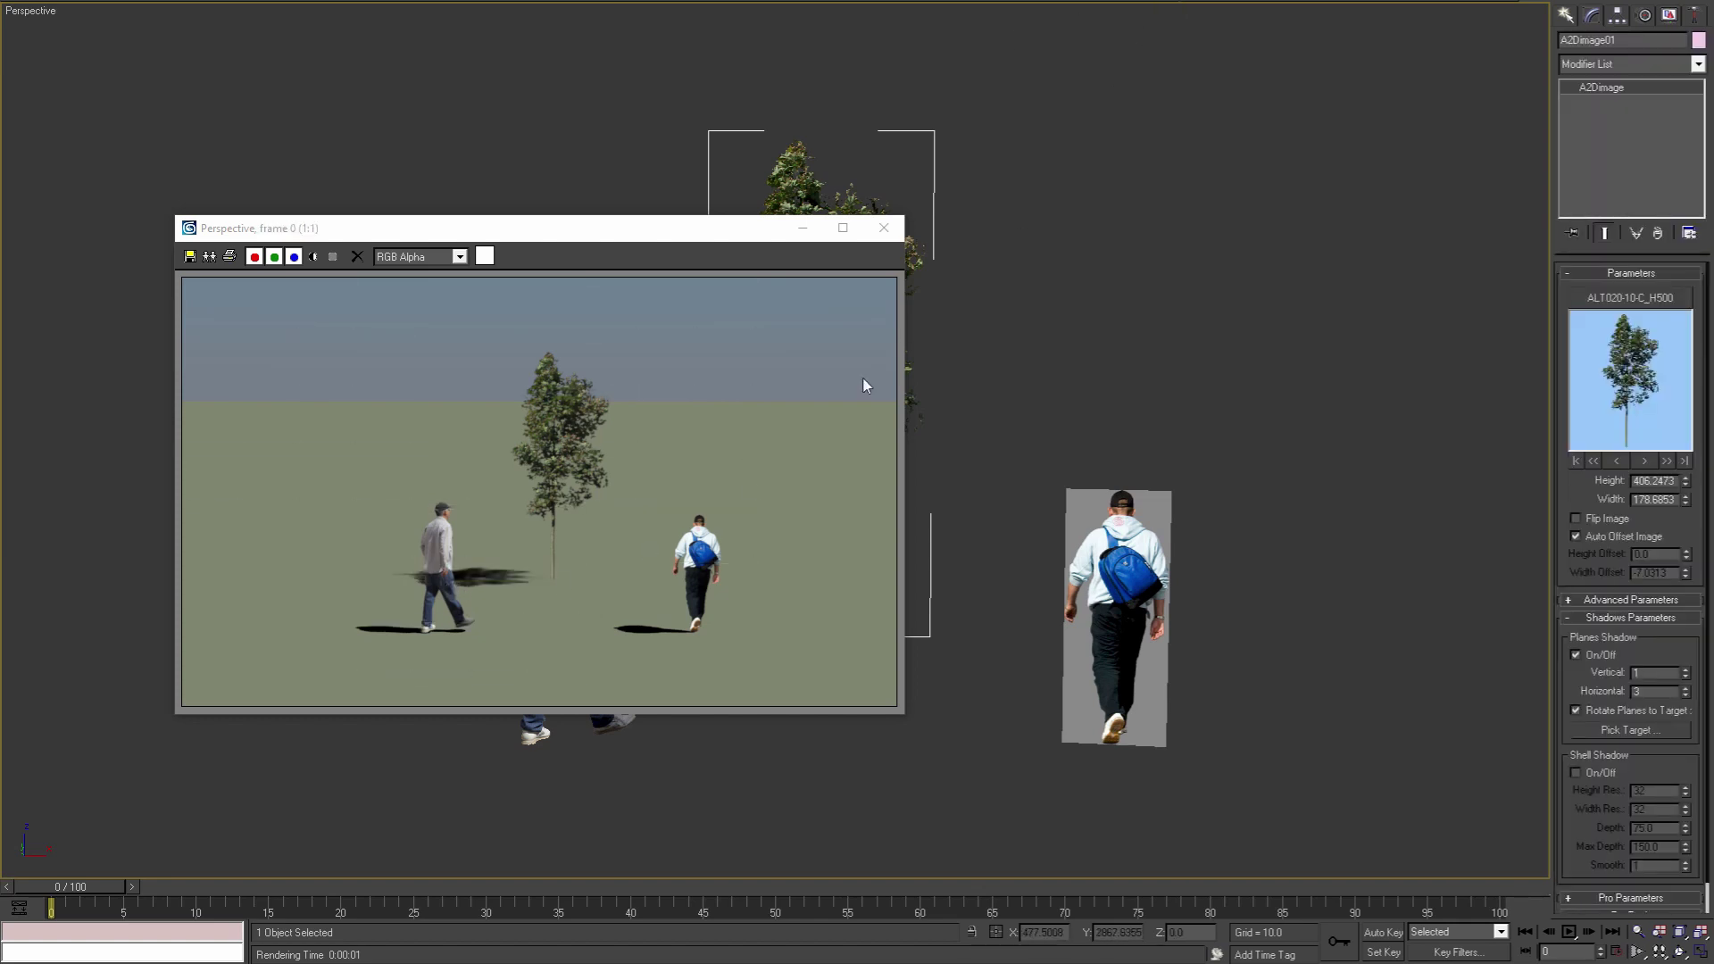
{"action": "left_click", "coordinate": [888, 234]}
{"action": "mouse_move", "coordinate": [884, 386]}
{"action": "middle_mouse_down", "text": "alt"}
{"action": "mouse_move", "coordinate": [880, 420]}
{"action": "mouse_move", "coordinate": [874, 393]}
{"action": "middle_mouse_up", "text": "alt"}
{"action": "scroll", "coordinate": [880, 424], "scroll_direction": "down", "scroll_amount": 3}
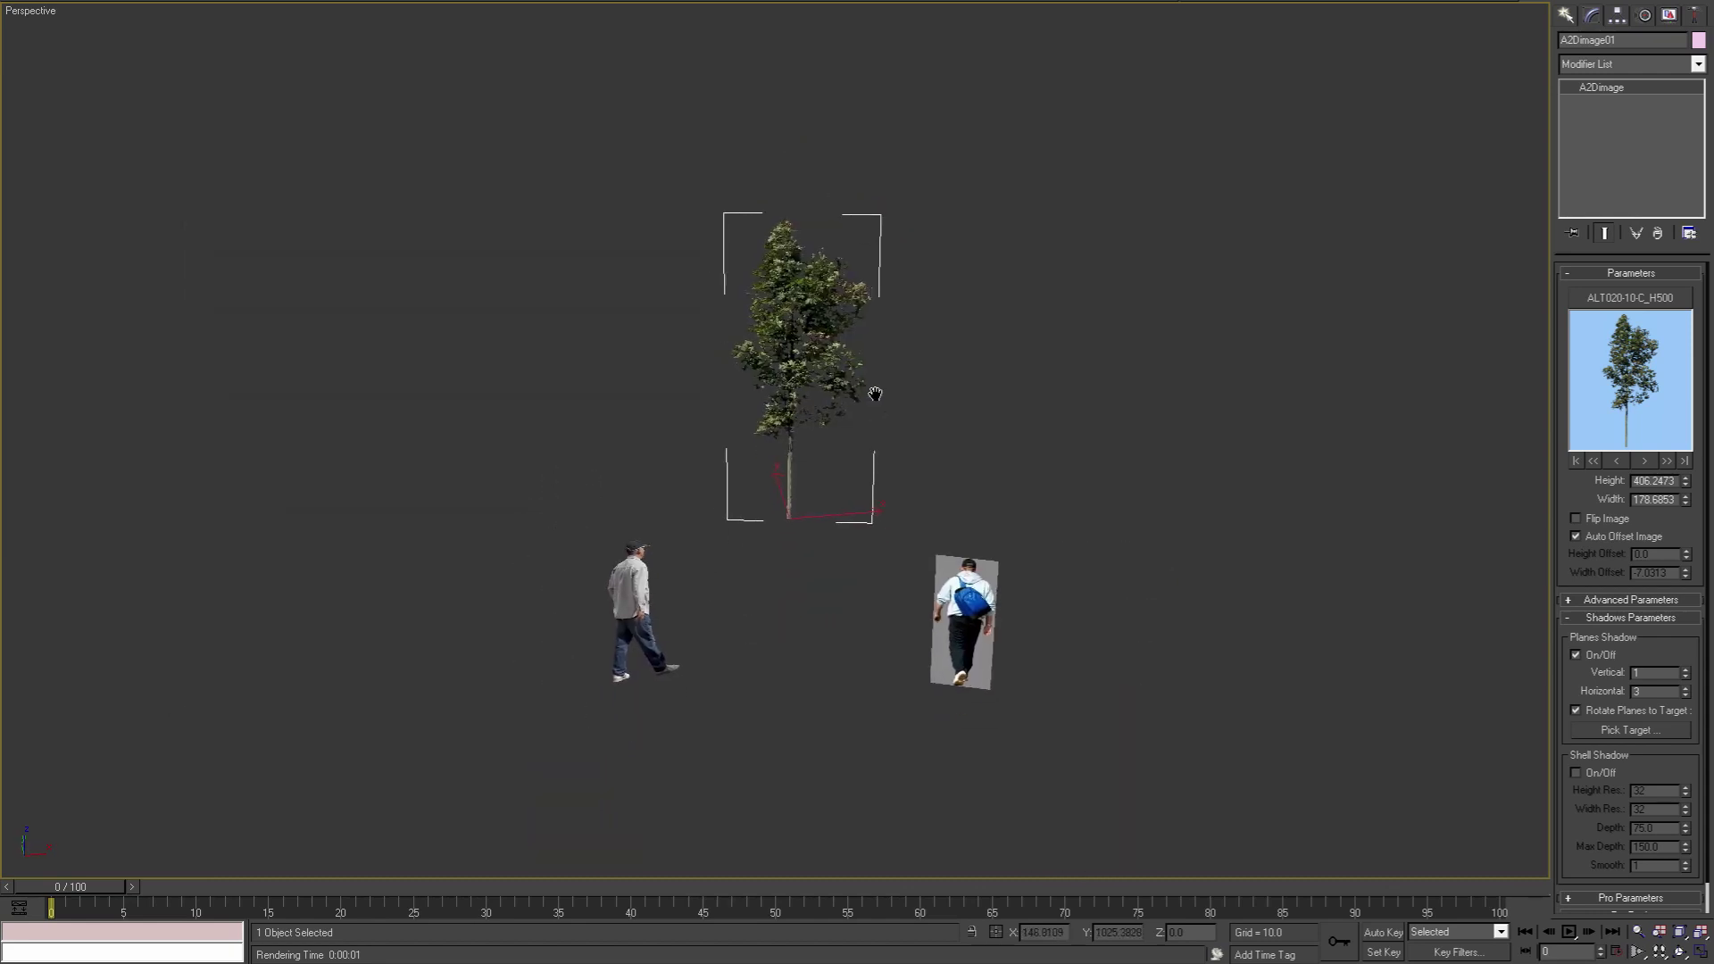
Step: Set VRaySun01 as the Pick Target for the tree's shadow planes
{"action": "left_click", "coordinate": [1626, 729]}
{"action": "scroll", "coordinate": [837, 513], "scroll_direction": "down", "scroll_amount": 3}
{"action": "scroll", "coordinate": [836, 516], "scroll_direction": "down", "scroll_amount": 2}
{"action": "middle_click_drag", "start_coordinate": [838, 562], "coordinate": [834, 621]}
{"action": "left_click", "coordinate": [1587, 734]}
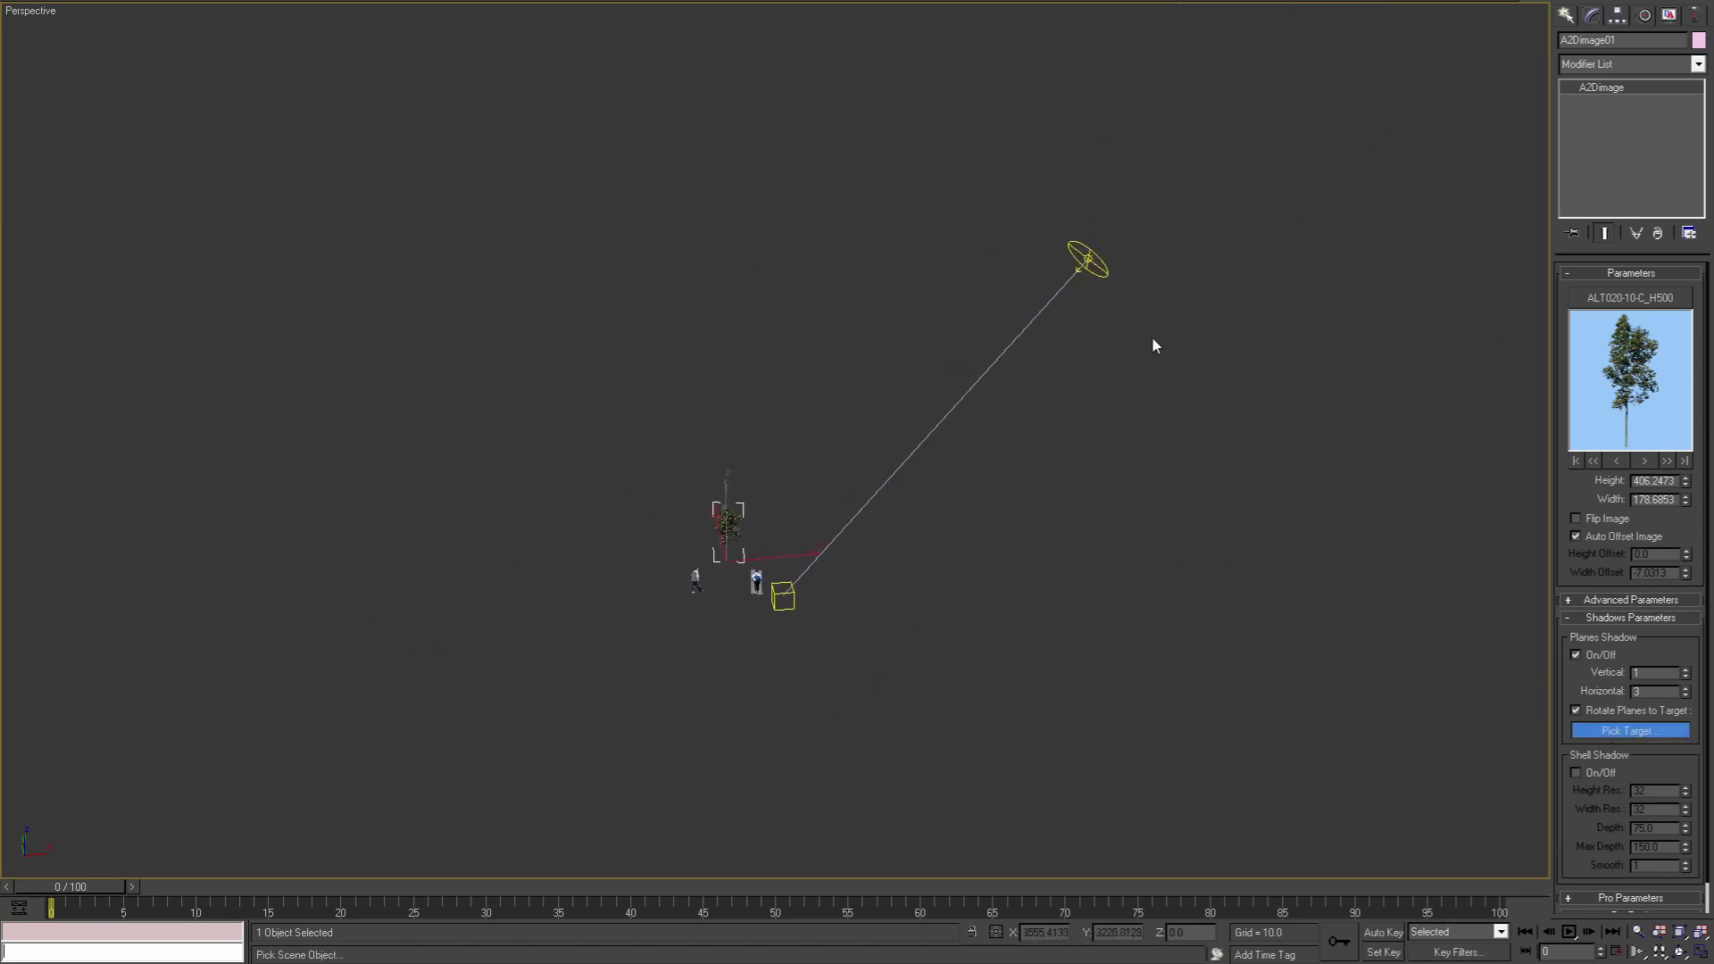
{"action": "left_click", "coordinate": [1088, 259]}
{"action": "scroll", "coordinate": [979, 582], "scroll_direction": "up", "scroll_amount": 2}
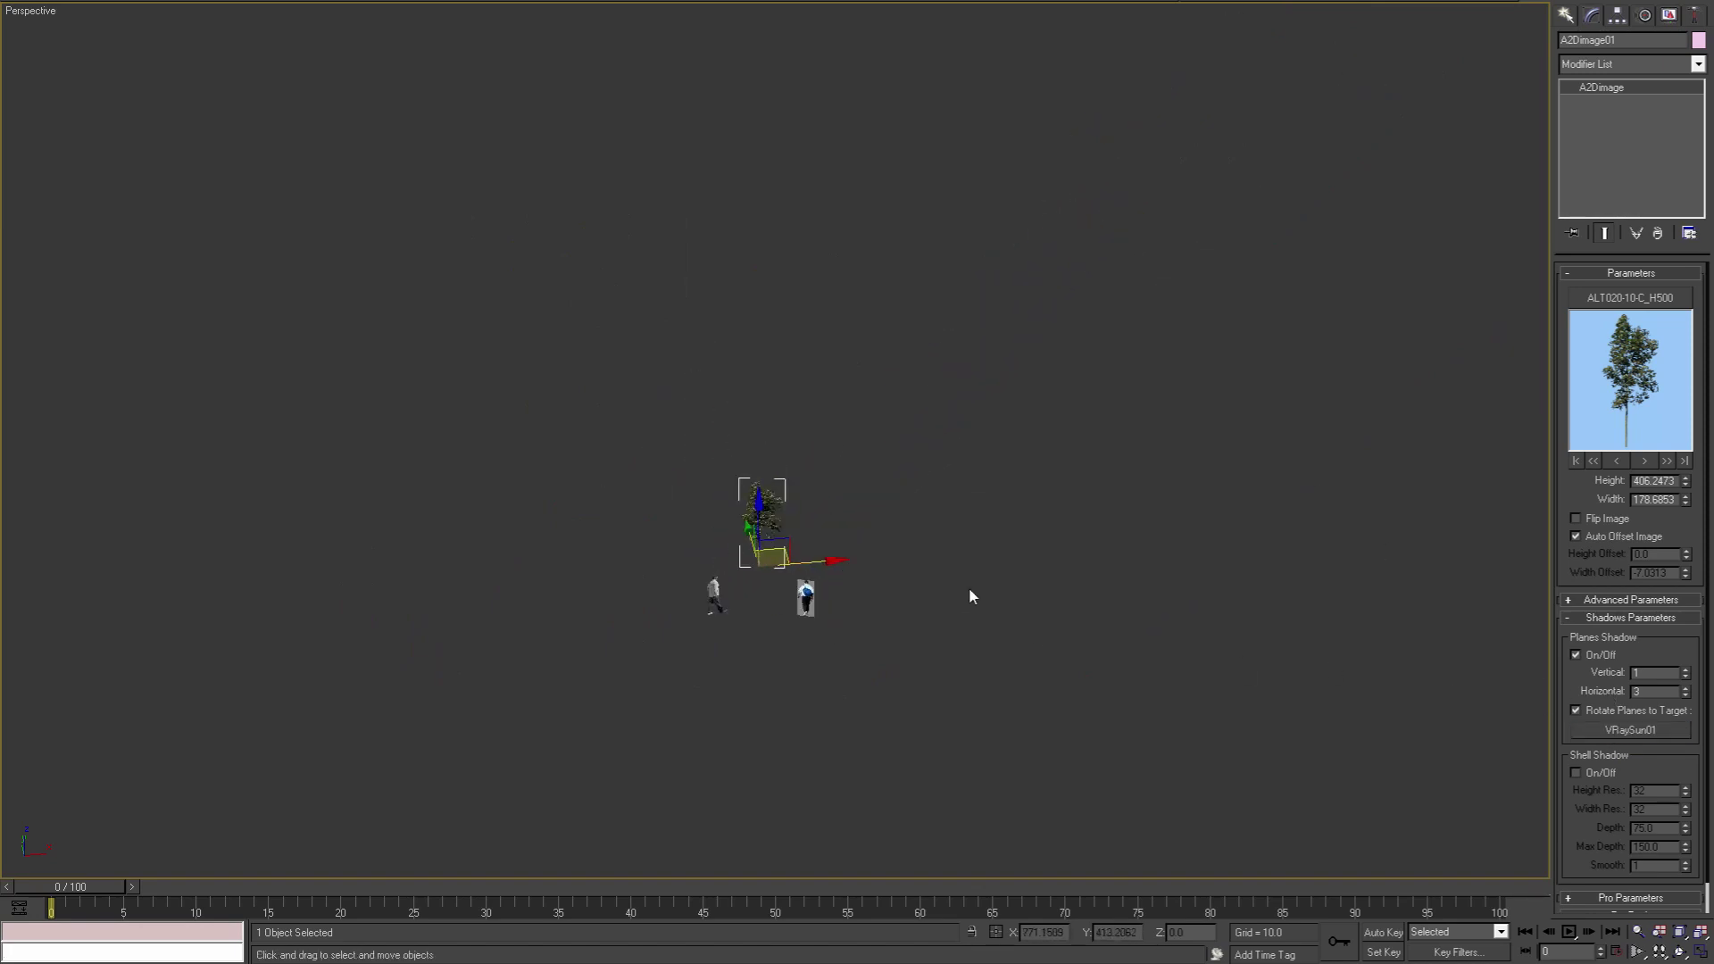
{"action": "scroll", "coordinate": [858, 586], "scroll_direction": "up", "scroll_amount": 5}
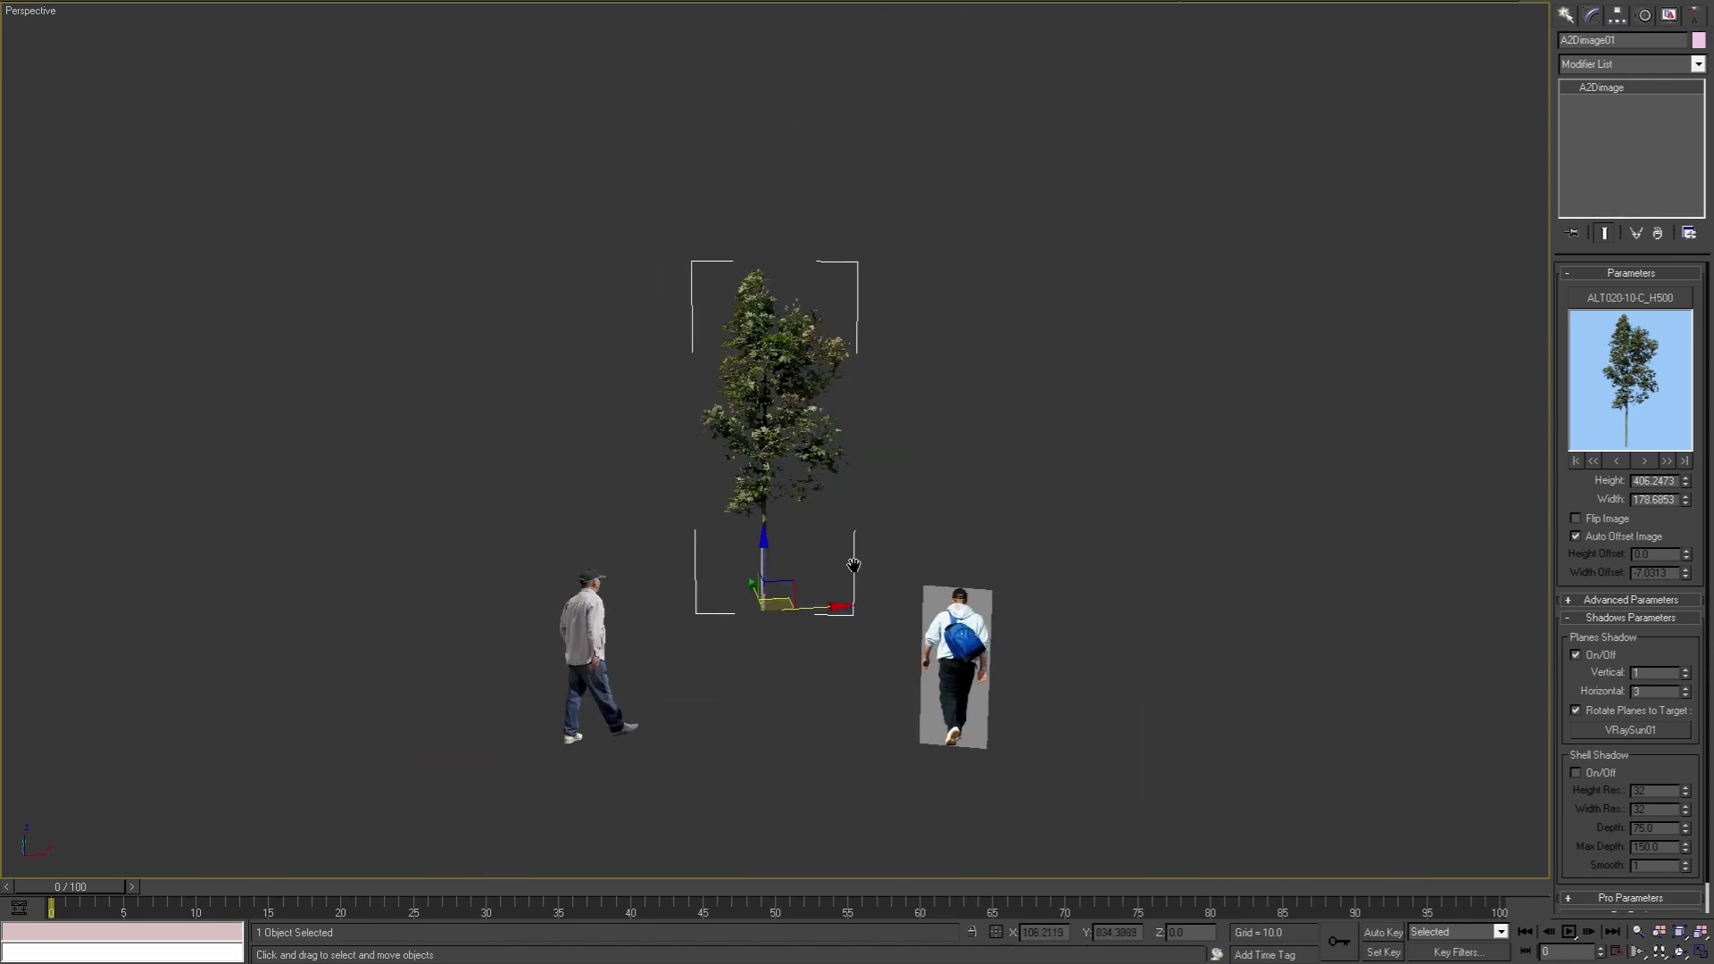
{"action": "scroll", "coordinate": [888, 500], "scroll_direction": "up", "scroll_amount": 4}
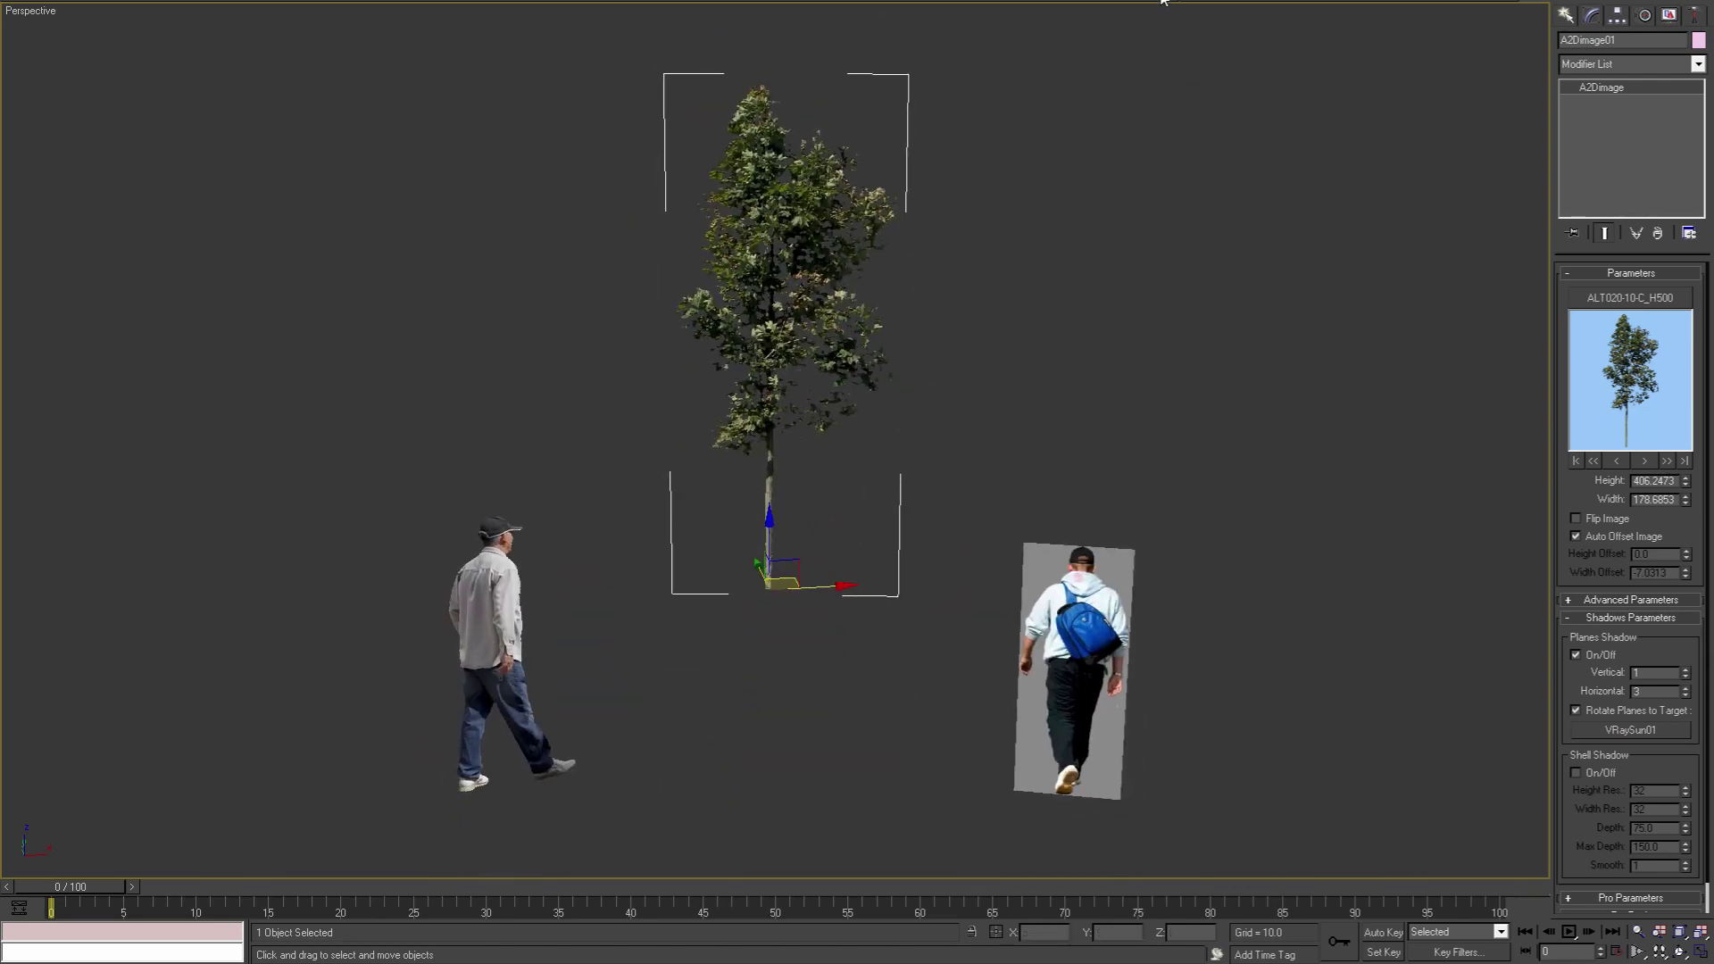
Step: Render the view to check the sun-facing shadow planes, then close the frame window
{"action": "key", "text": "shift+q"}
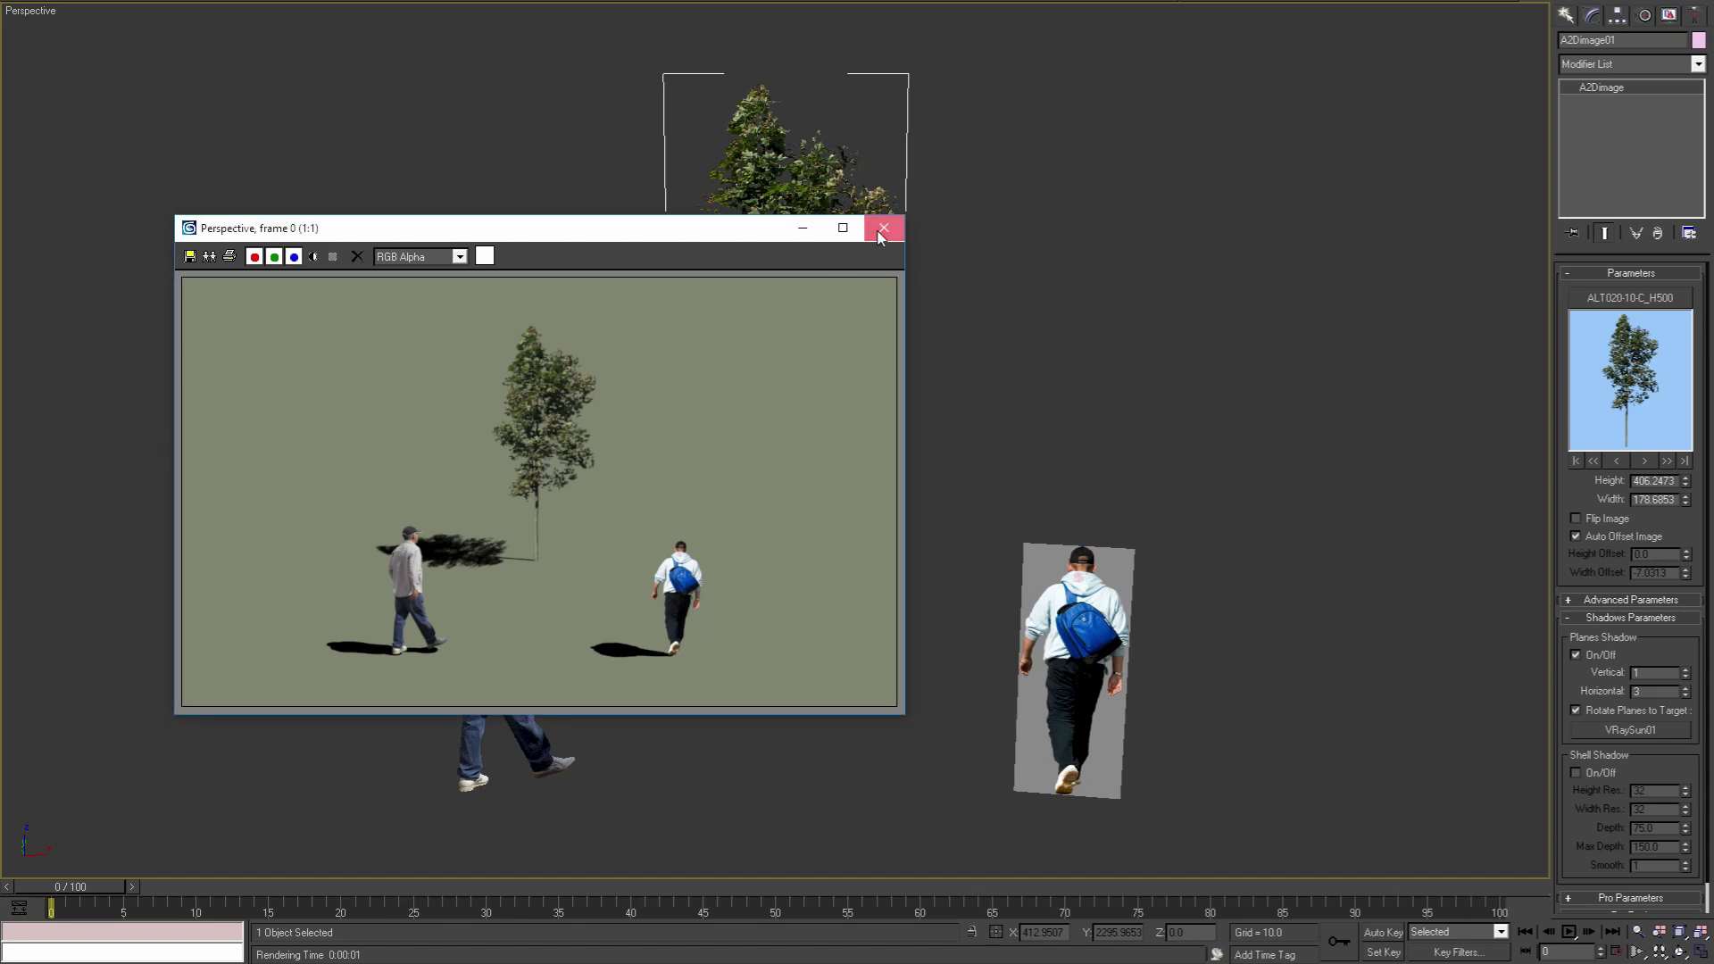
{"action": "left_click", "coordinate": [882, 231]}
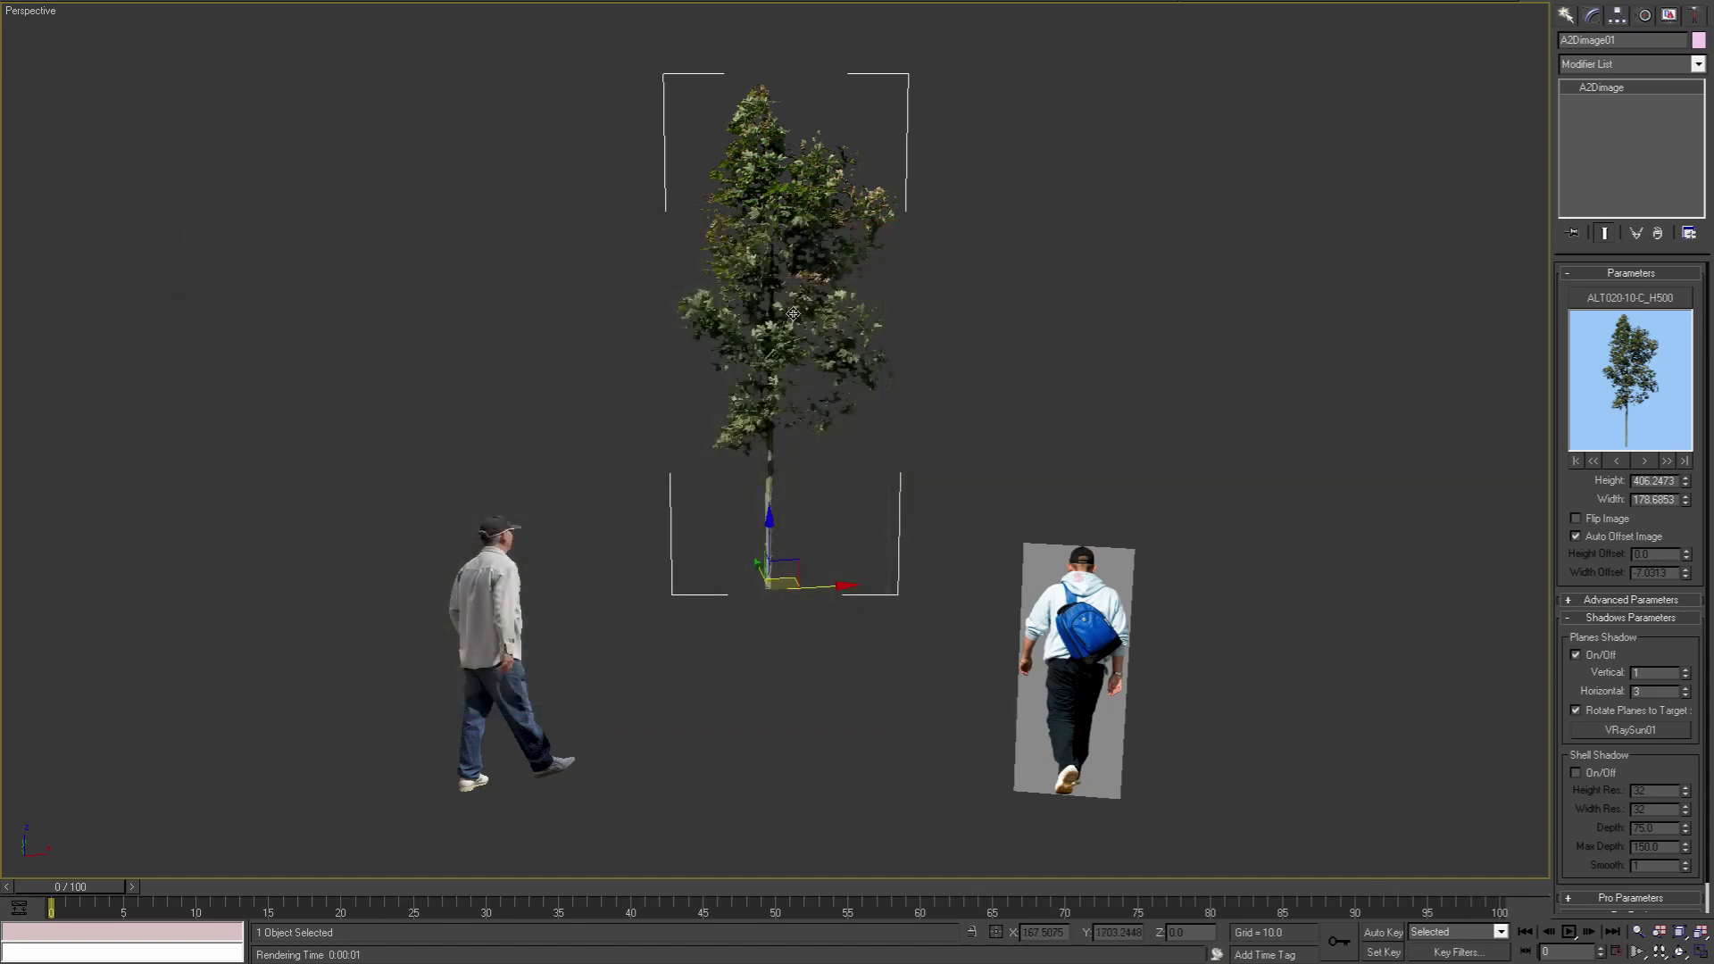
{"action": "middle_click_drag", "start_coordinate": [787, 314], "coordinate": [625, 569], "text": "alt"}
{"action": "scroll", "coordinate": [625, 570], "scroll_direction": "down", "scroll_amount": 3}
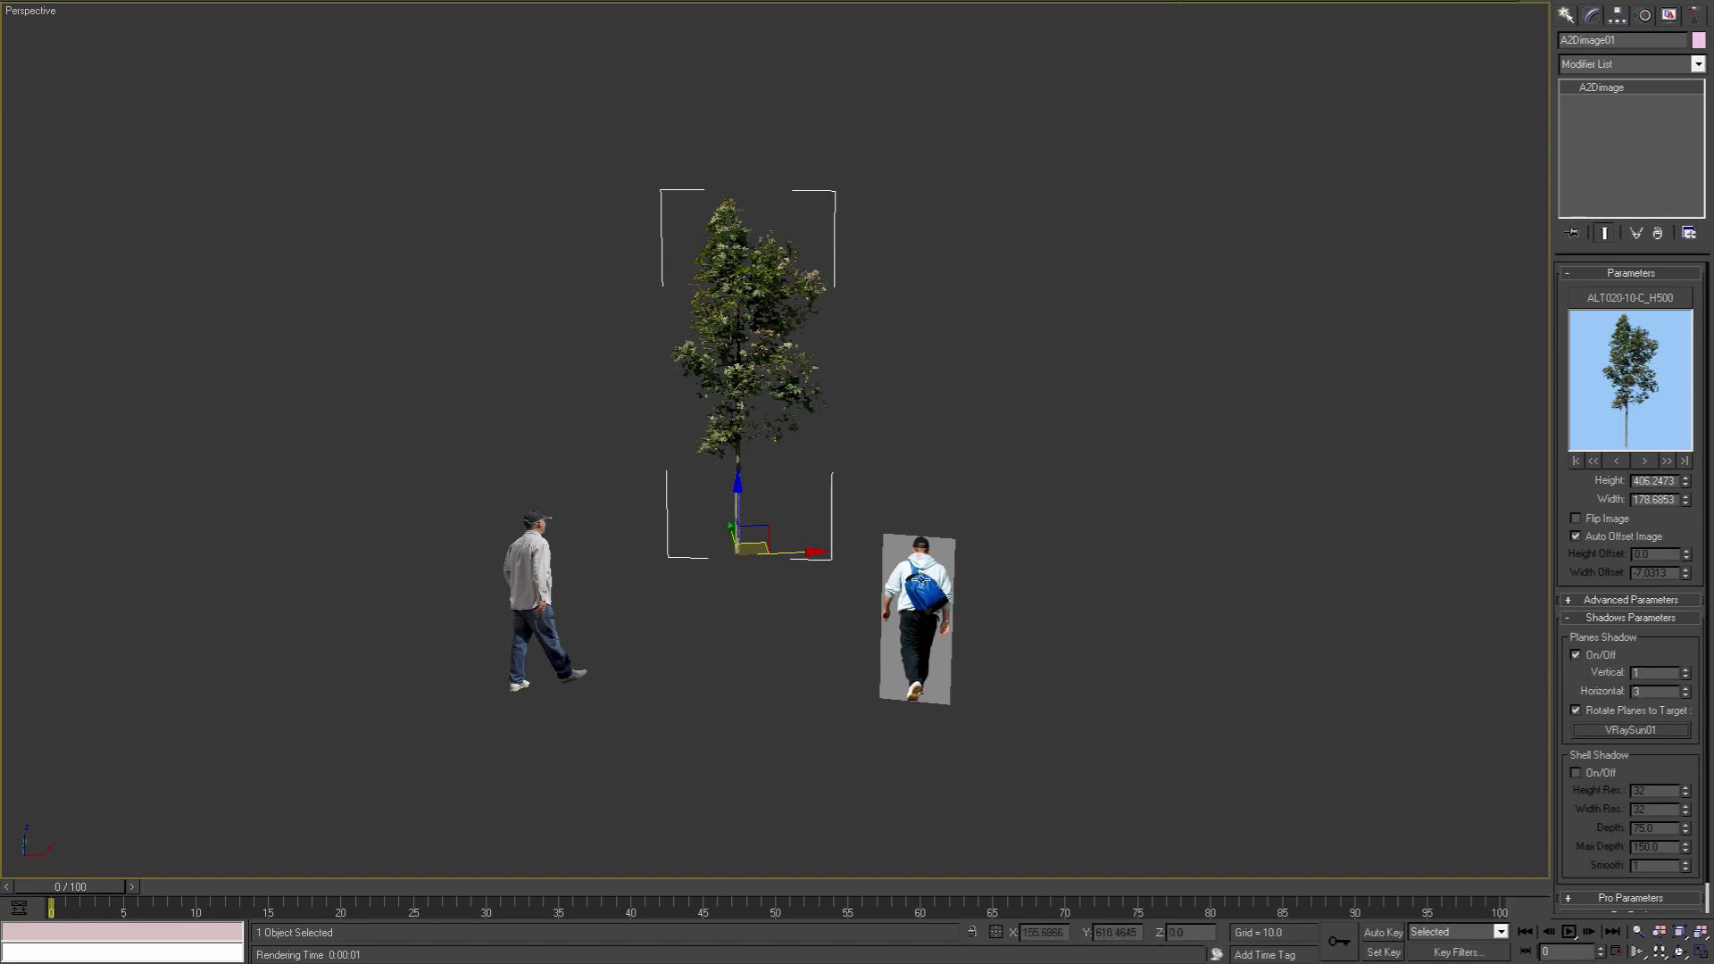
Step: Select the backpack man's image plane A2Dimage03 and expand its Pro Parameters
{"action": "left_click", "coordinate": [928, 581]}
{"action": "scroll", "coordinate": [1589, 803], "scroll_direction": "down", "scroll_amount": 2}
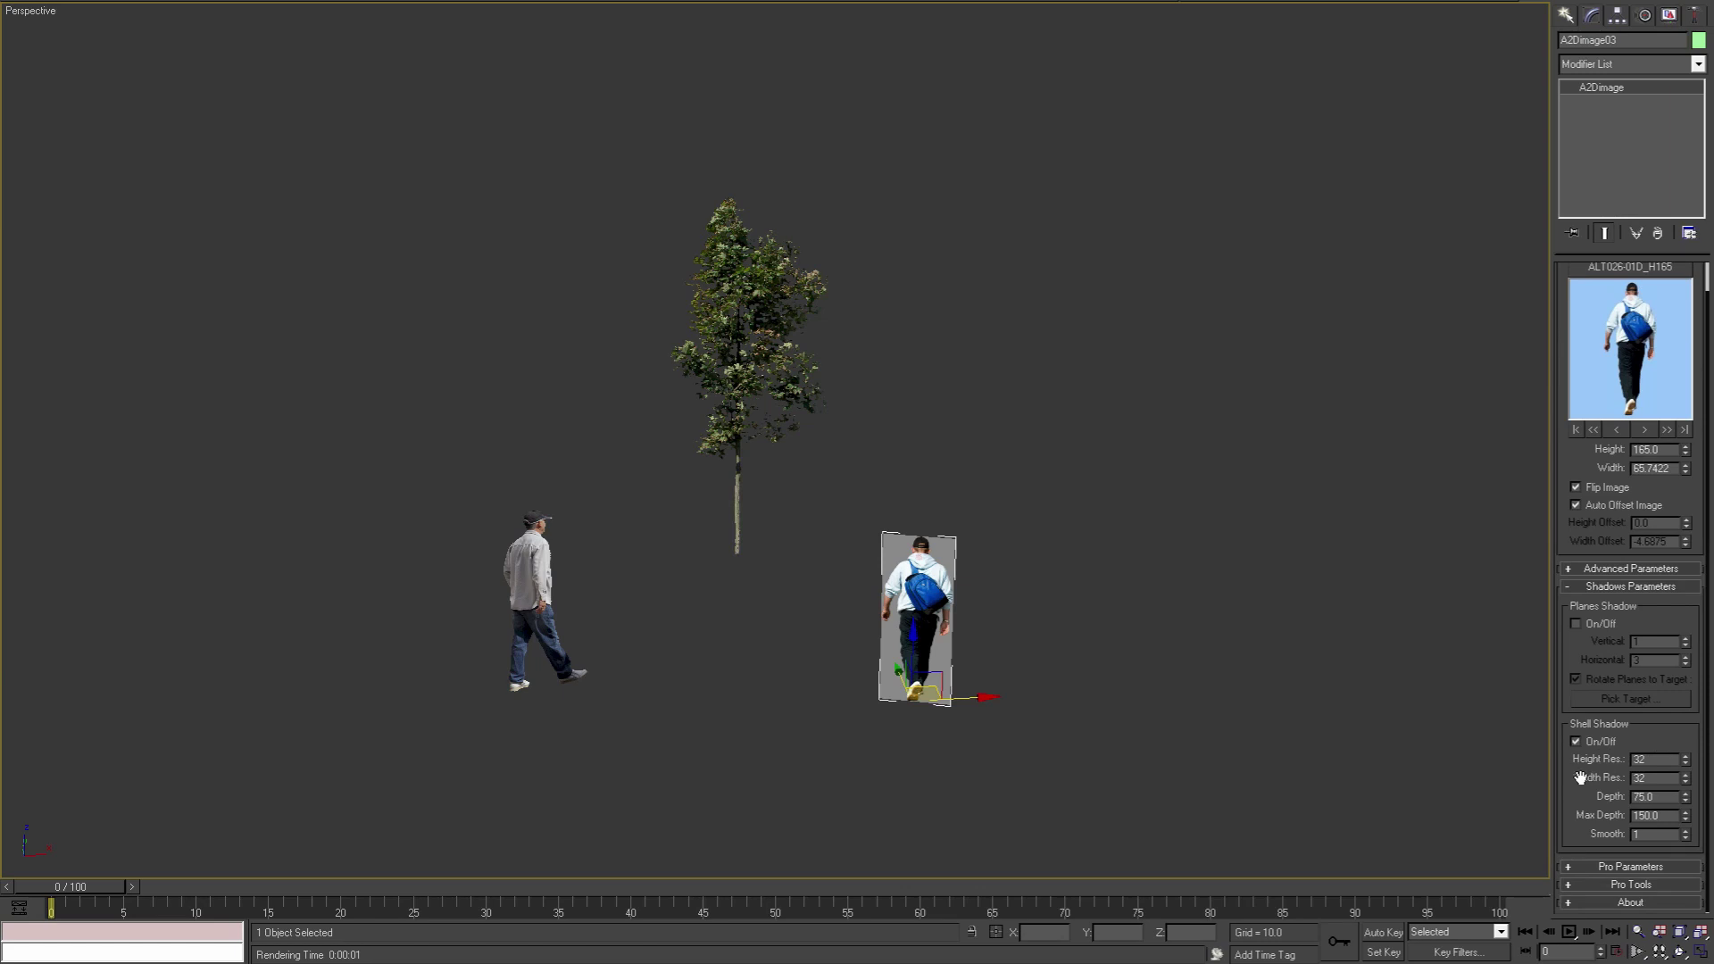
{"action": "left_click", "coordinate": [1642, 760]}
{"action": "middle_click_drag", "start_coordinate": [1529, 789], "coordinate": [1532, 765]}
{"action": "left_click", "coordinate": [1635, 587]}
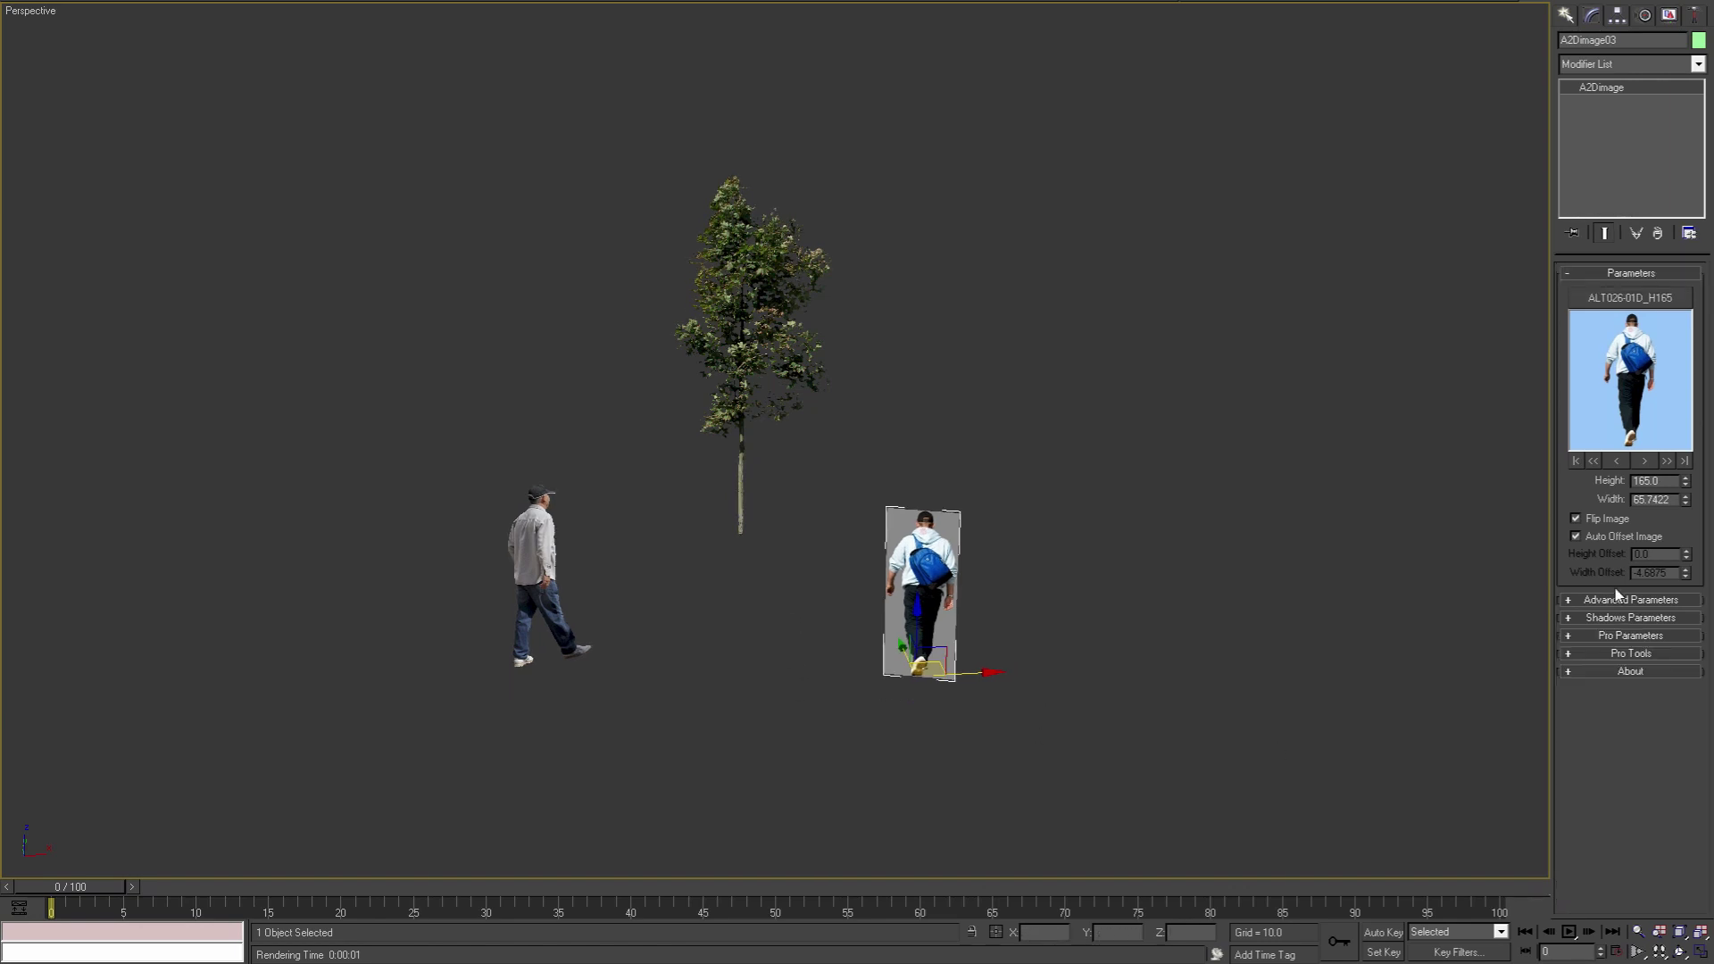
{"action": "left_click", "coordinate": [1602, 635]}
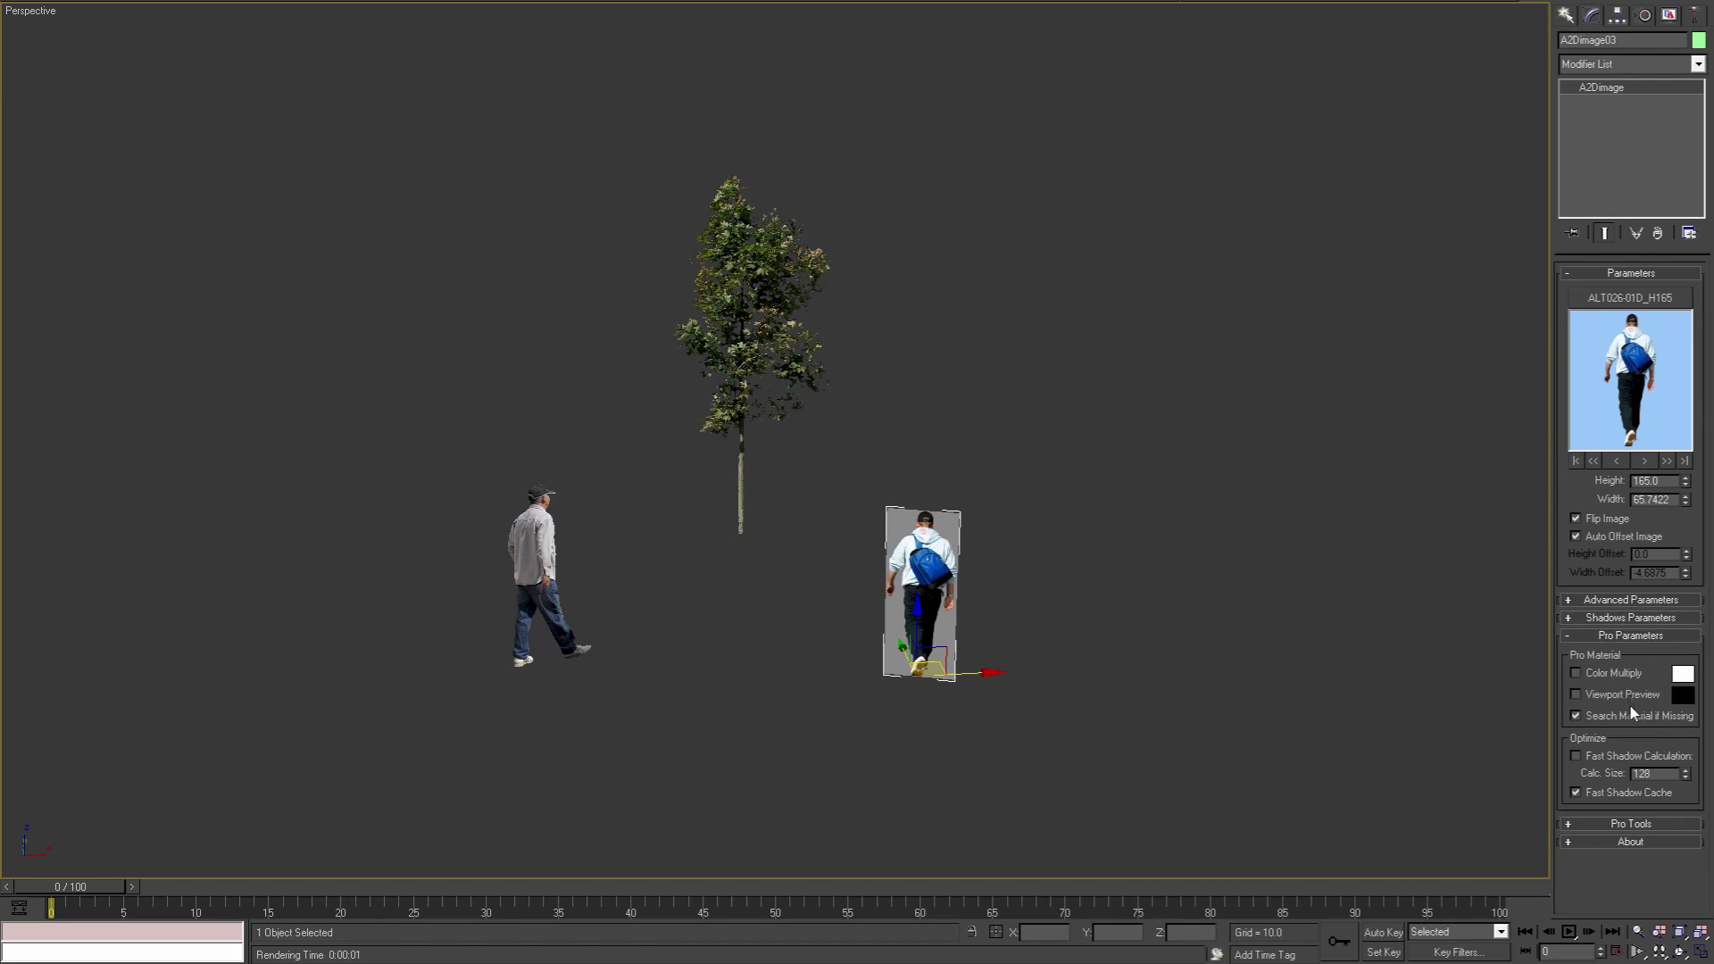
{"action": "scroll", "coordinate": [1449, 671], "scroll_direction": "up", "scroll_amount": 4}
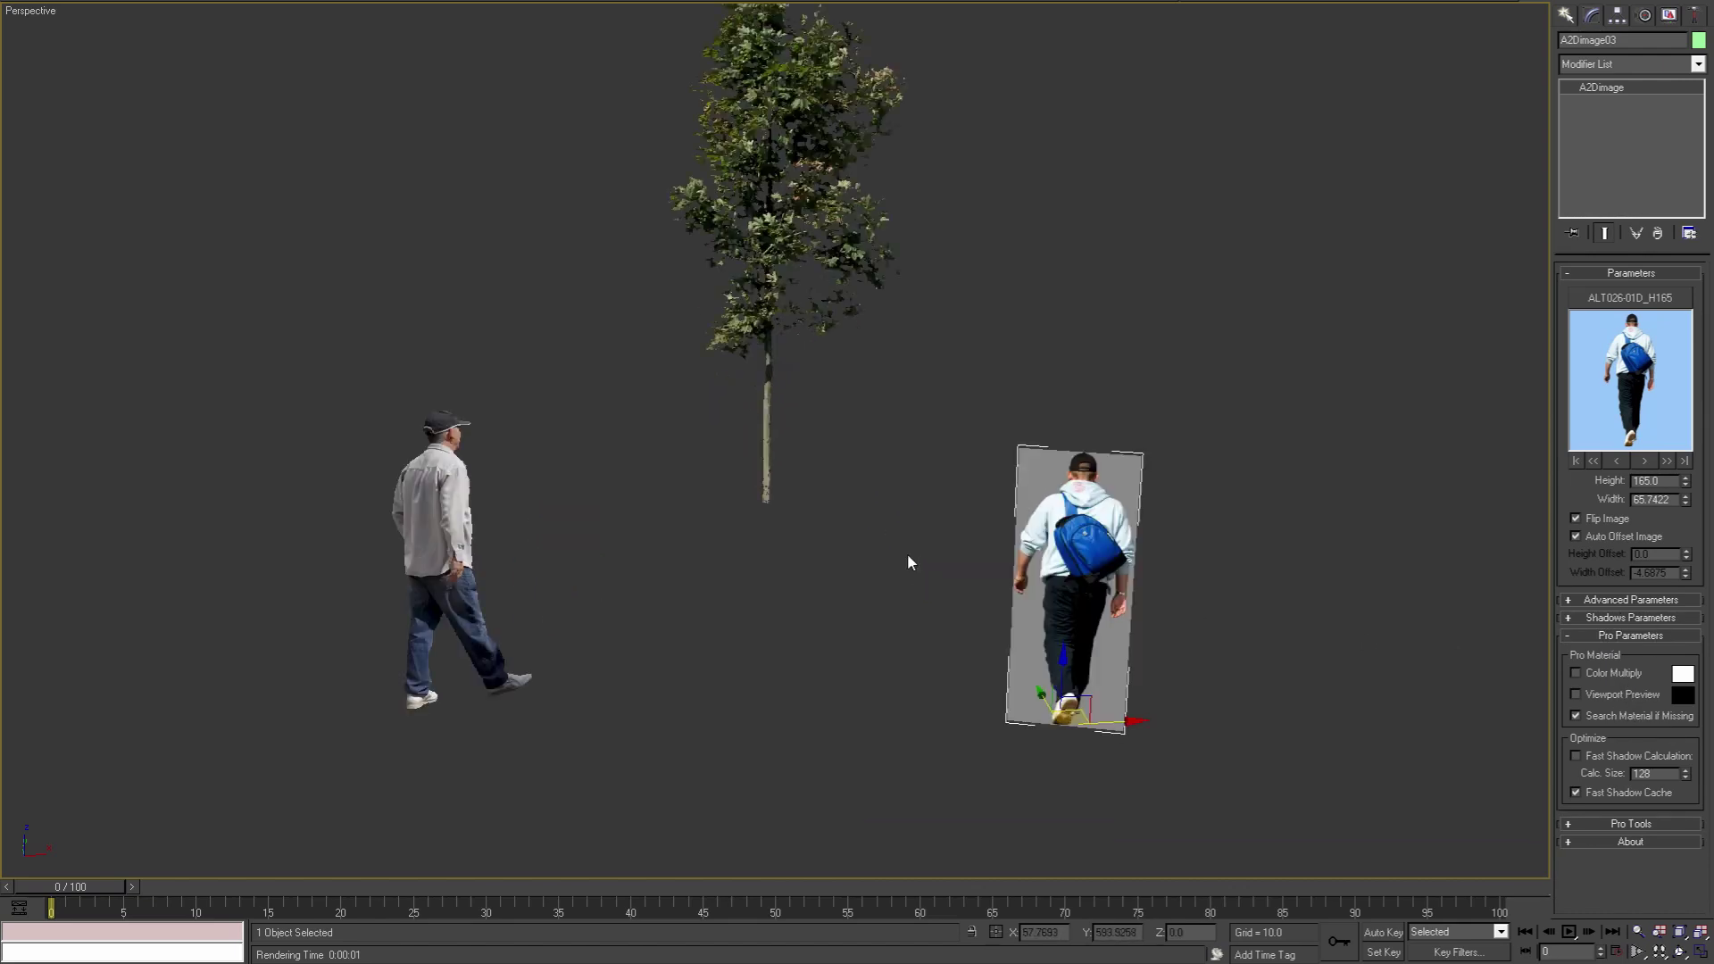
Step: Enable Color Multiply with a light teal tint and render the scene
{"action": "left_click", "coordinate": [1603, 672]}
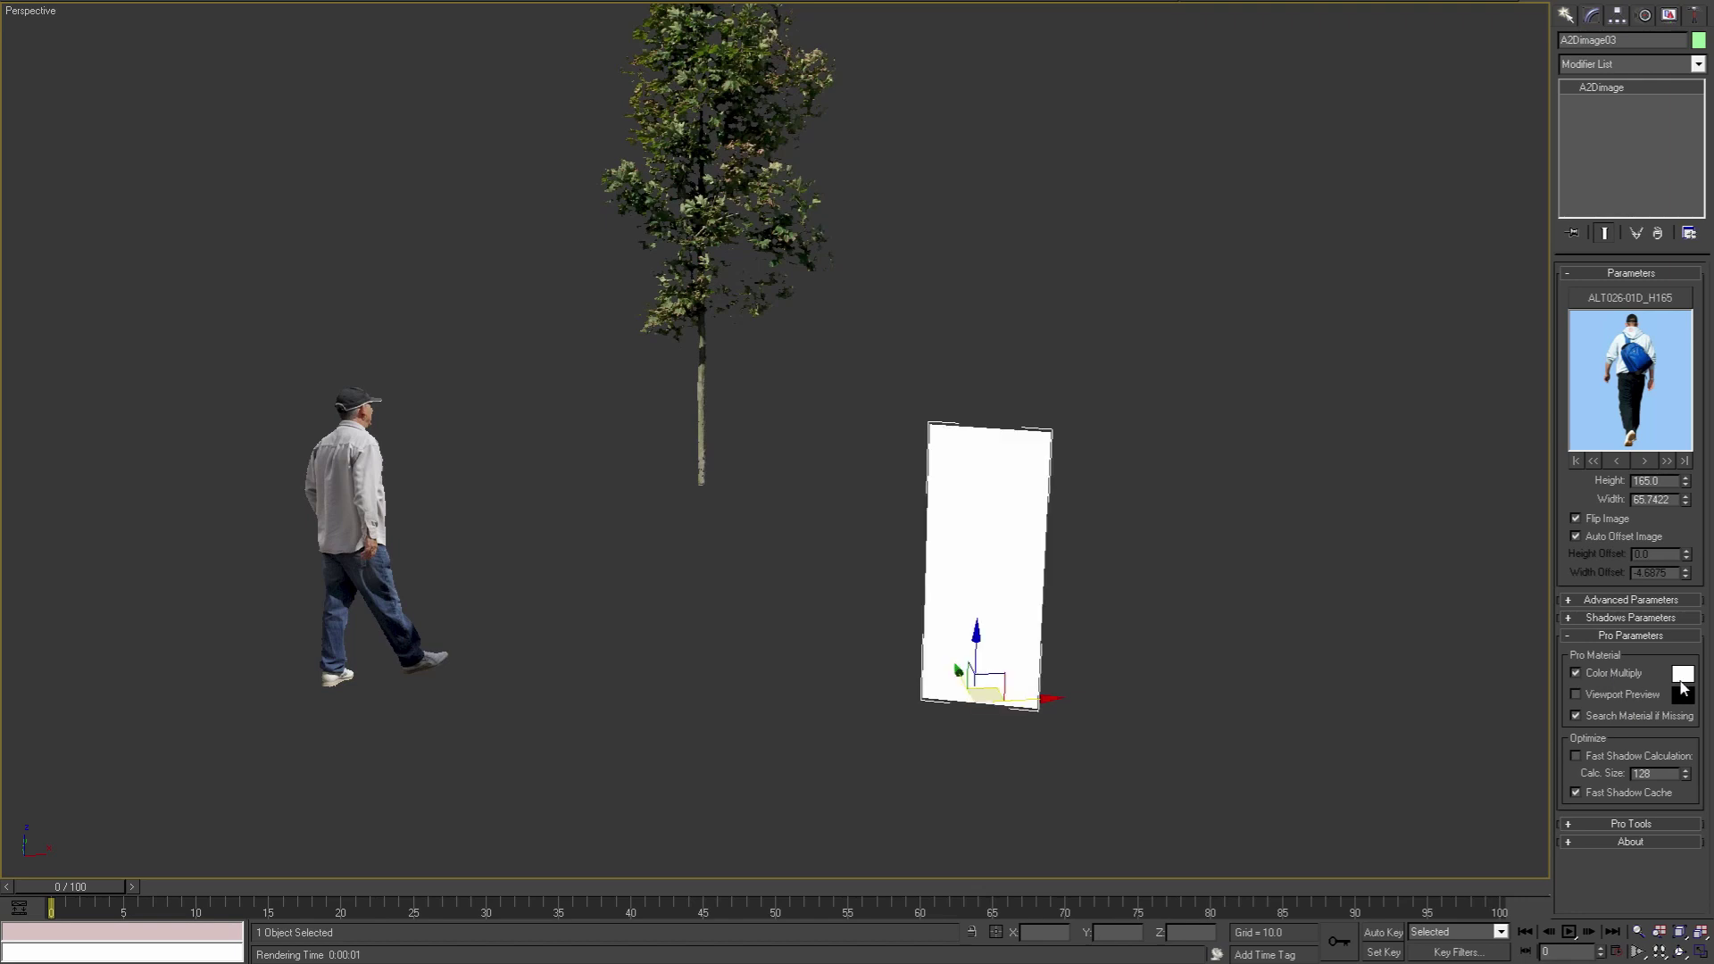
{"action": "left_click", "coordinate": [1682, 676]}
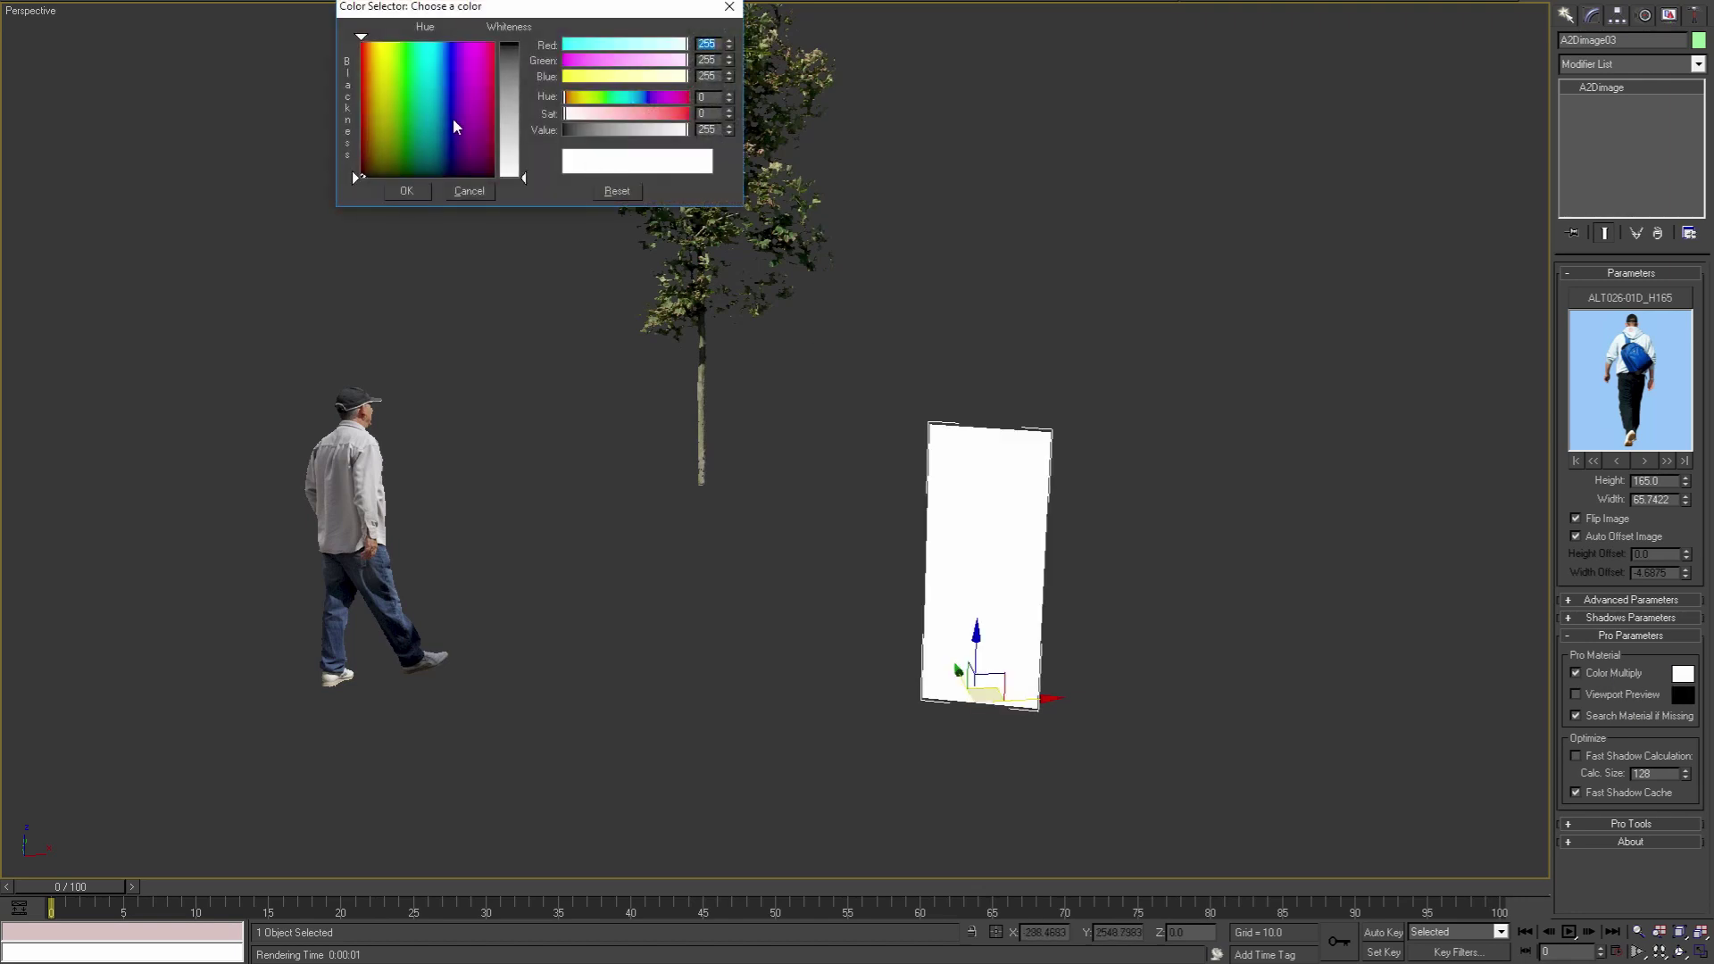
{"action": "left_click", "coordinate": [426, 91]}
{"action": "left_click", "coordinate": [509, 91]}
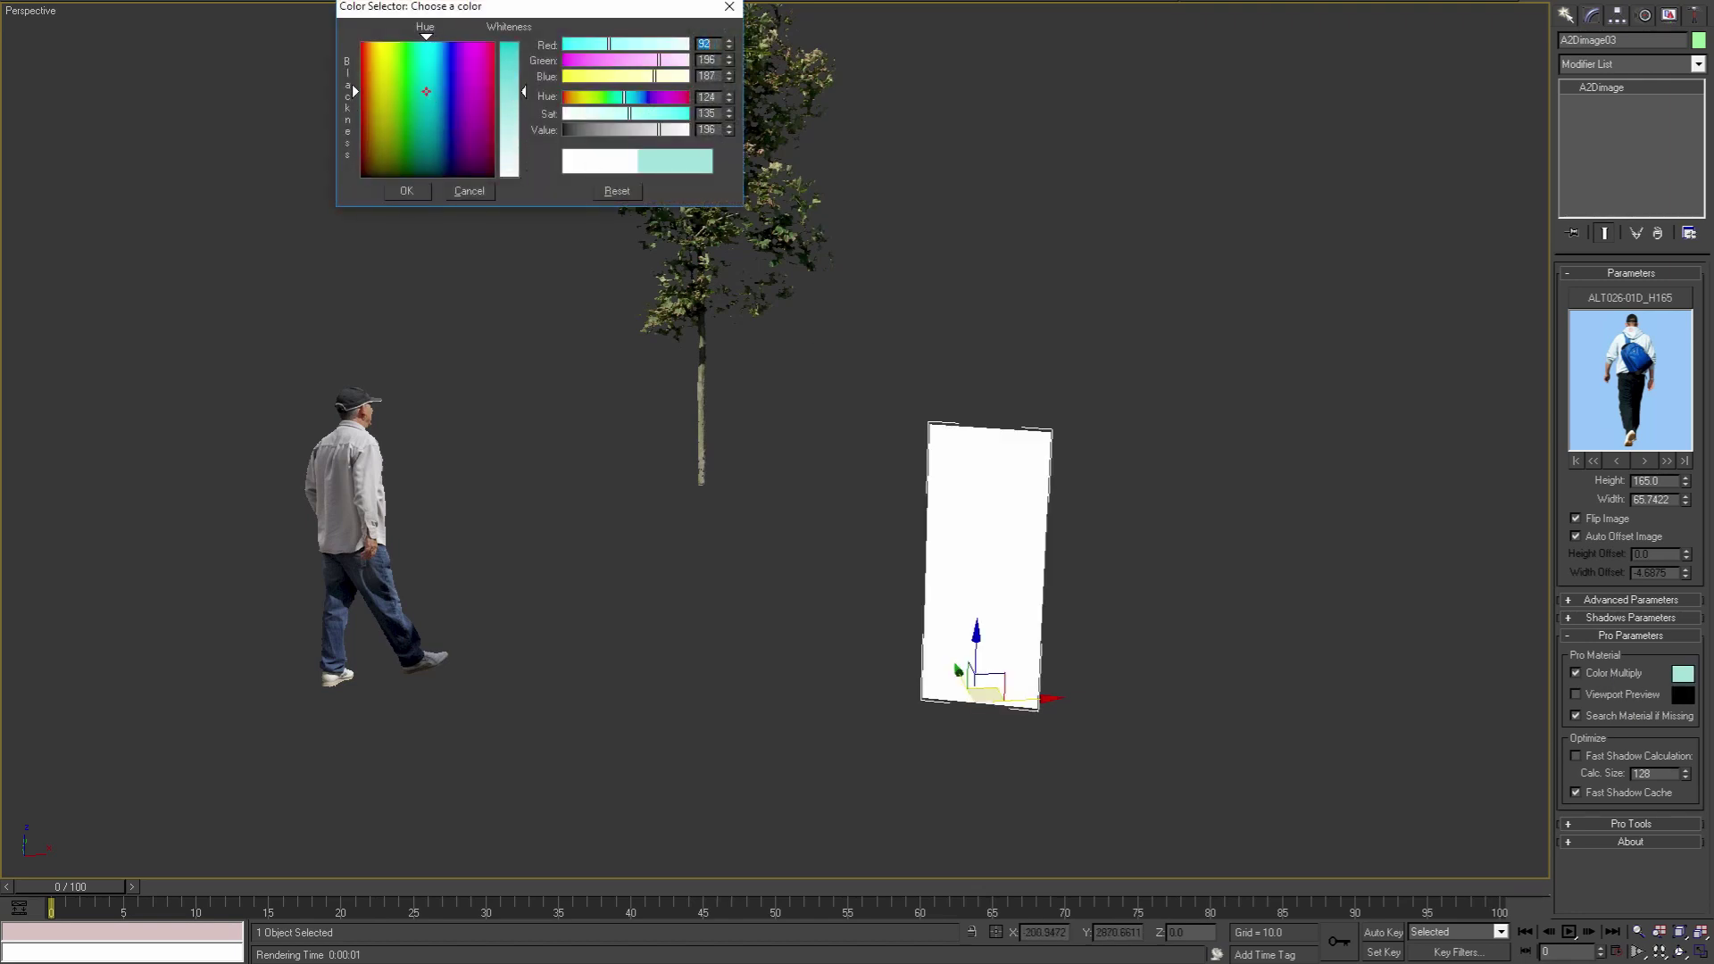
{"action": "left_click", "coordinate": [407, 191]}
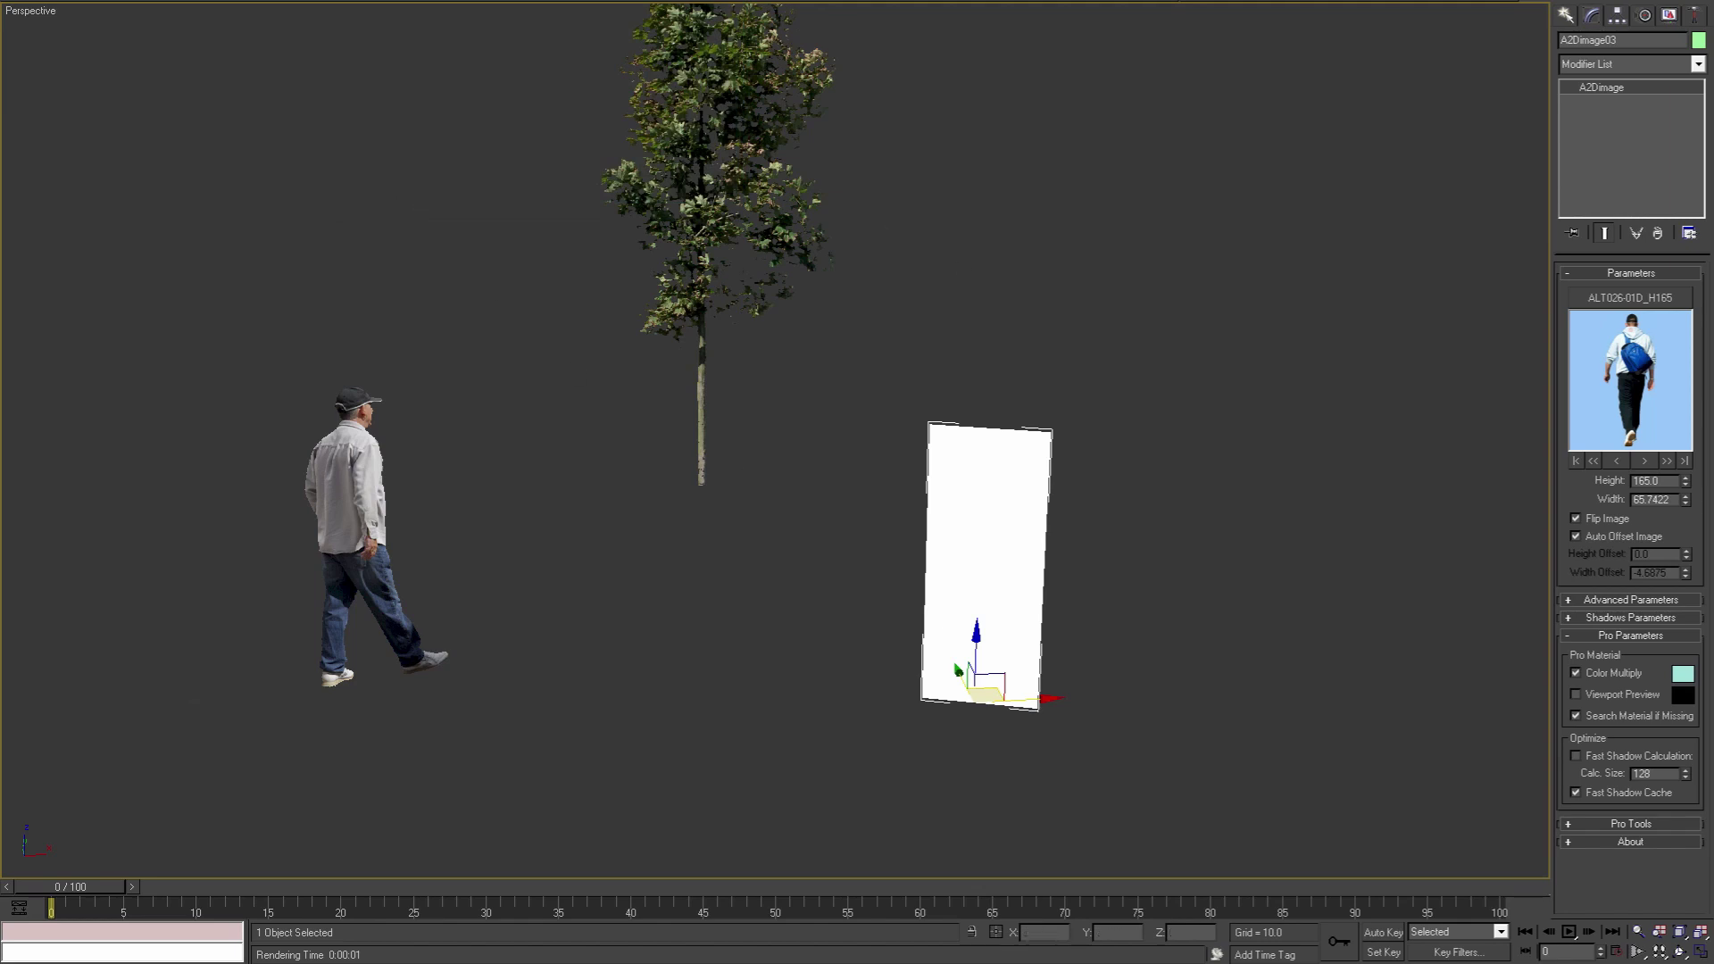
{"action": "key", "text": "shift+q"}
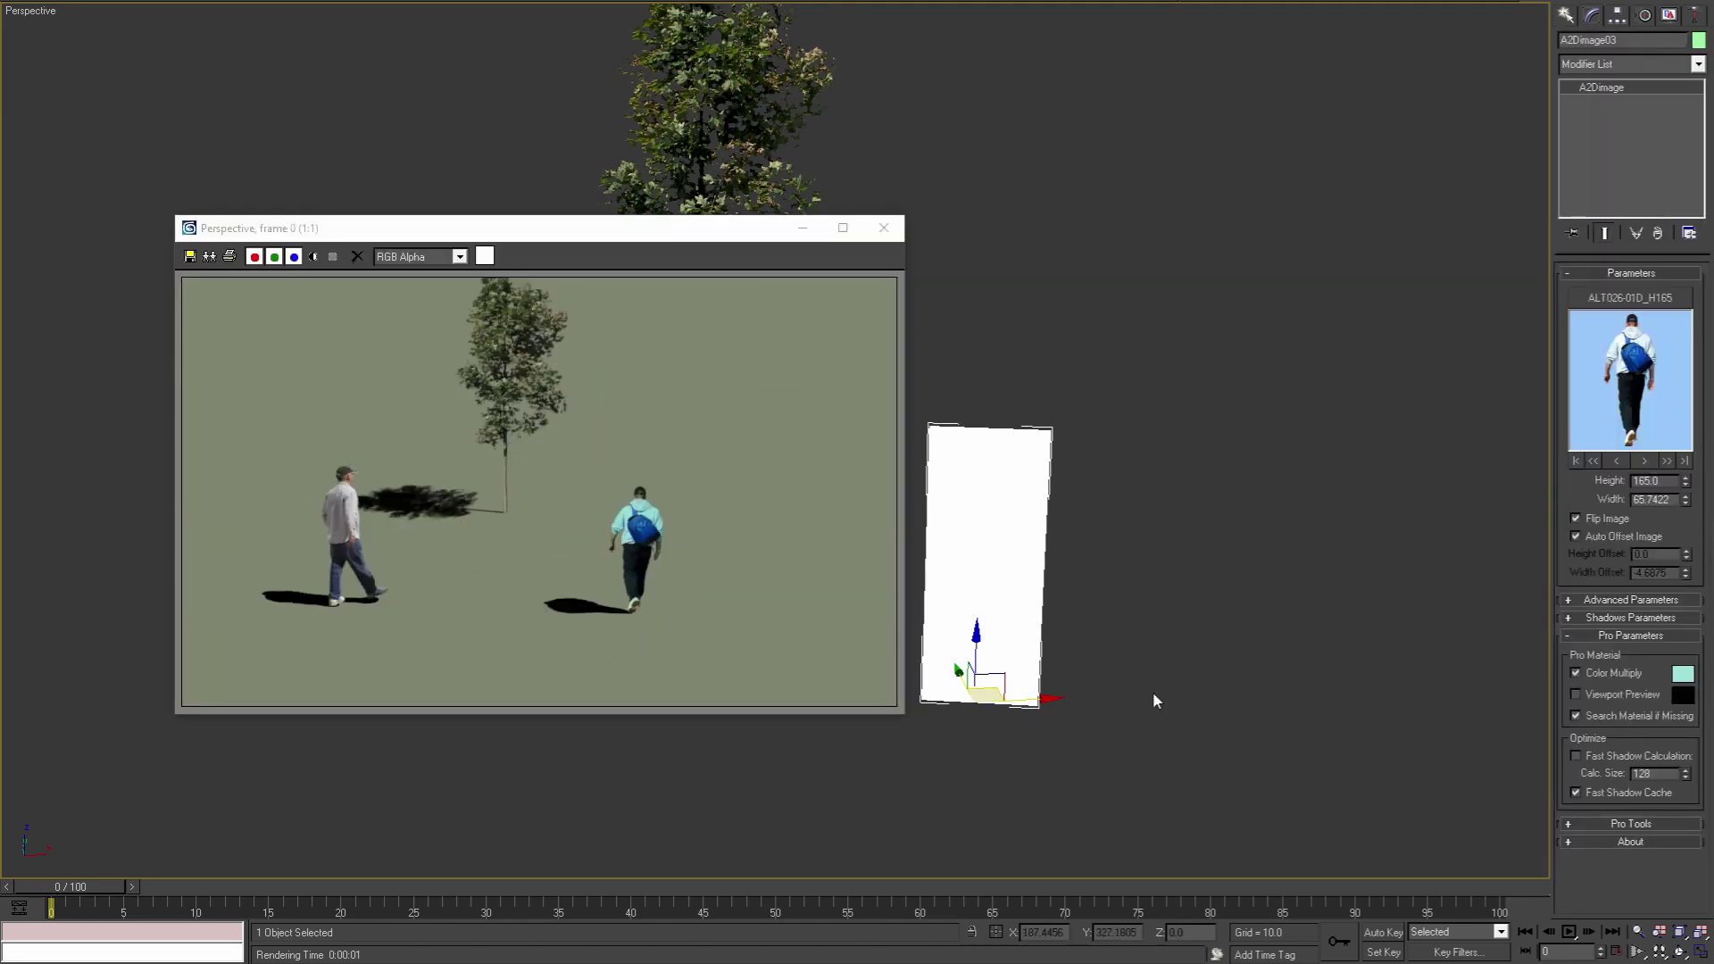
Step: Turn on Viewport Preview for the backpack man and close the render window
{"action": "left_click", "coordinate": [1577, 698]}
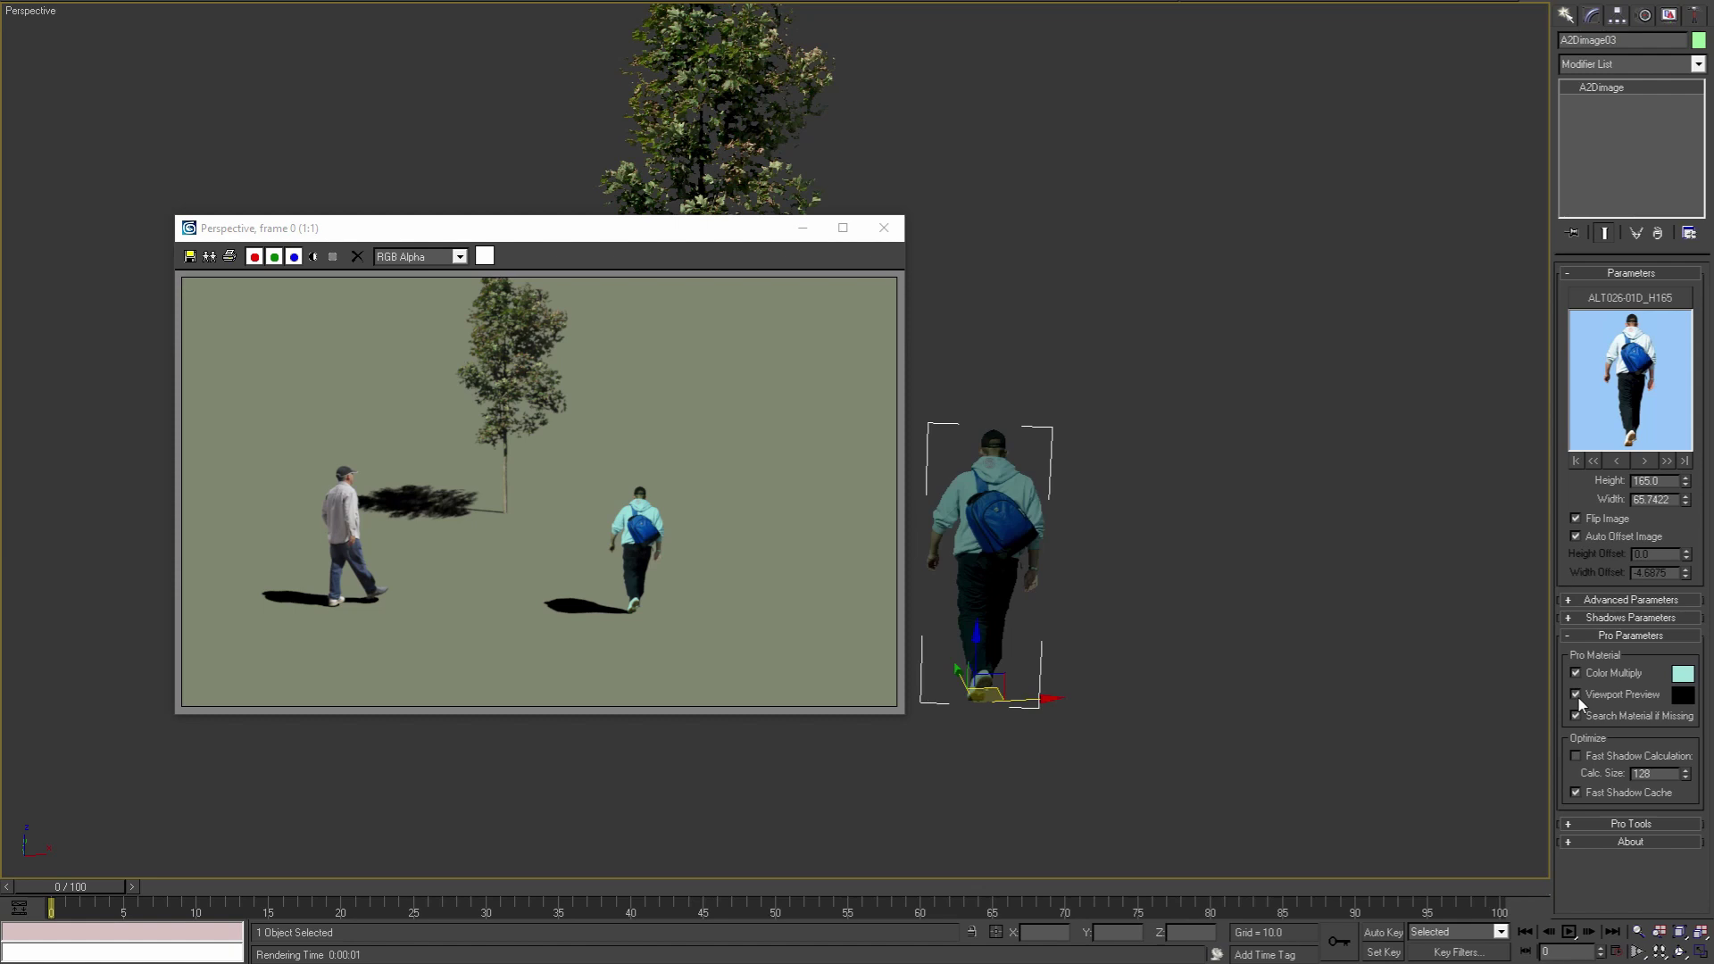
{"action": "middle_click_drag", "start_coordinate": [920, 598], "coordinate": [941, 590]}
{"action": "left_click", "coordinate": [881, 227]}
{"action": "middle_click_drag", "start_coordinate": [1089, 428], "coordinate": [979, 455]}
{"action": "middle_click_drag", "start_coordinate": [944, 562], "coordinate": [982, 563], "text": "alt"}
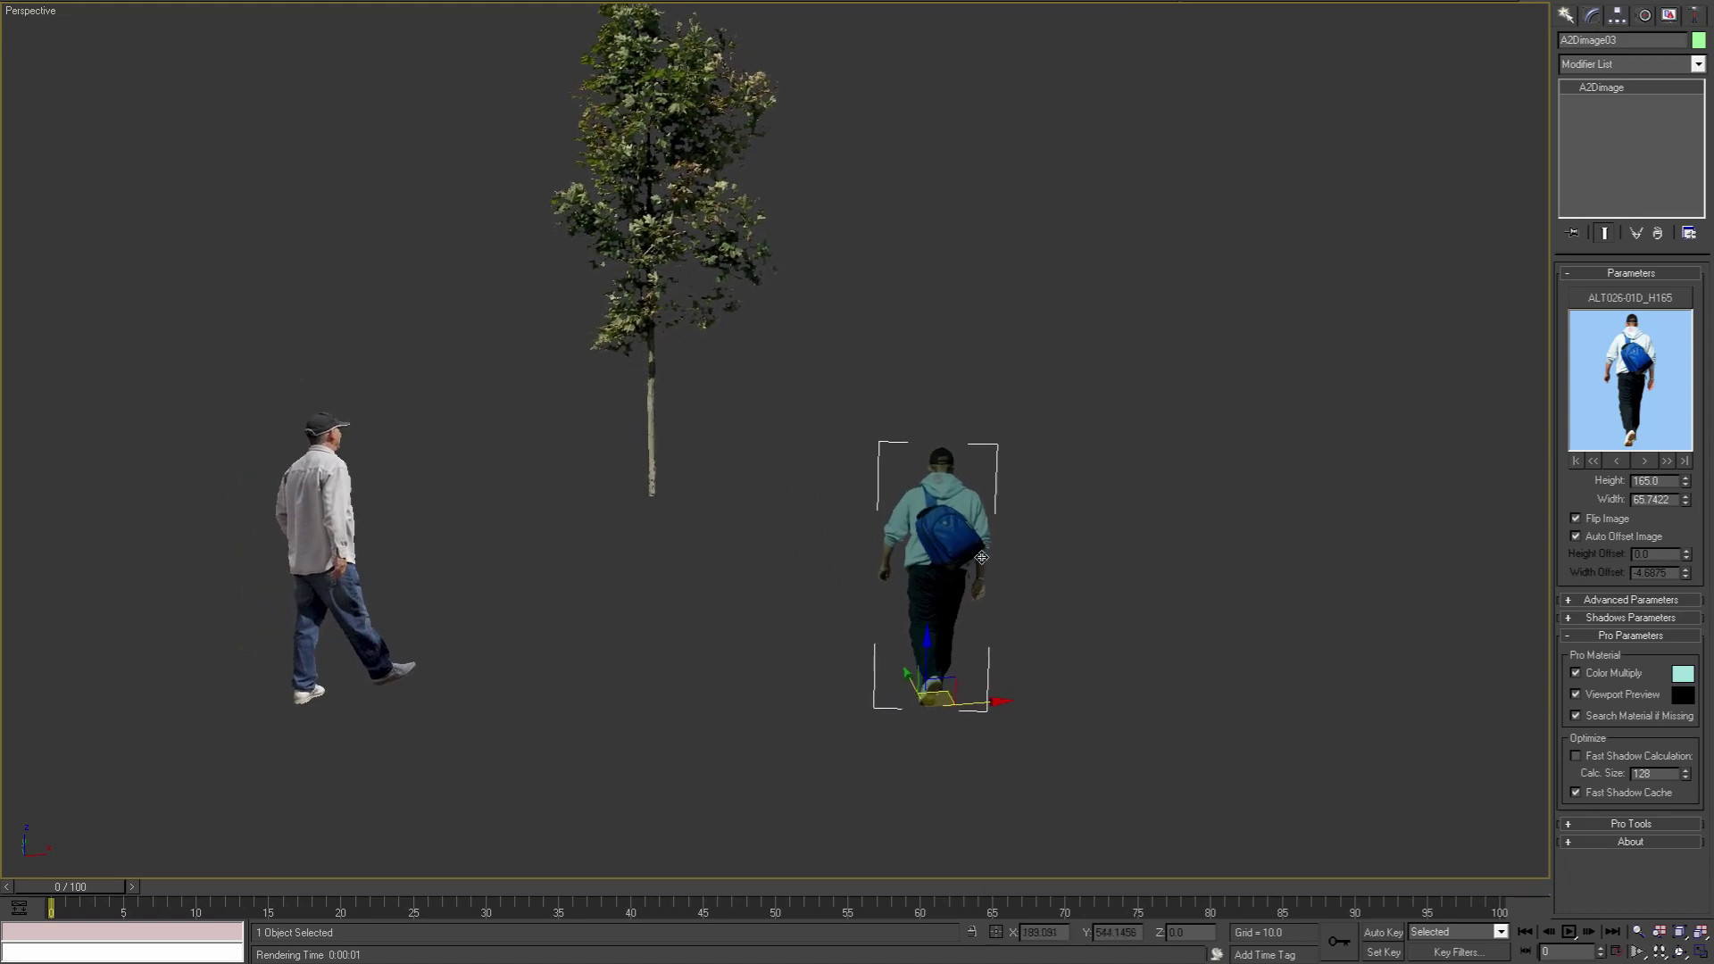
{"action": "left_click", "coordinate": [1600, 601]}
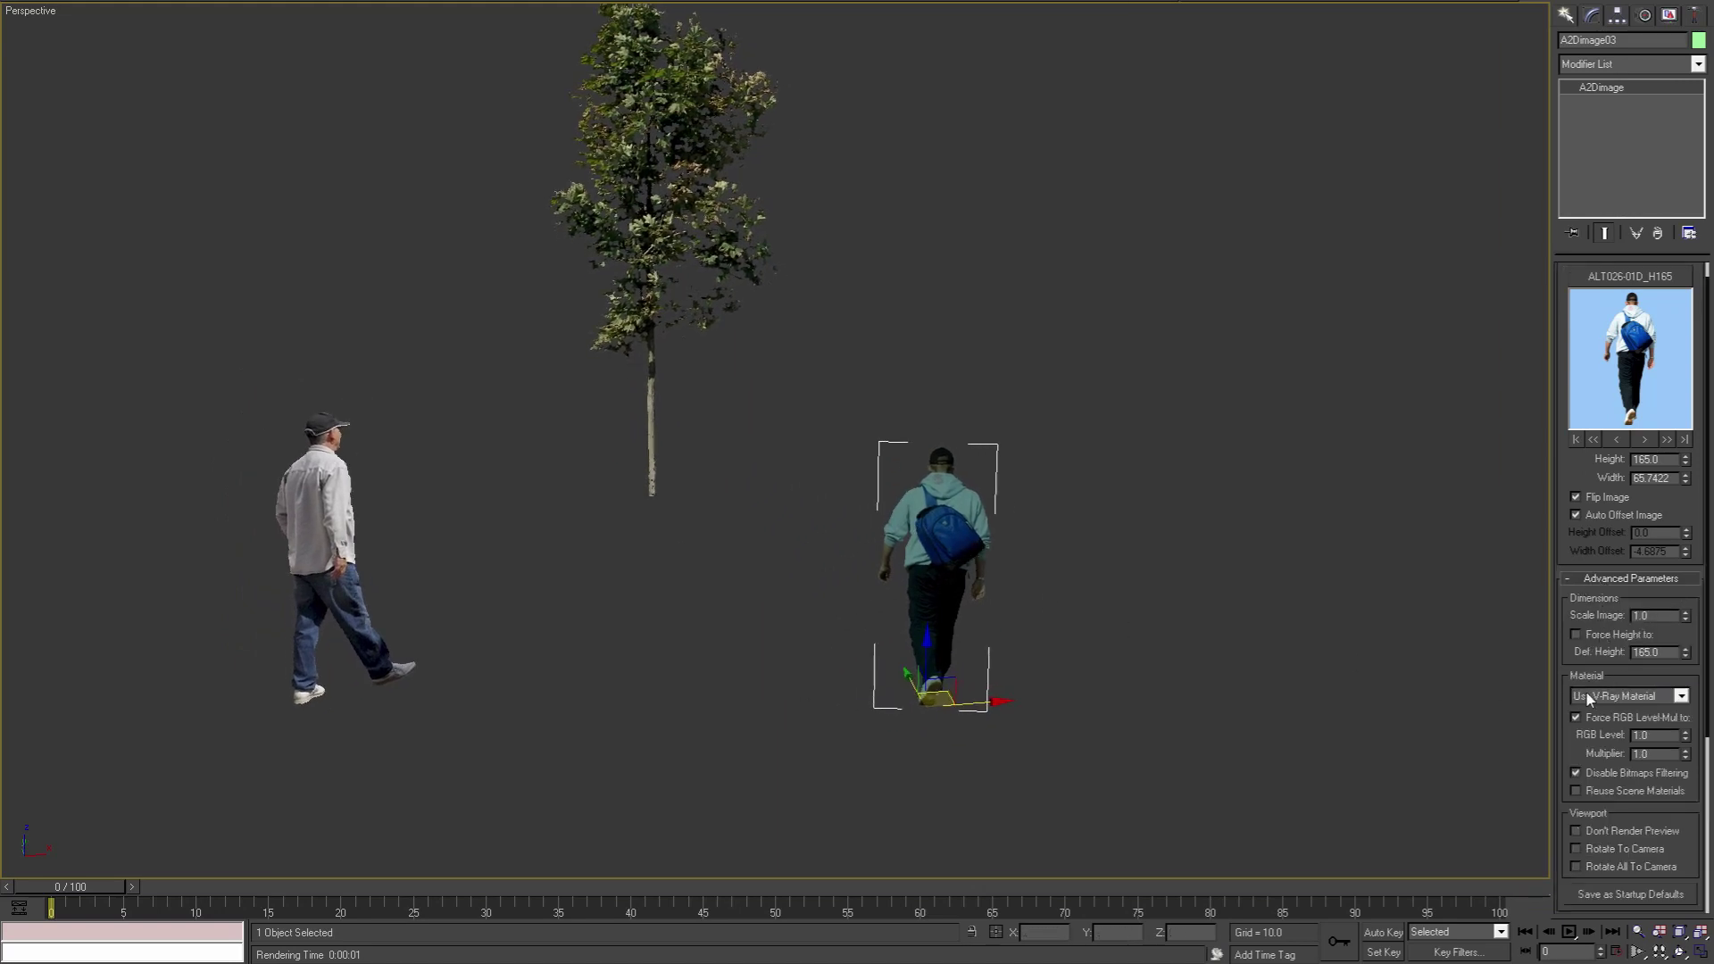
{"action": "left_click", "coordinate": [1601, 581]}
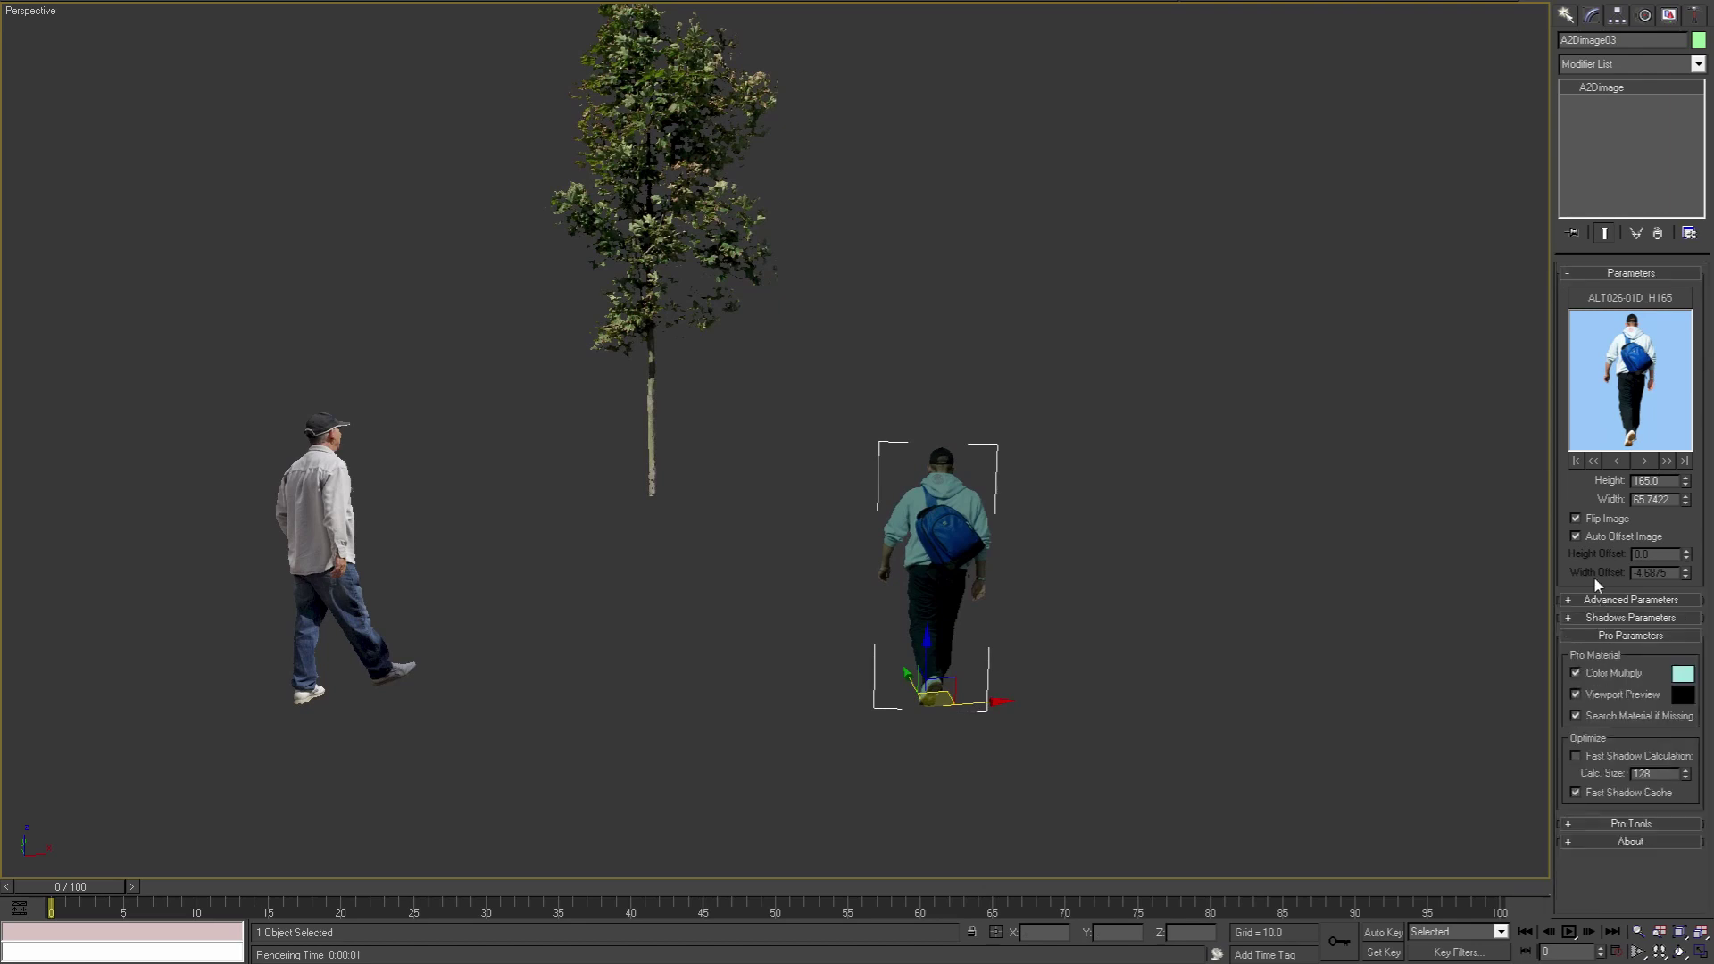
{"action": "middle_click_drag", "start_coordinate": [1087, 648], "coordinate": [1442, 685]}
Step: Set the Viewport Preview colour to white
{"action": "left_click", "coordinate": [1682, 694]}
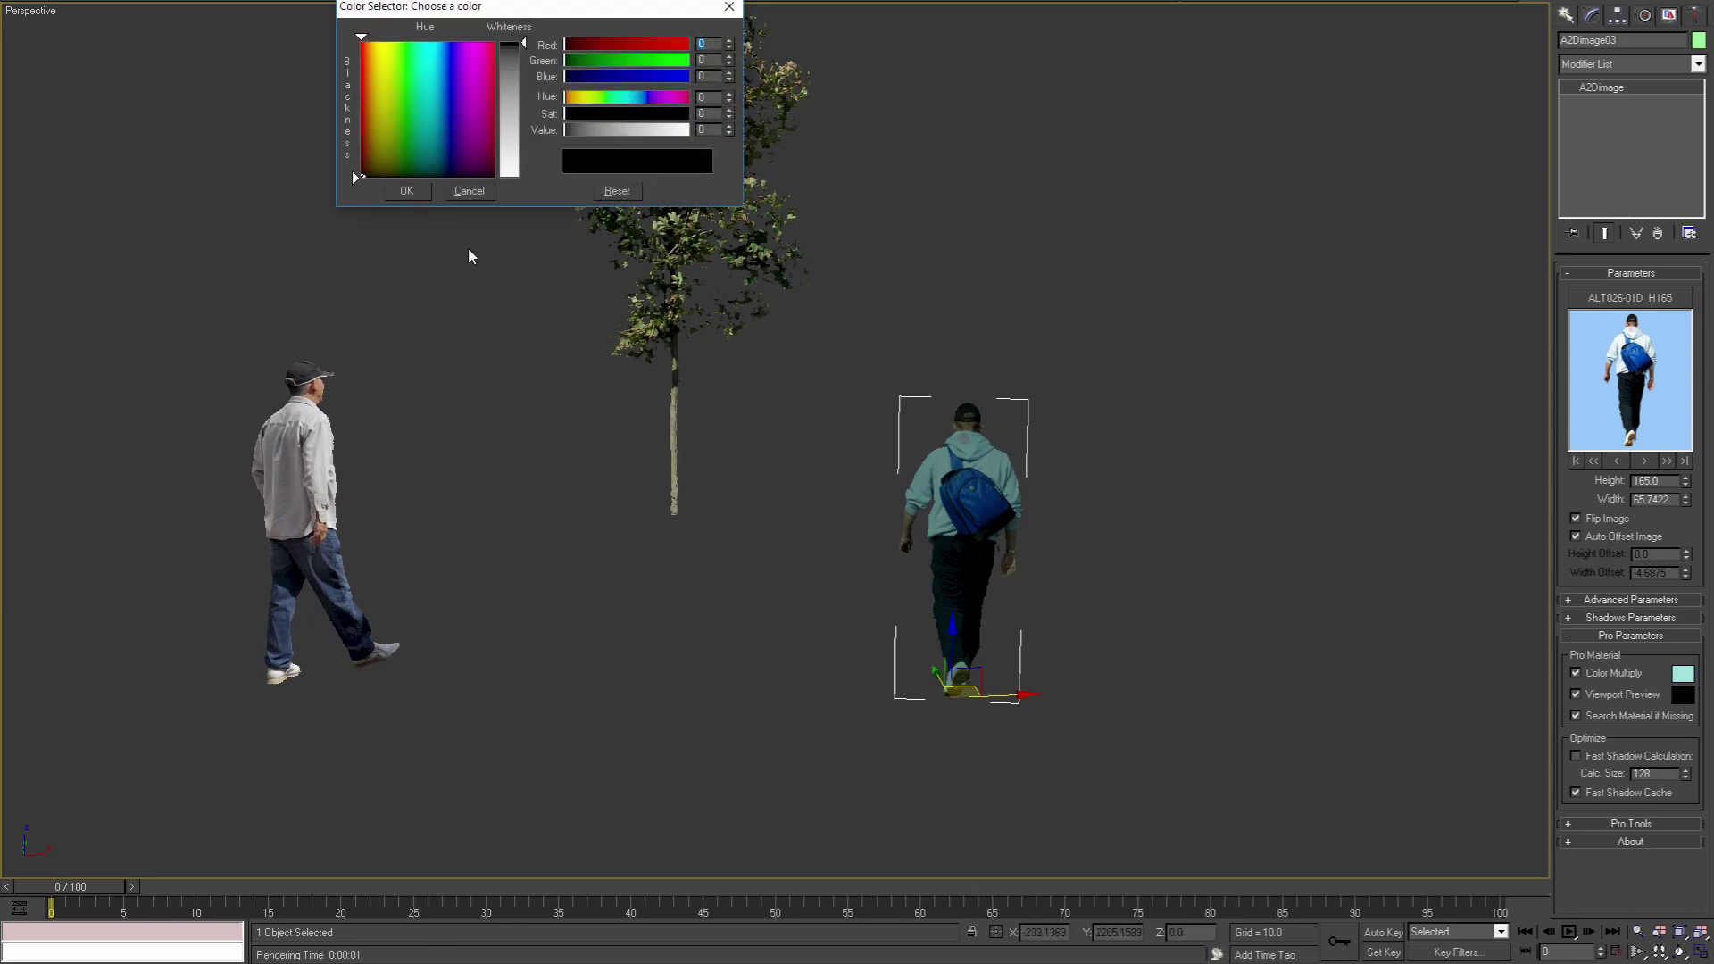
{"action": "left_click_drag", "start_coordinate": [507, 91], "coordinate": [500, 178]}
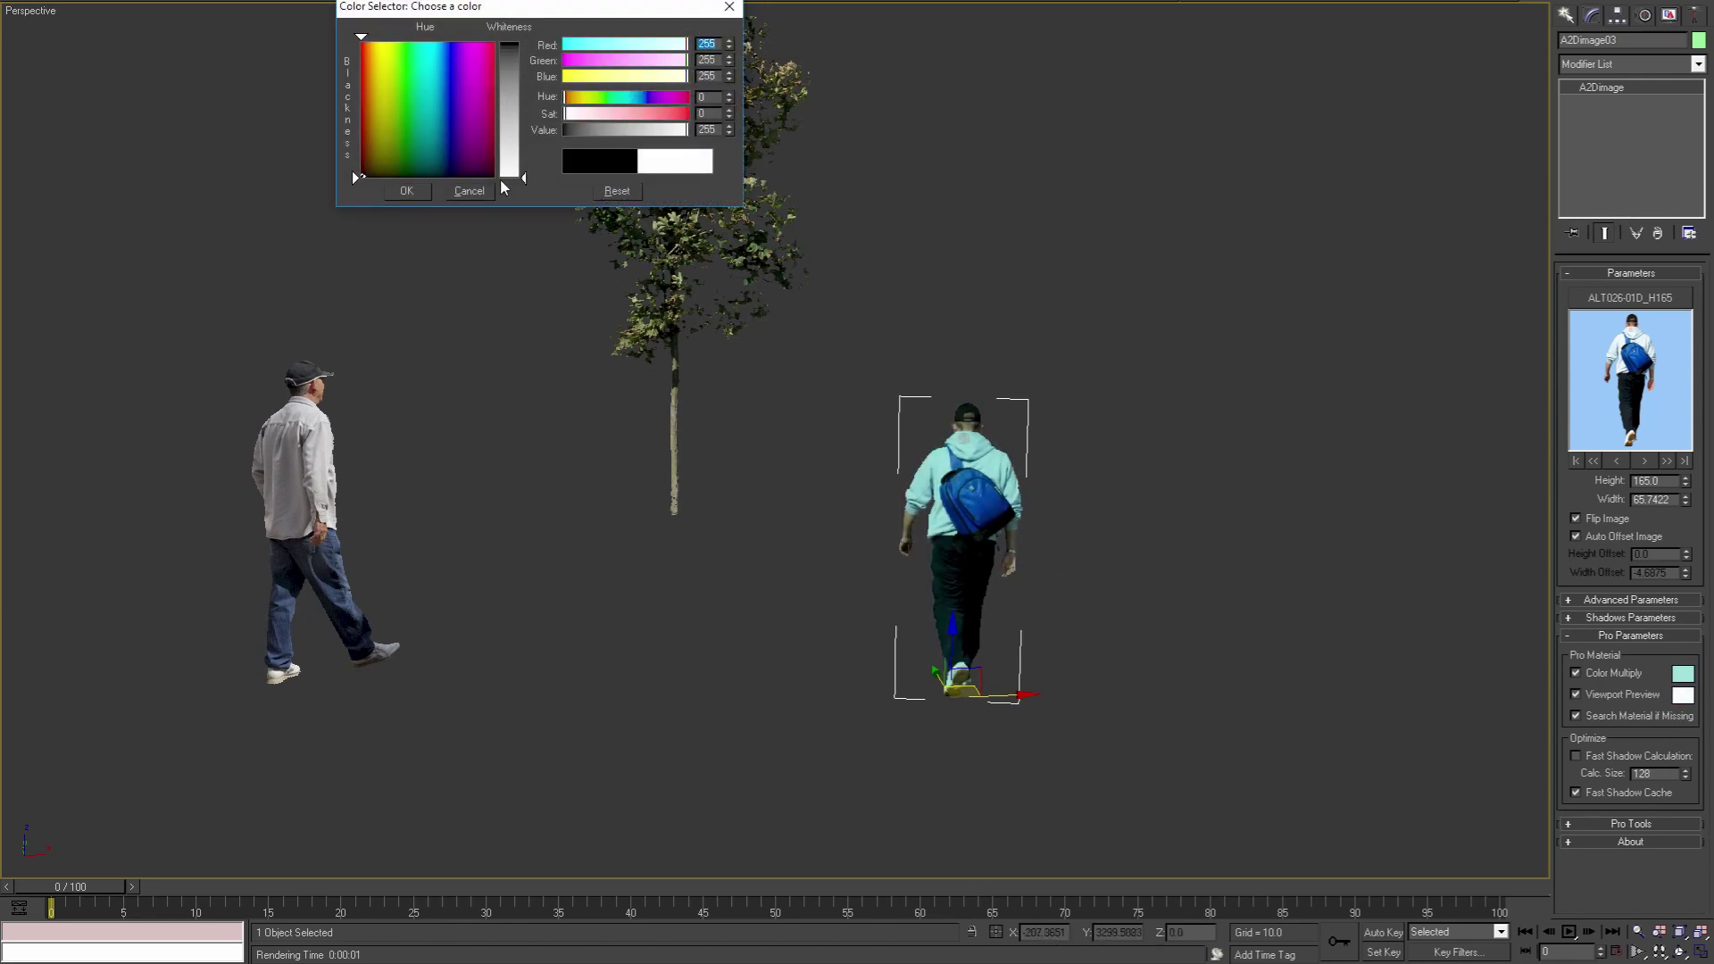
{"action": "left_click", "coordinate": [406, 191]}
{"action": "middle_click_drag", "start_coordinate": [768, 413], "coordinate": [817, 496]}
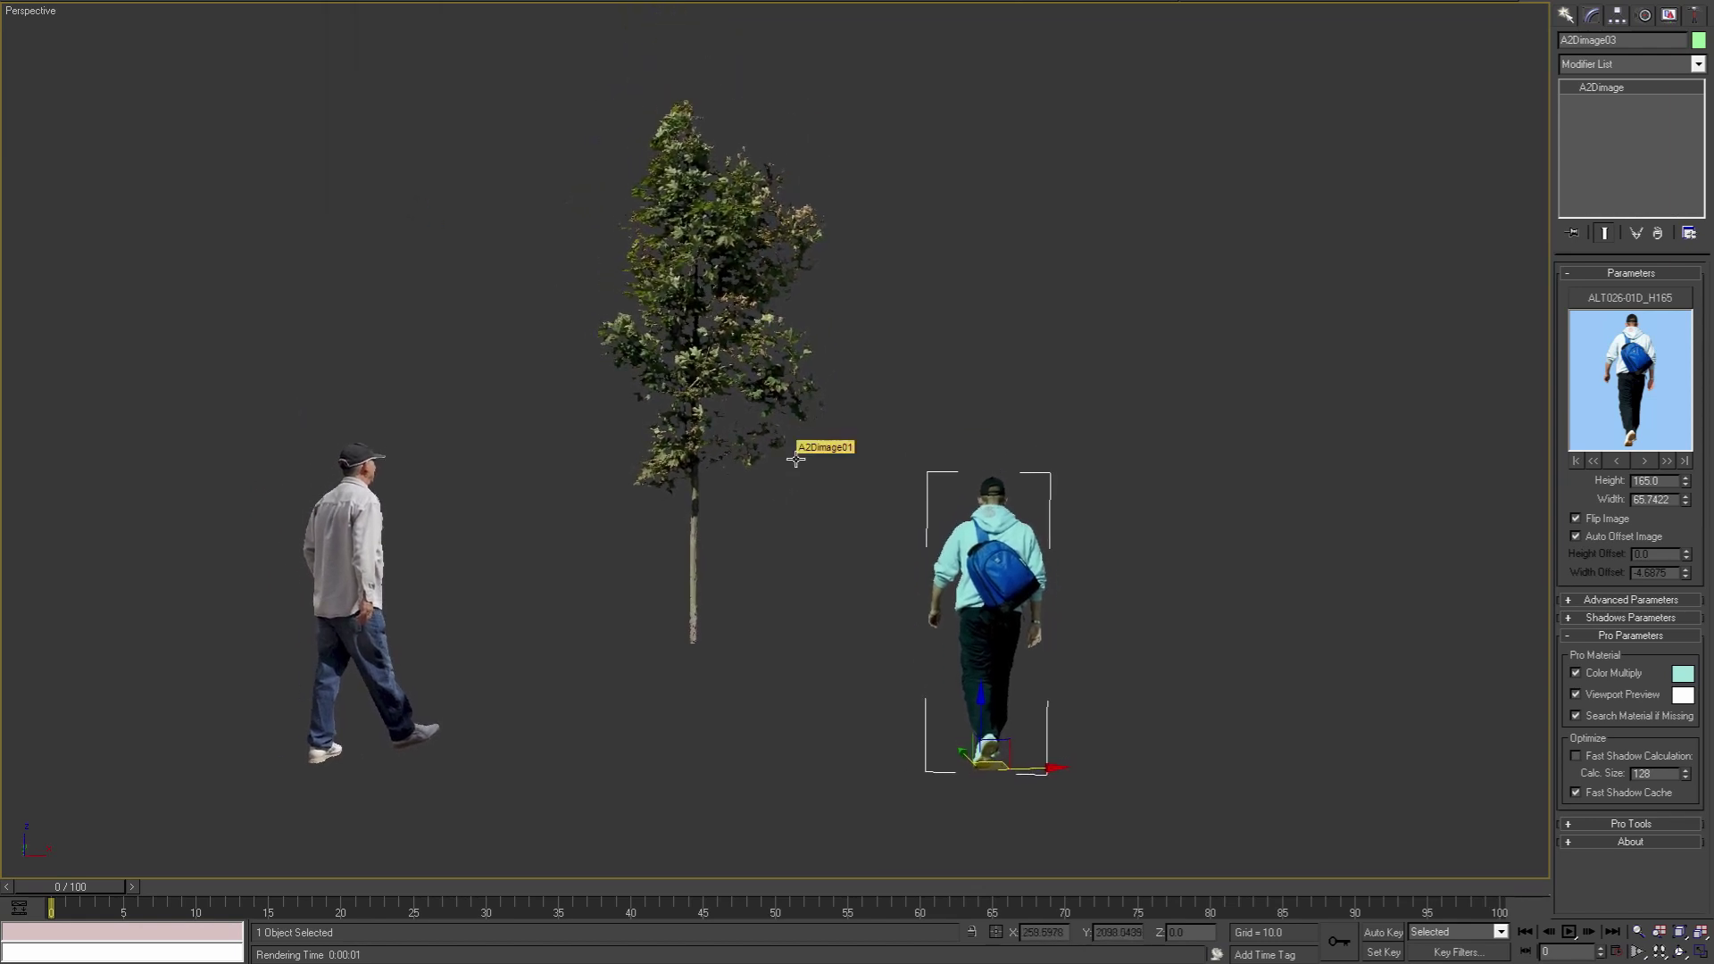
{"action": "middle_click_drag", "start_coordinate": [986, 477], "coordinate": [1232, 694], "text": "alt"}
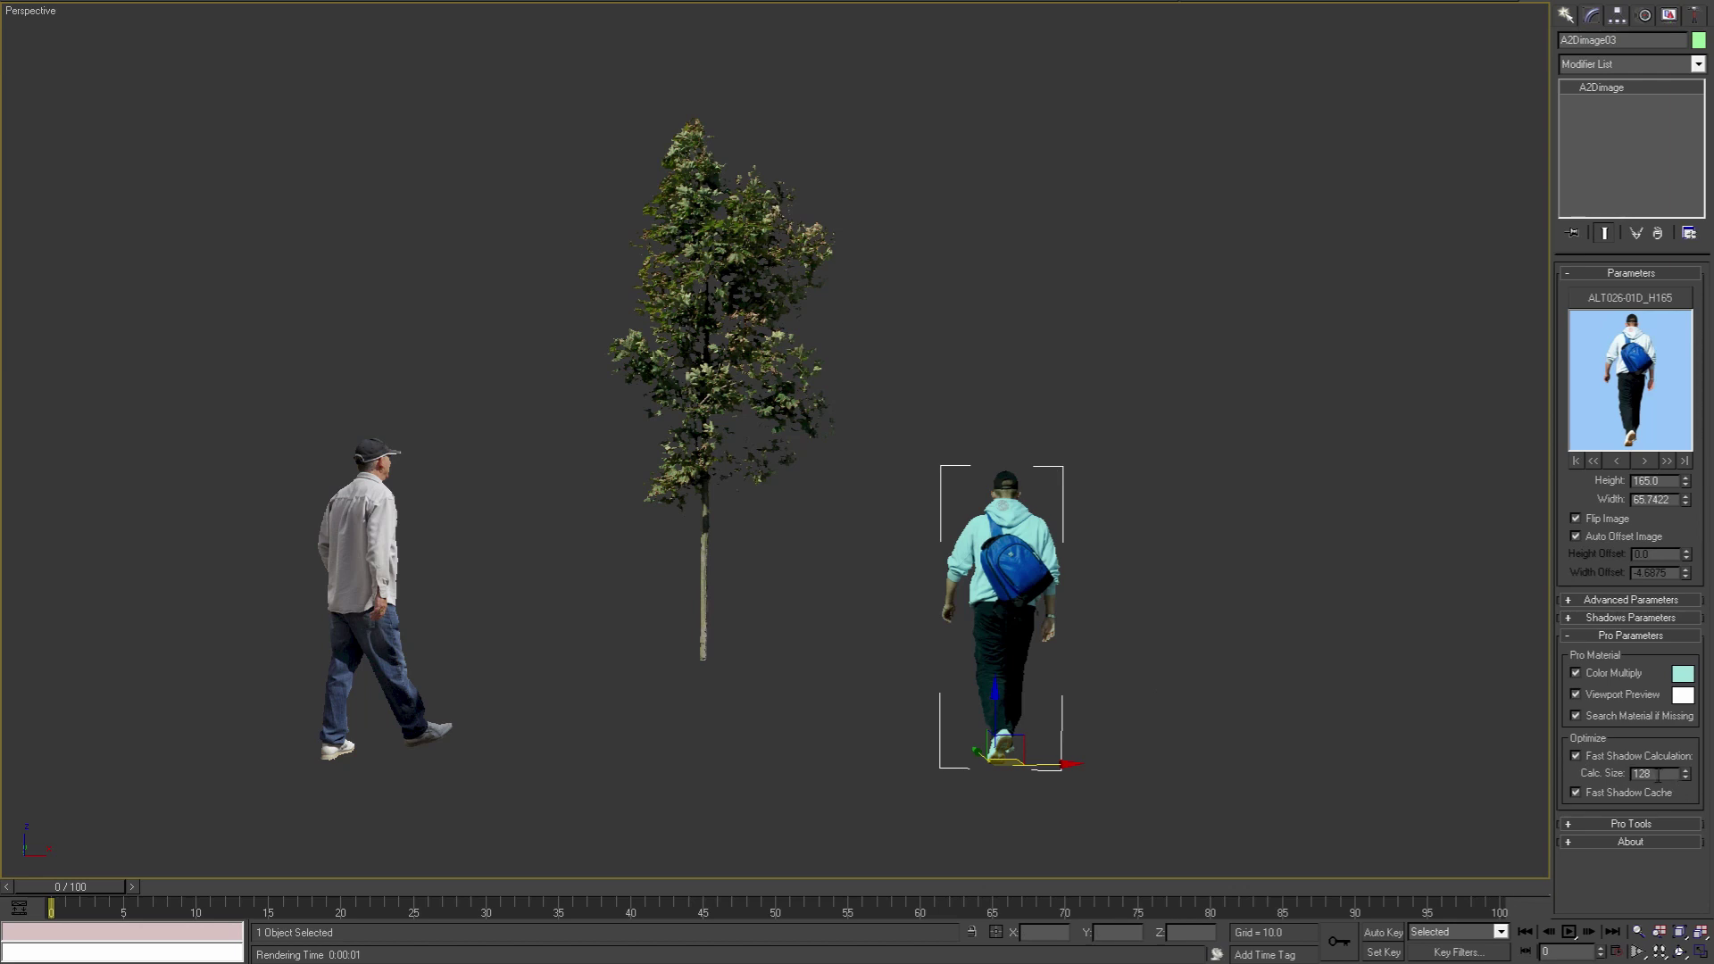
Step: Uncheck Fast Shadow Calculation for the backpack man, keeping Fast Shadow Cache on
{"action": "left_click_drag", "start_coordinate": [1641, 774], "coordinate": [1587, 781]}
{"action": "left_click", "coordinate": [1578, 757]}
Step: Open the A2Dimage ToolBox from Pro Tools and move it aside
{"action": "left_click", "coordinate": [1587, 636]}
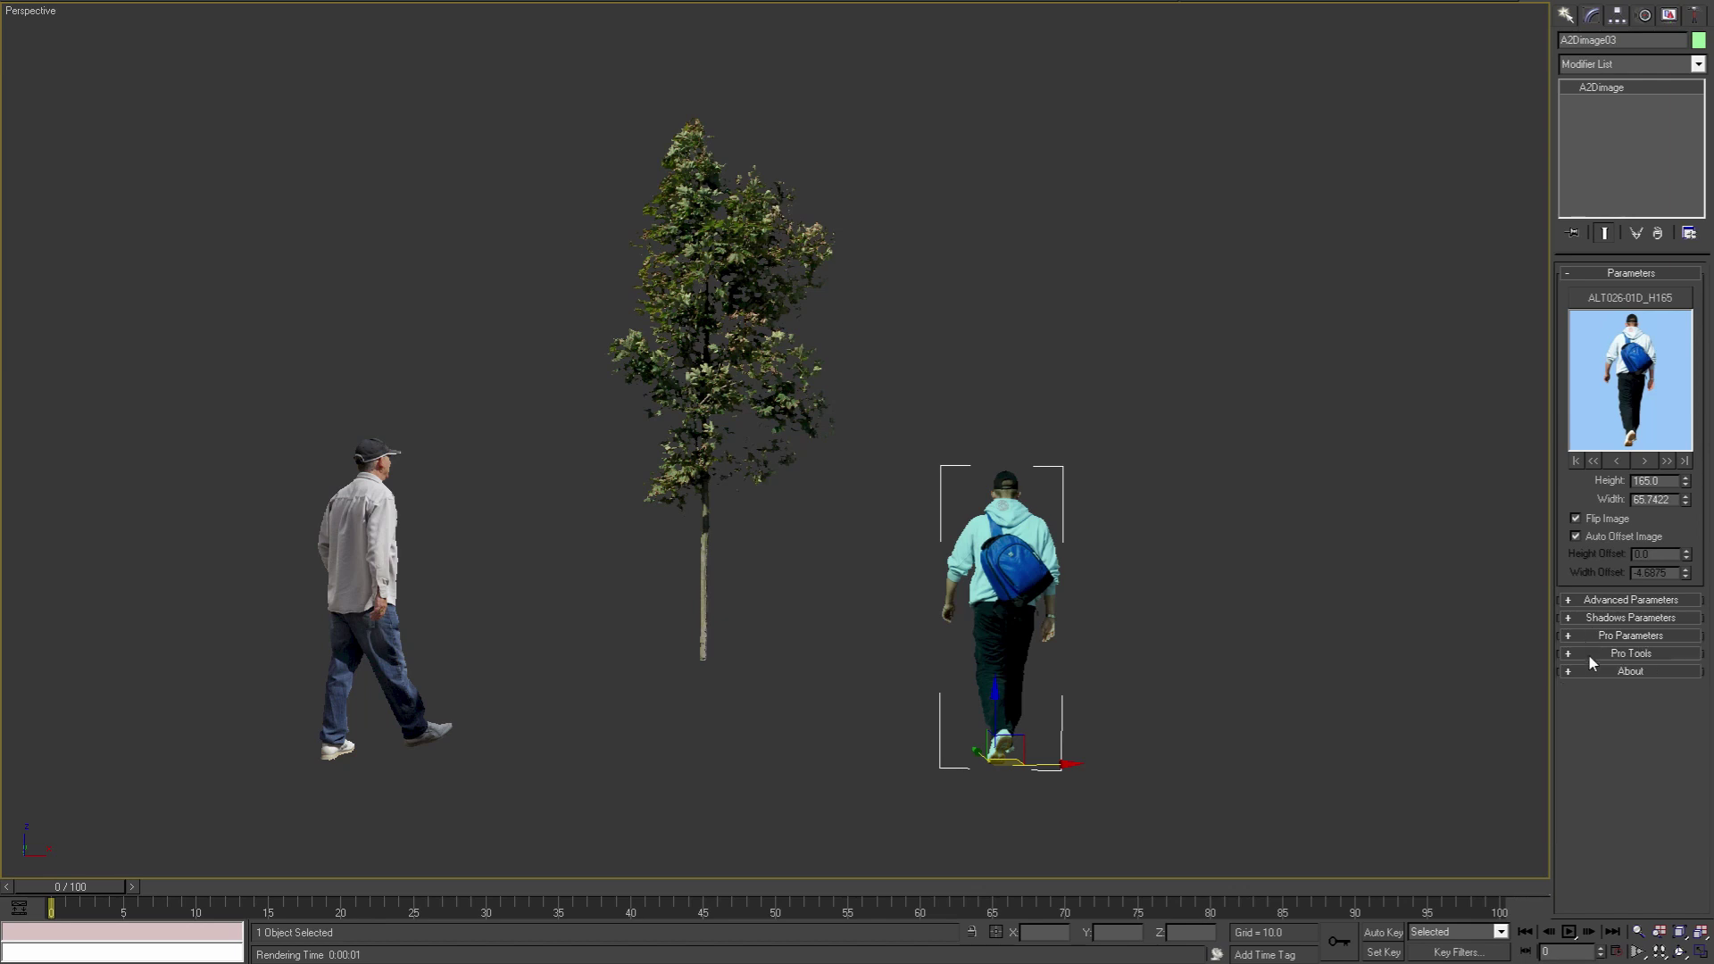
{"action": "left_click", "coordinate": [1590, 653]}
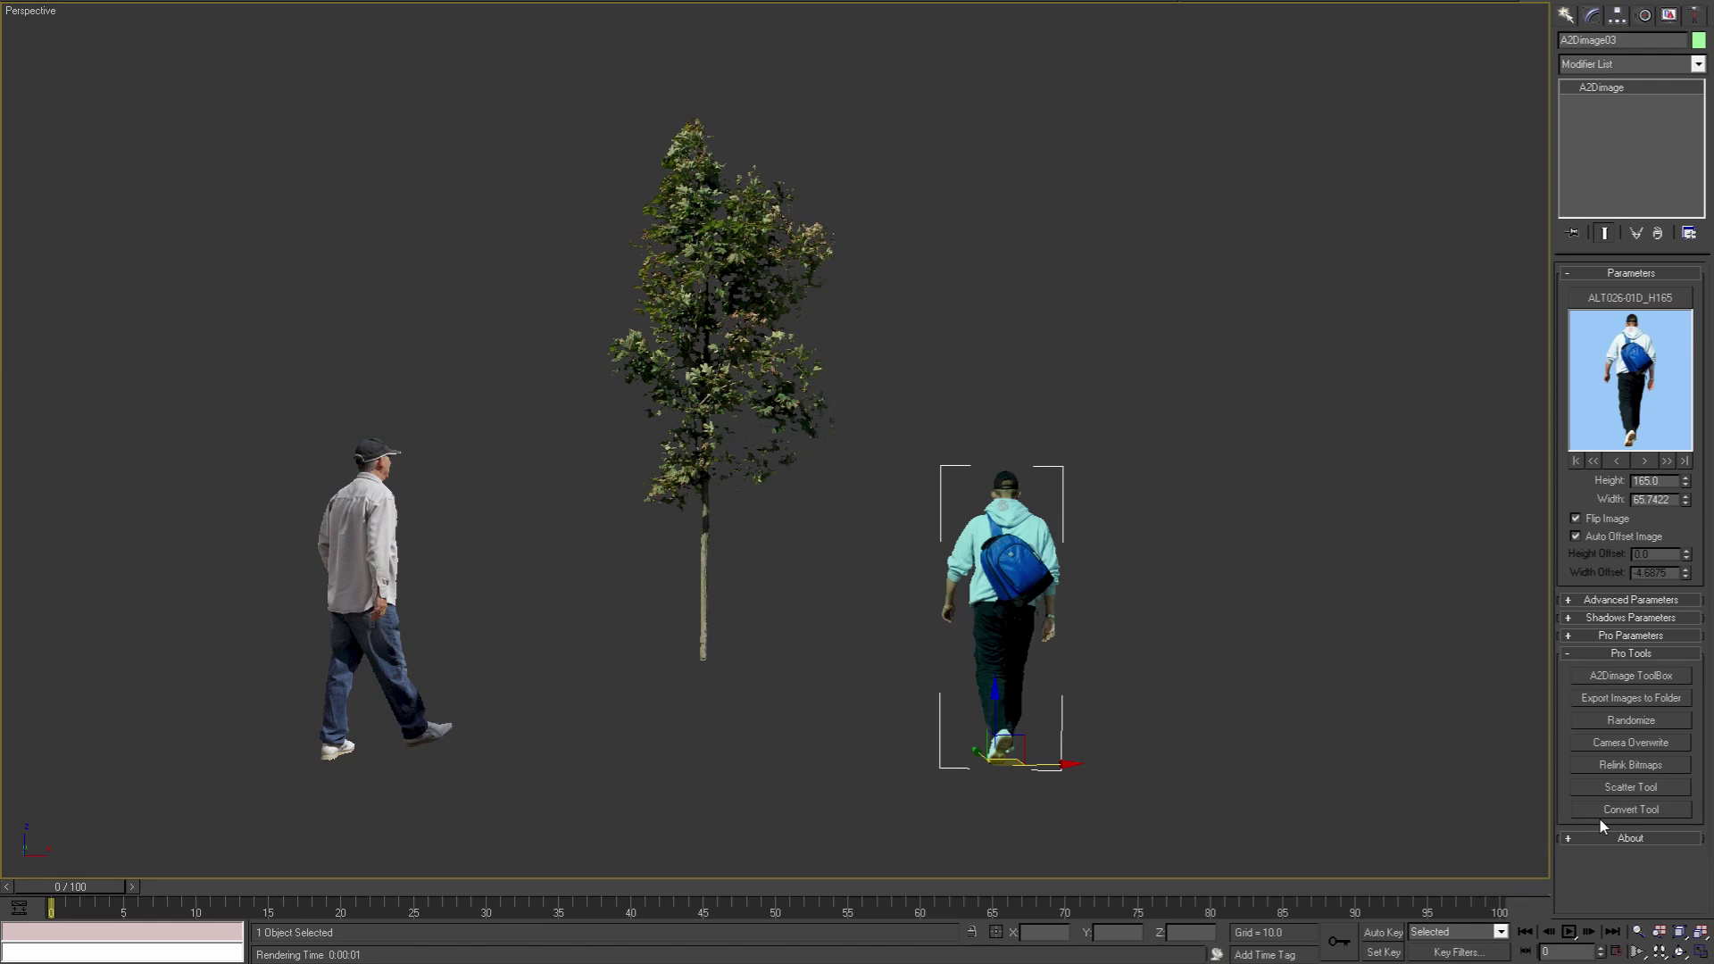
{"action": "left_click", "coordinate": [1596, 677]}
{"action": "left_click_drag", "start_coordinate": [846, 229], "coordinate": [170, 48]}
{"action": "middle_click_drag", "start_coordinate": [592, 474], "coordinate": [687, 499], "text": "alt"}
Step: Resize both walking figures to height 134.6, close the ToolBox, and select the backpack man
{"action": "left_click_drag", "start_coordinate": [1098, 736], "coordinate": [455, 591]}
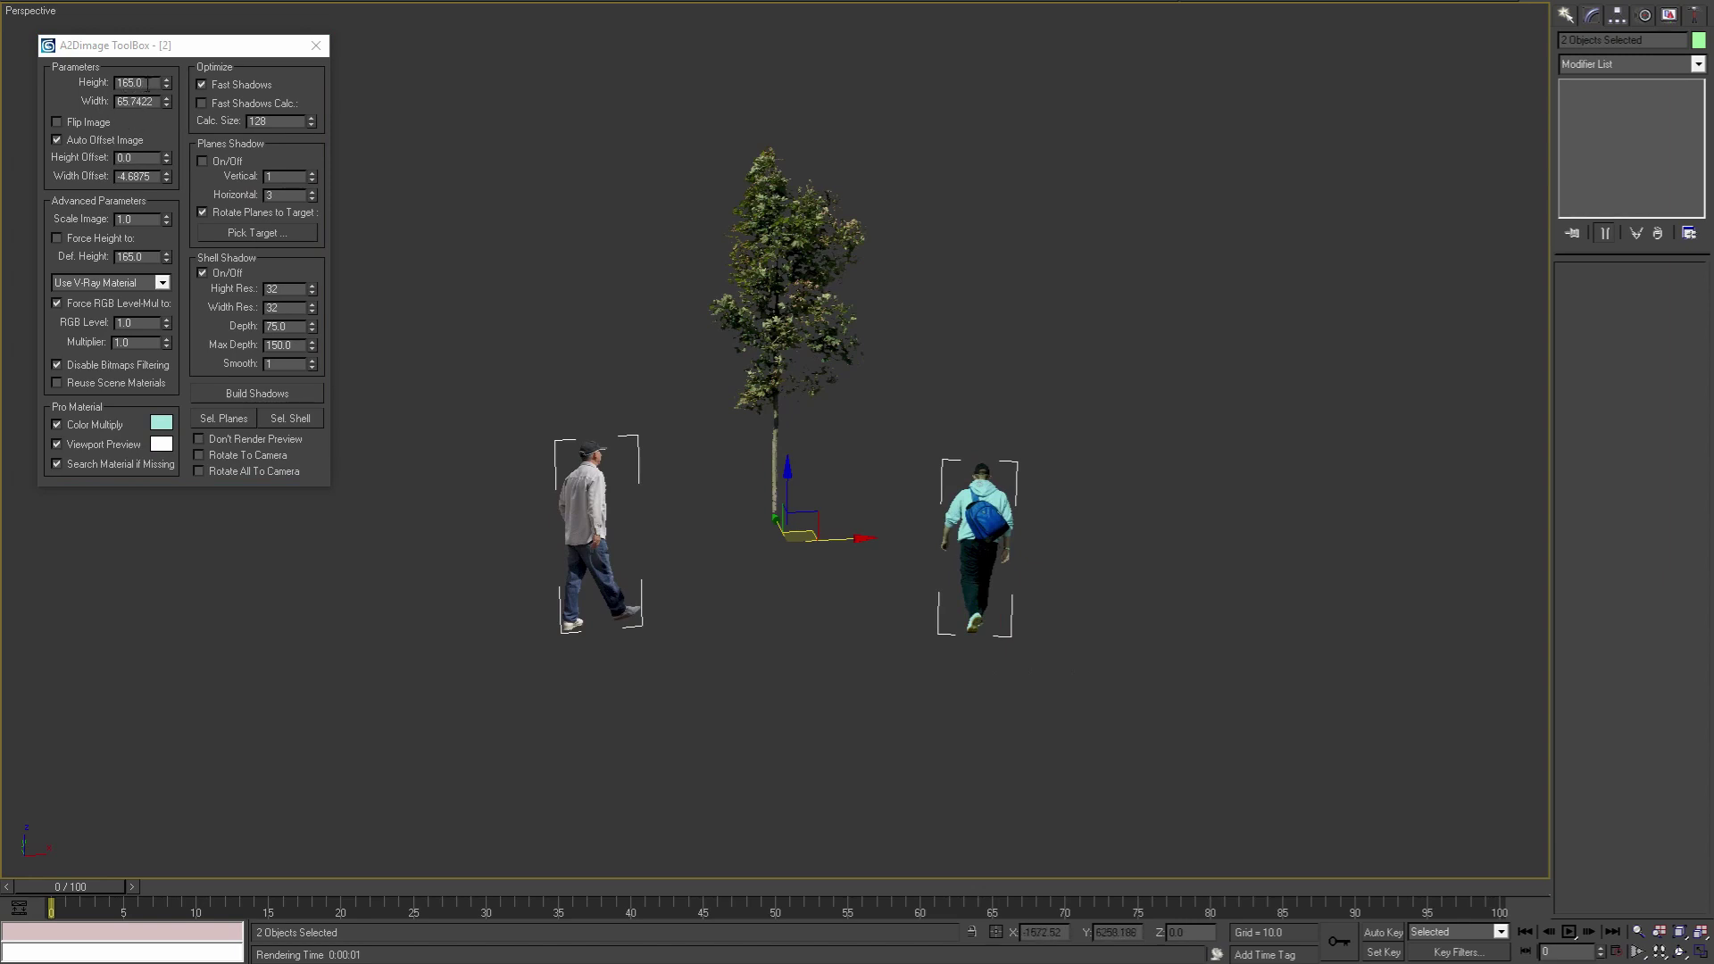
{"action": "left_click_drag", "start_coordinate": [165, 87], "coordinate": [205, 19]}
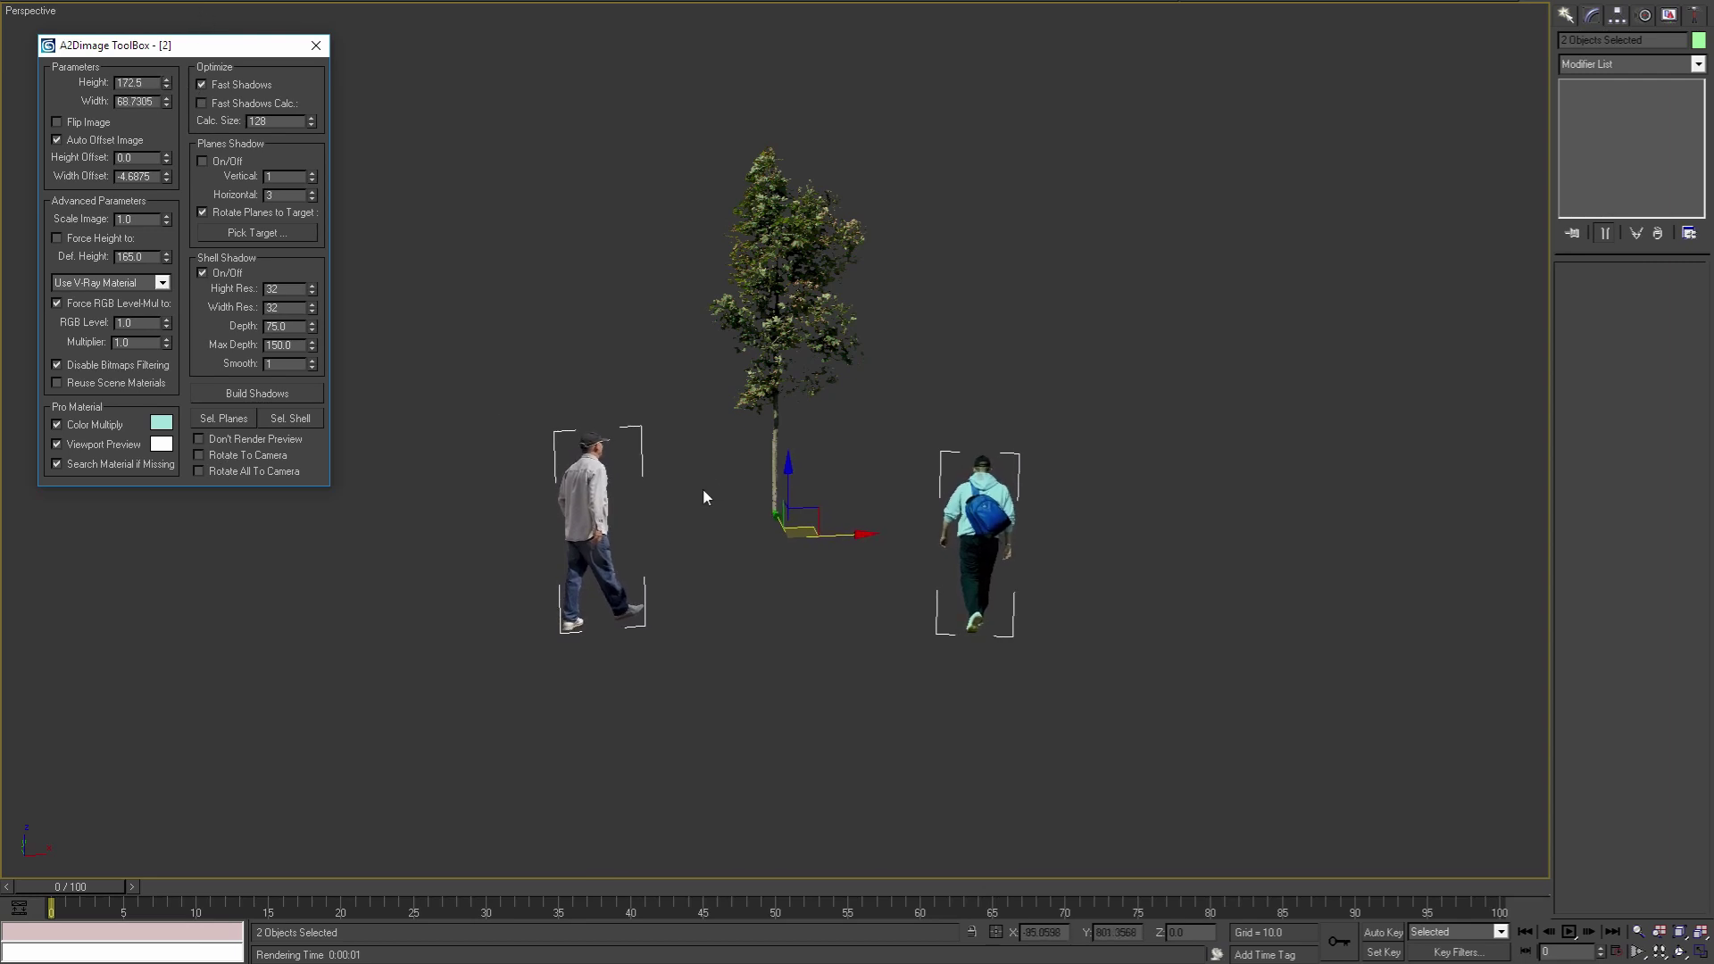
{"action": "left_click", "coordinate": [316, 46]}
{"action": "left_click", "coordinate": [989, 520]}
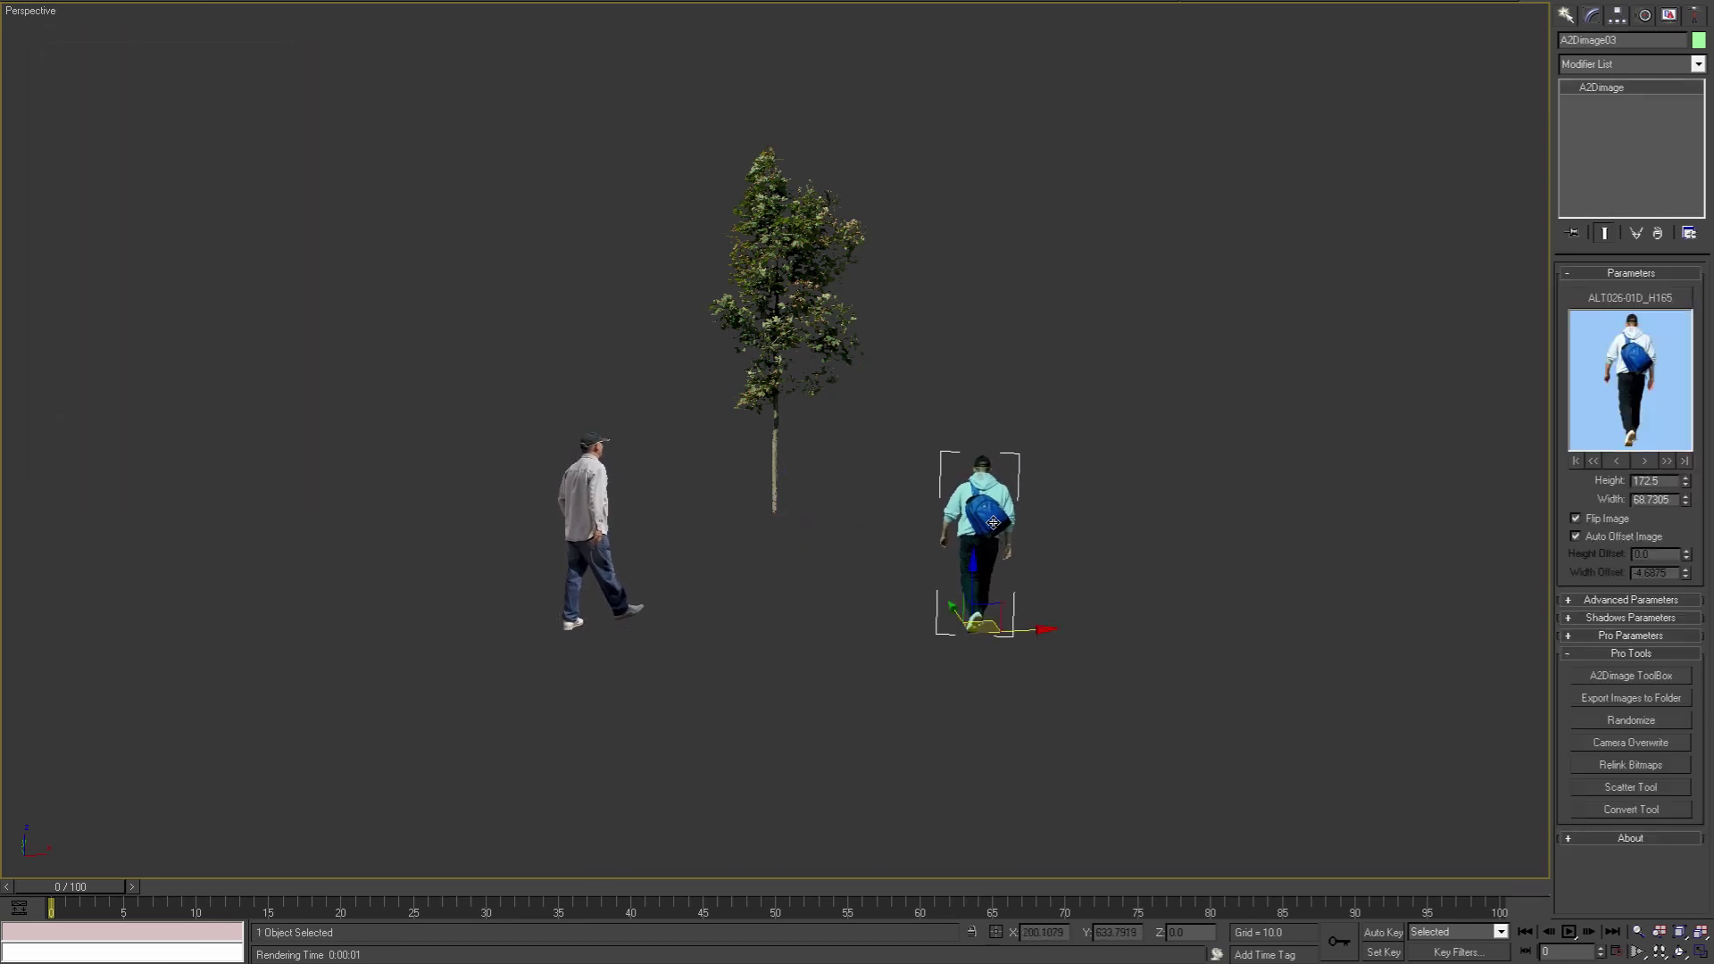
Step: Review the Export Images to Folder options, select the left walking man, then close them
{"action": "left_click", "coordinate": [1622, 703]}
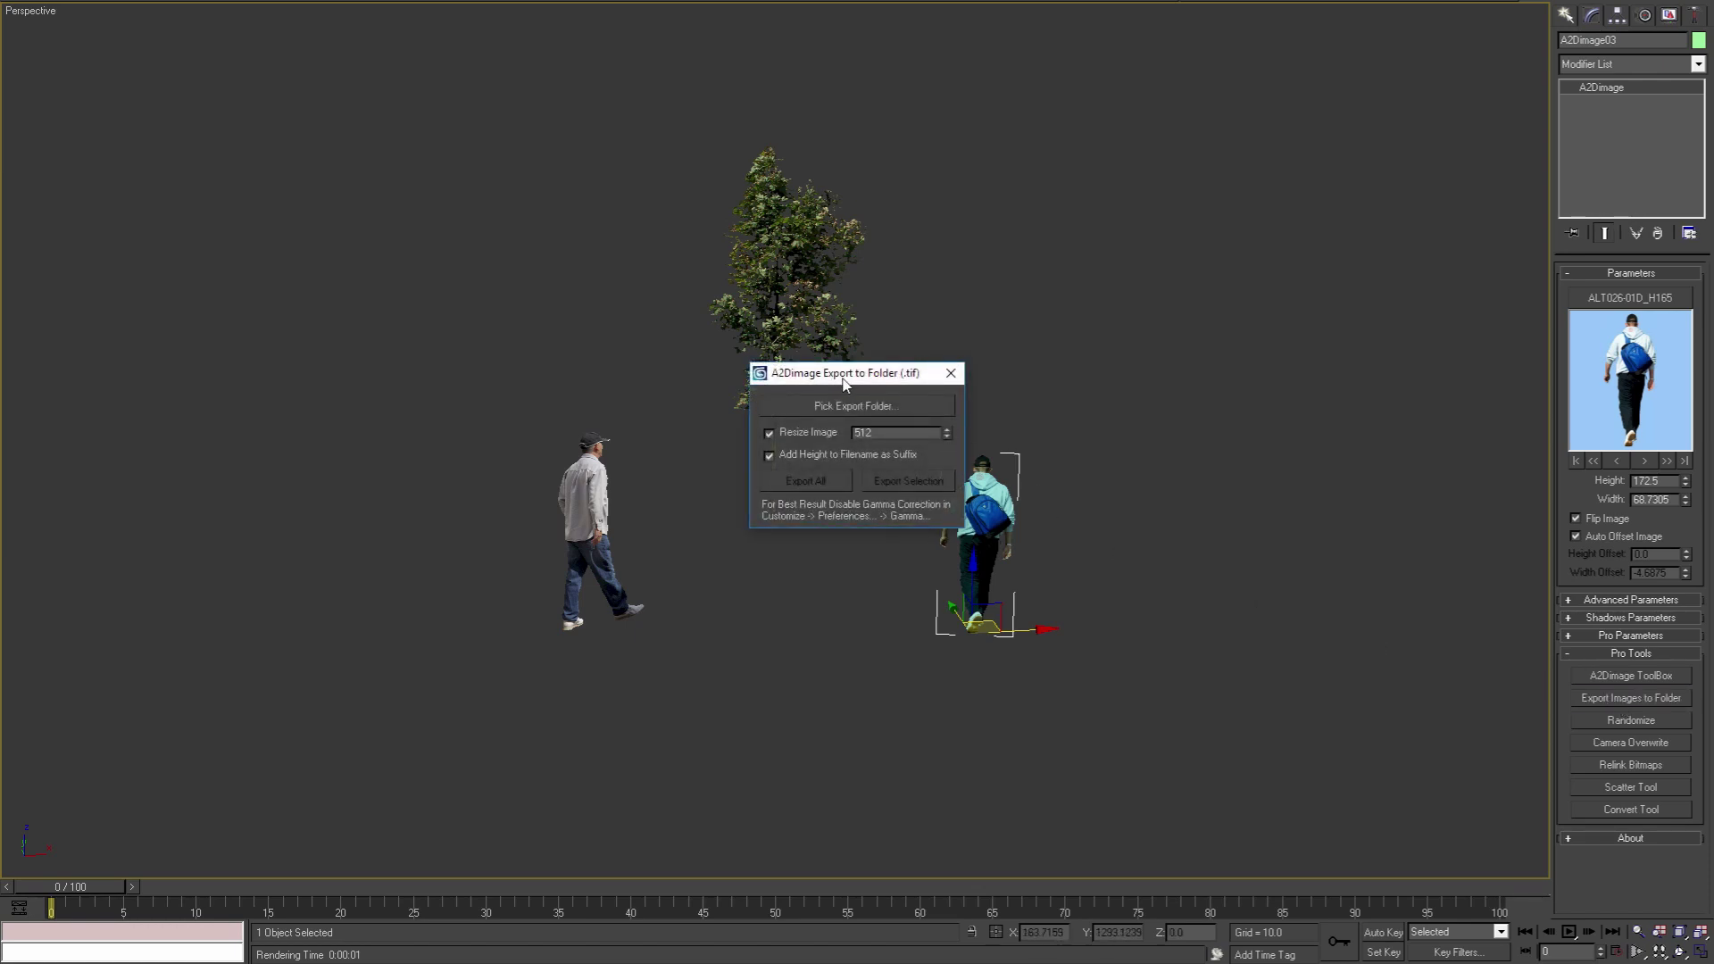
{"action": "left_click_drag", "start_coordinate": [843, 382], "coordinate": [1328, 396]}
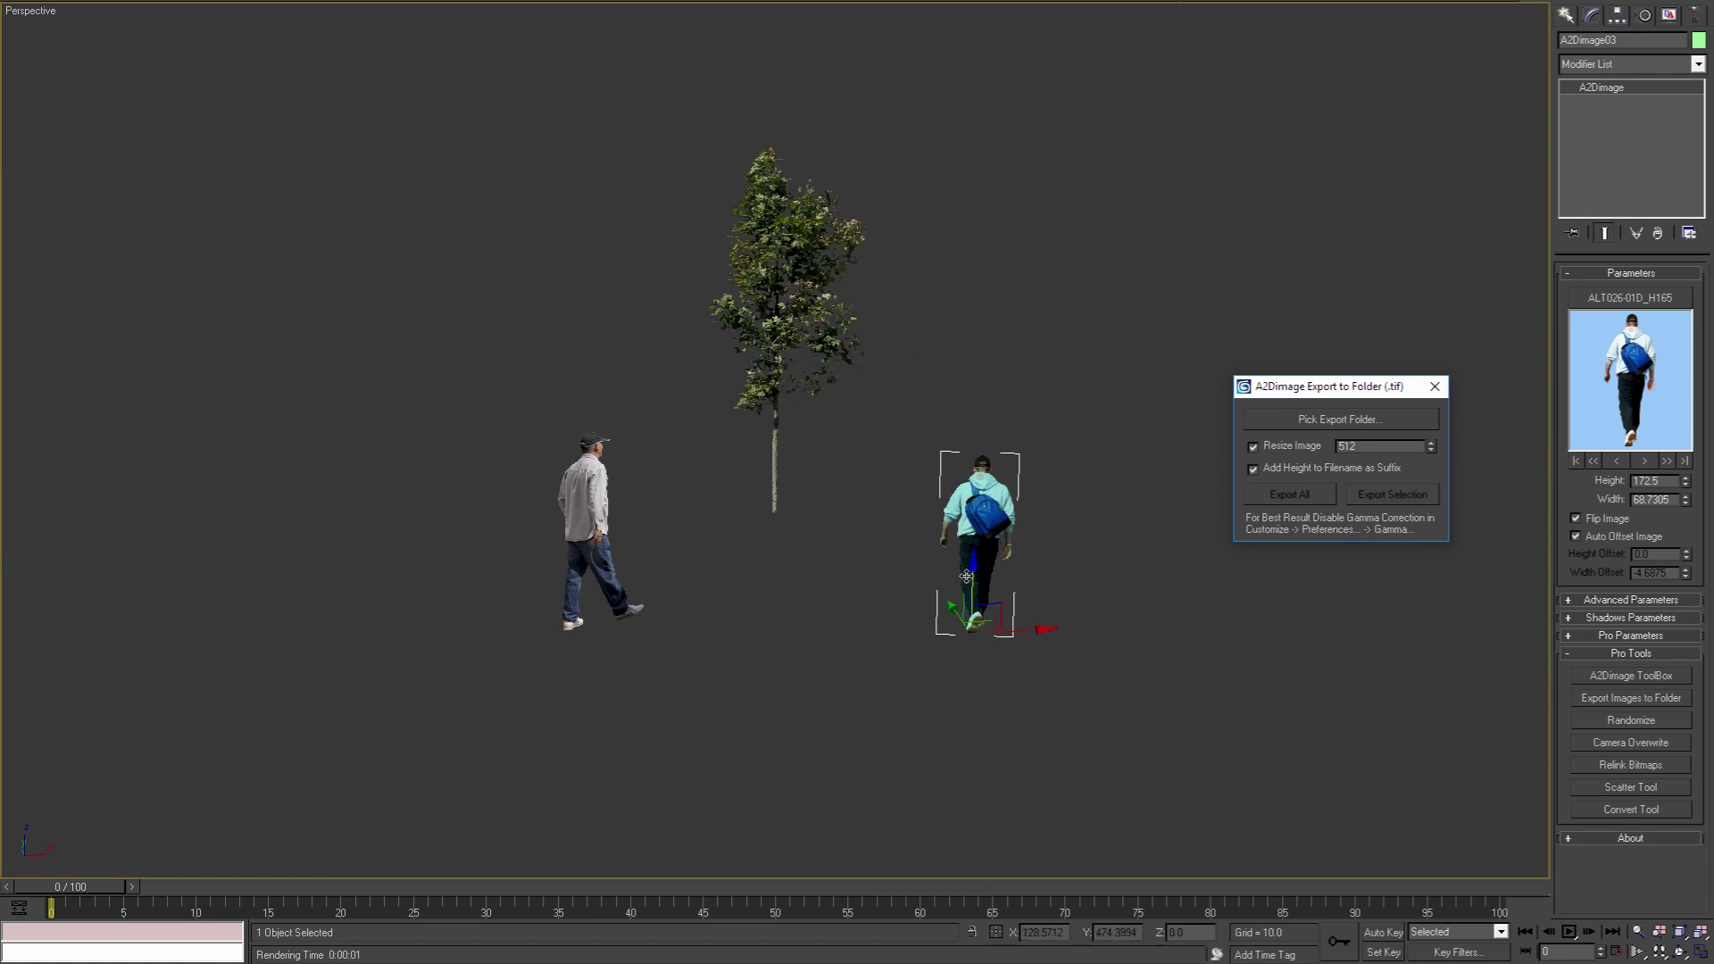
{"action": "left_click", "coordinate": [561, 502]}
{"action": "left_click", "coordinate": [1435, 386]}
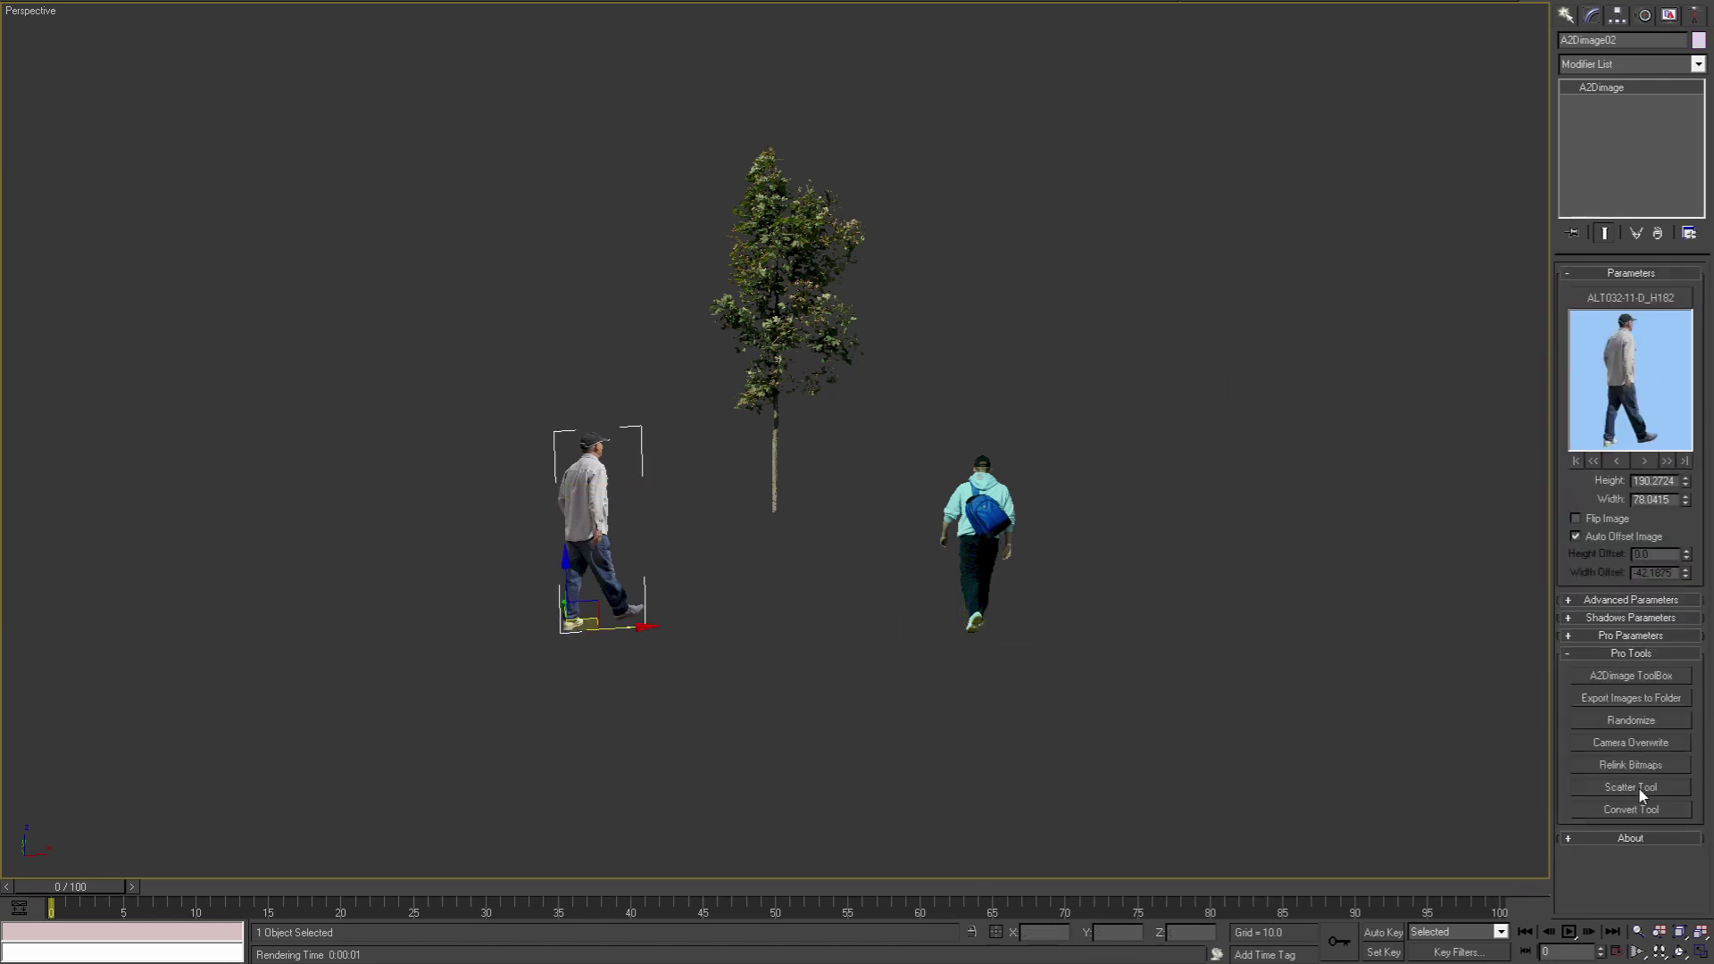
Step: Open the Randomize options and enable Height and Width randomization
{"action": "left_click", "coordinate": [1631, 720]}
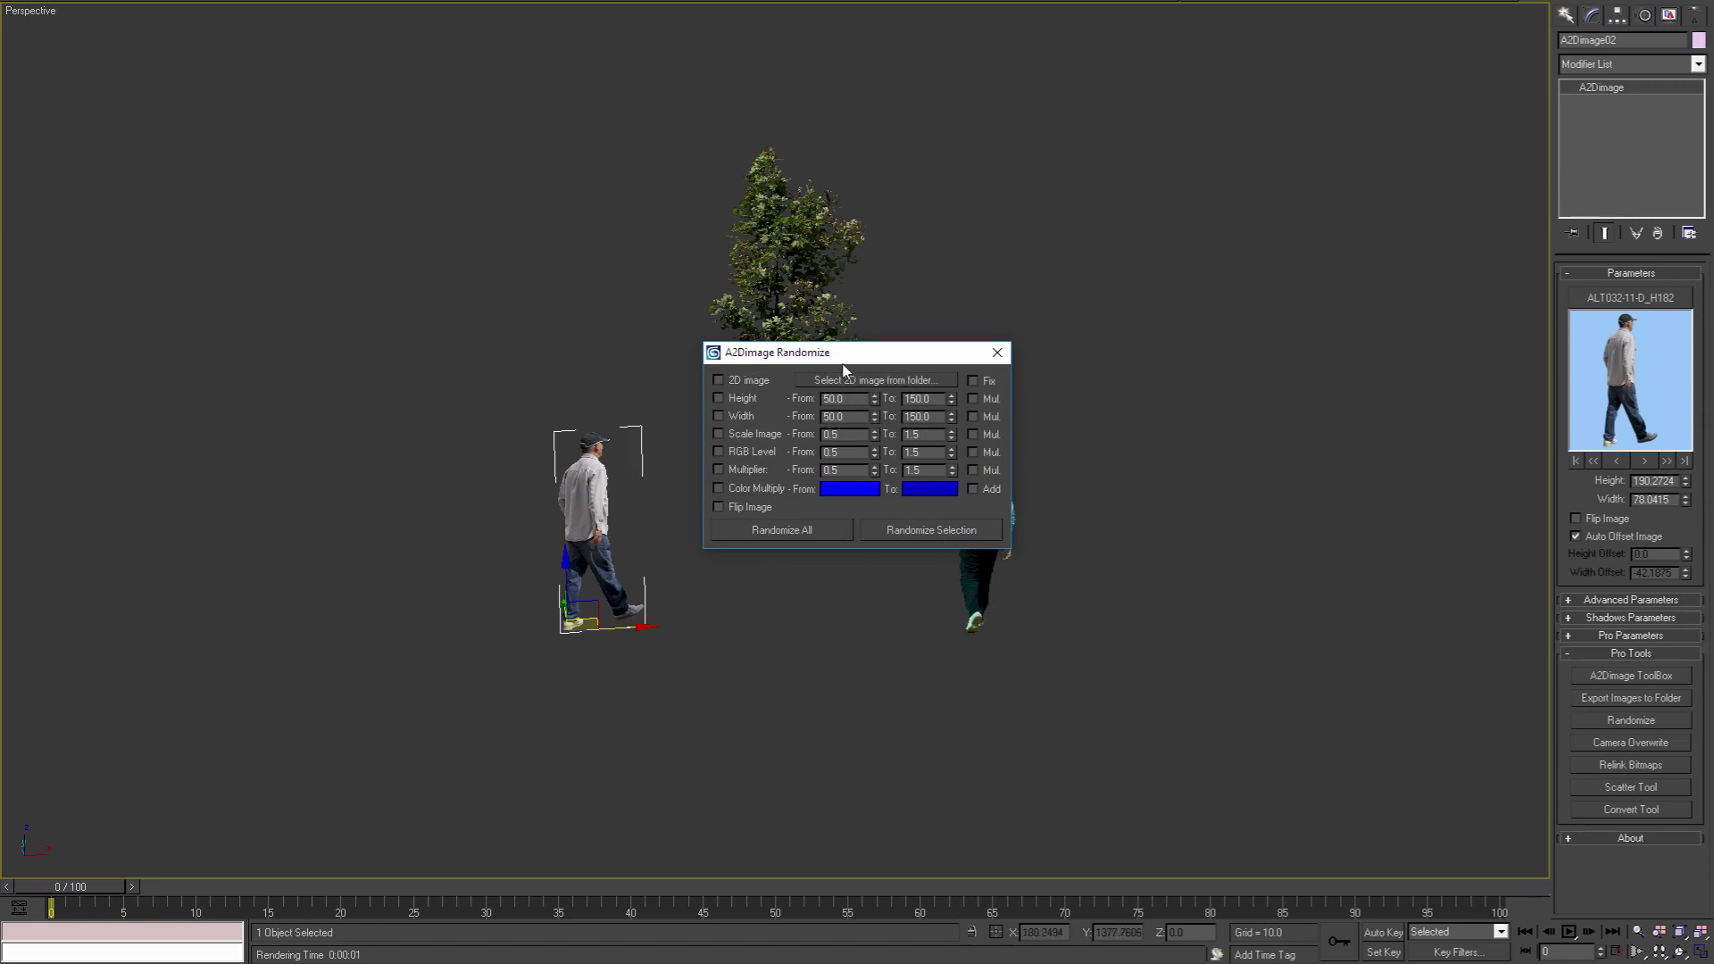
{"action": "left_click_drag", "start_coordinate": [843, 341], "coordinate": [1267, 298]}
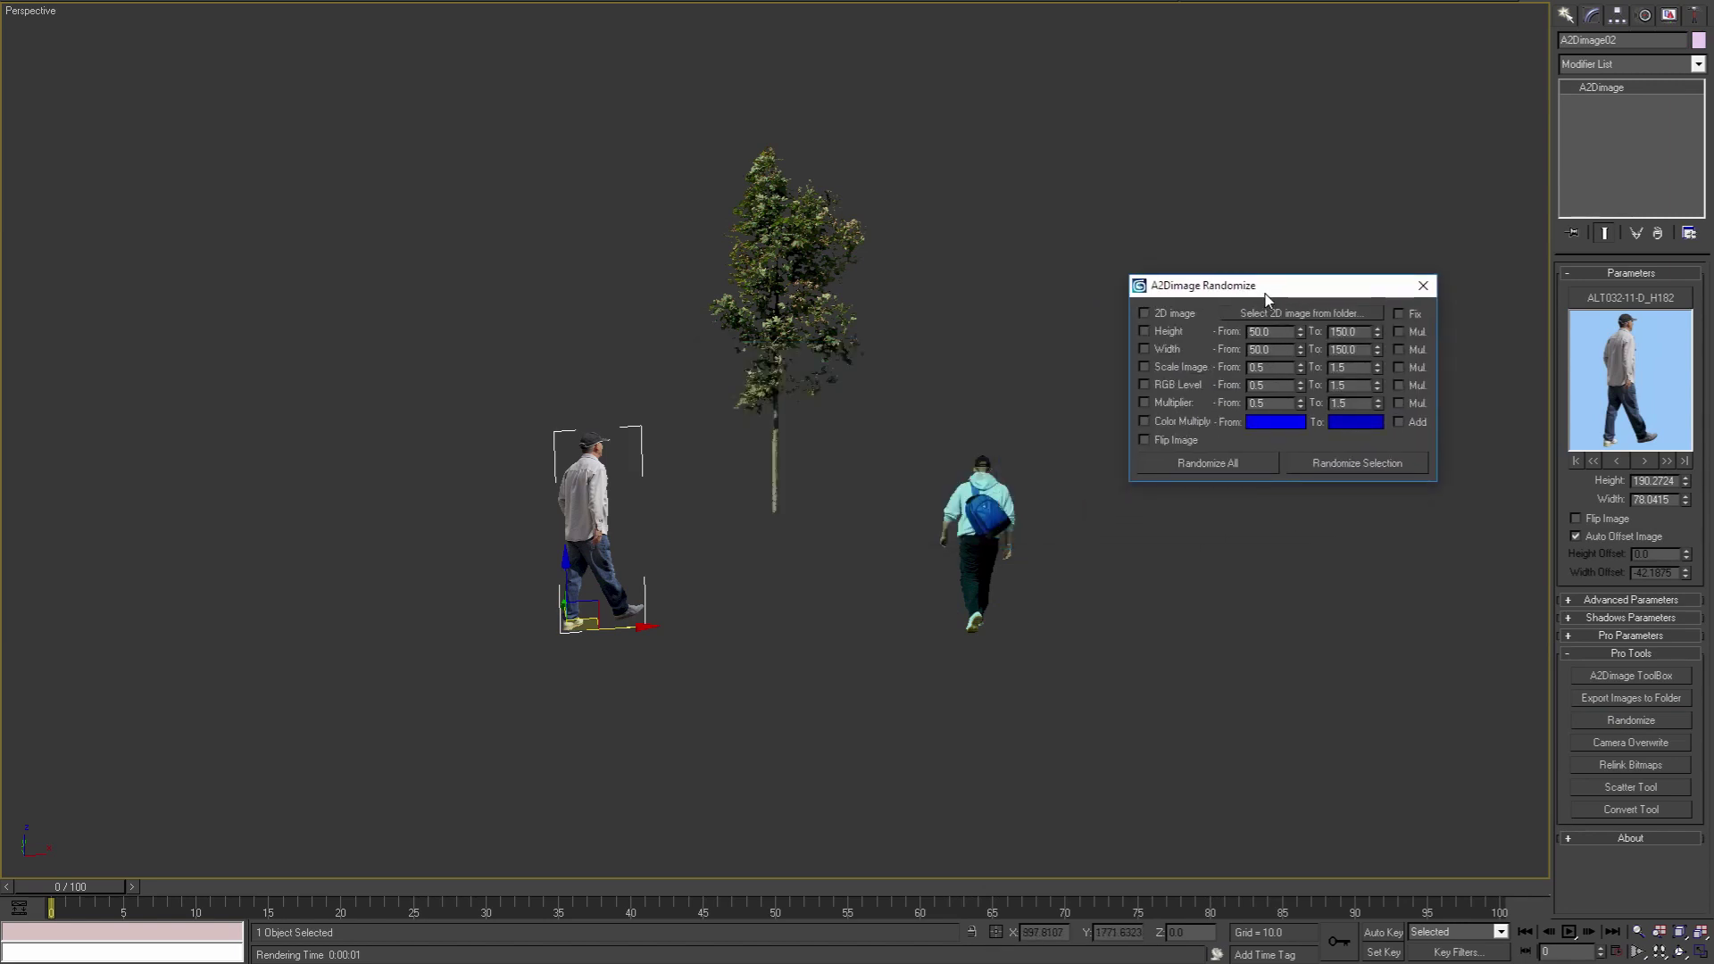
{"action": "left_click", "coordinate": [1143, 332]}
{"action": "left_click", "coordinate": [1144, 350]}
Step: Randomize the left man's size repeatedly to 108.2009 by 144.0735, then select the backpack figure
{"action": "left_click", "coordinate": [1317, 464]}
{"action": "left_click", "coordinate": [1319, 464]}
{"action": "left_click", "coordinate": [1318, 464]}
{"action": "left_click", "coordinate": [1318, 465]}
{"action": "left_click", "coordinate": [1318, 464]}
{"action": "left_click", "coordinate": [1320, 464]}
{"action": "left_click", "coordinate": [1321, 464]}
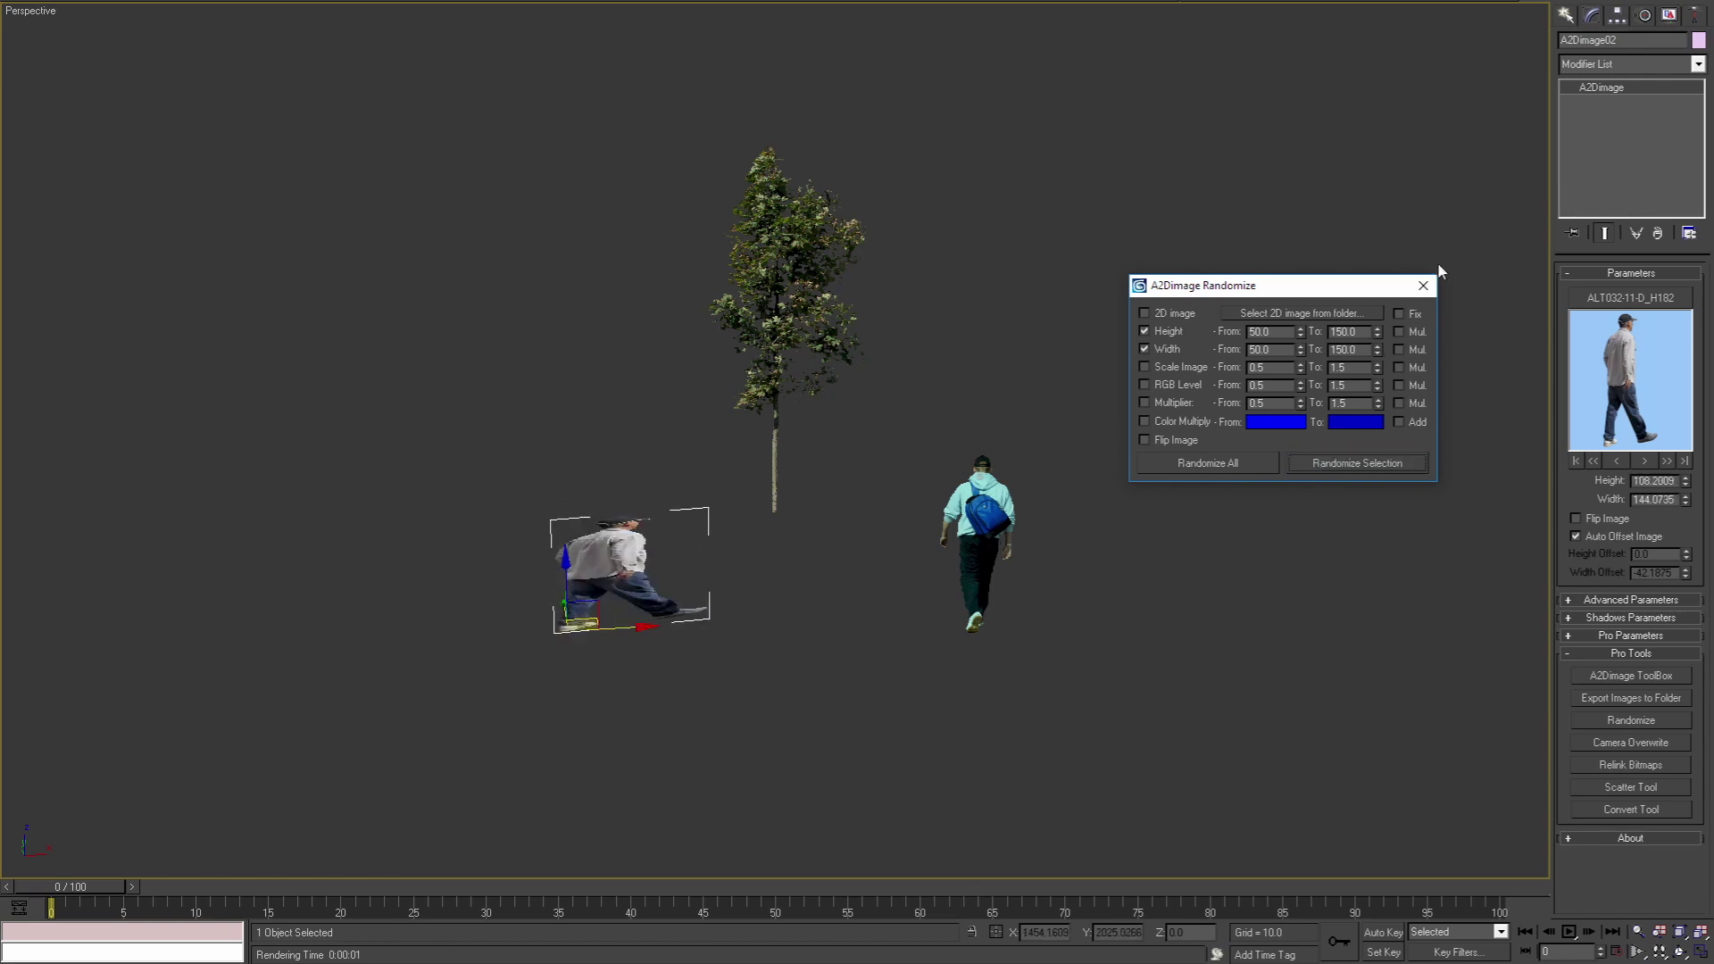
{"action": "left_click", "coordinate": [1423, 285]}
{"action": "left_click", "coordinate": [1010, 496]}
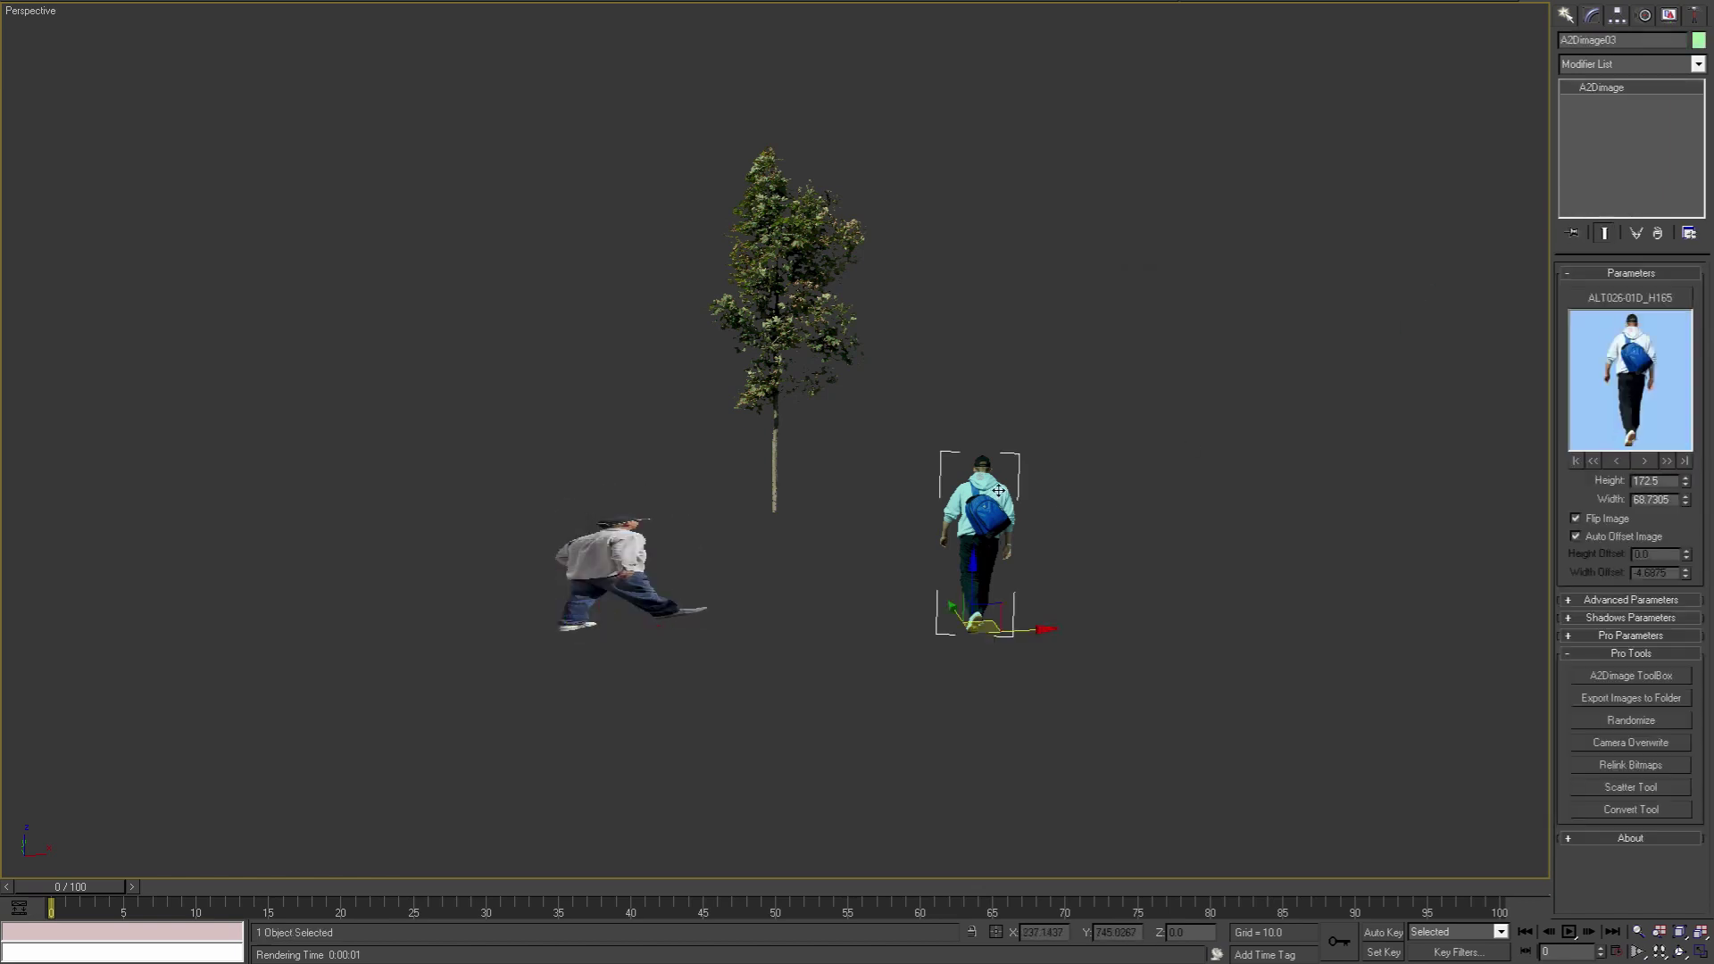
{"action": "left_click", "coordinate": [1620, 746]}
{"action": "left_click_drag", "start_coordinate": [822, 362], "coordinate": [1298, 441]}
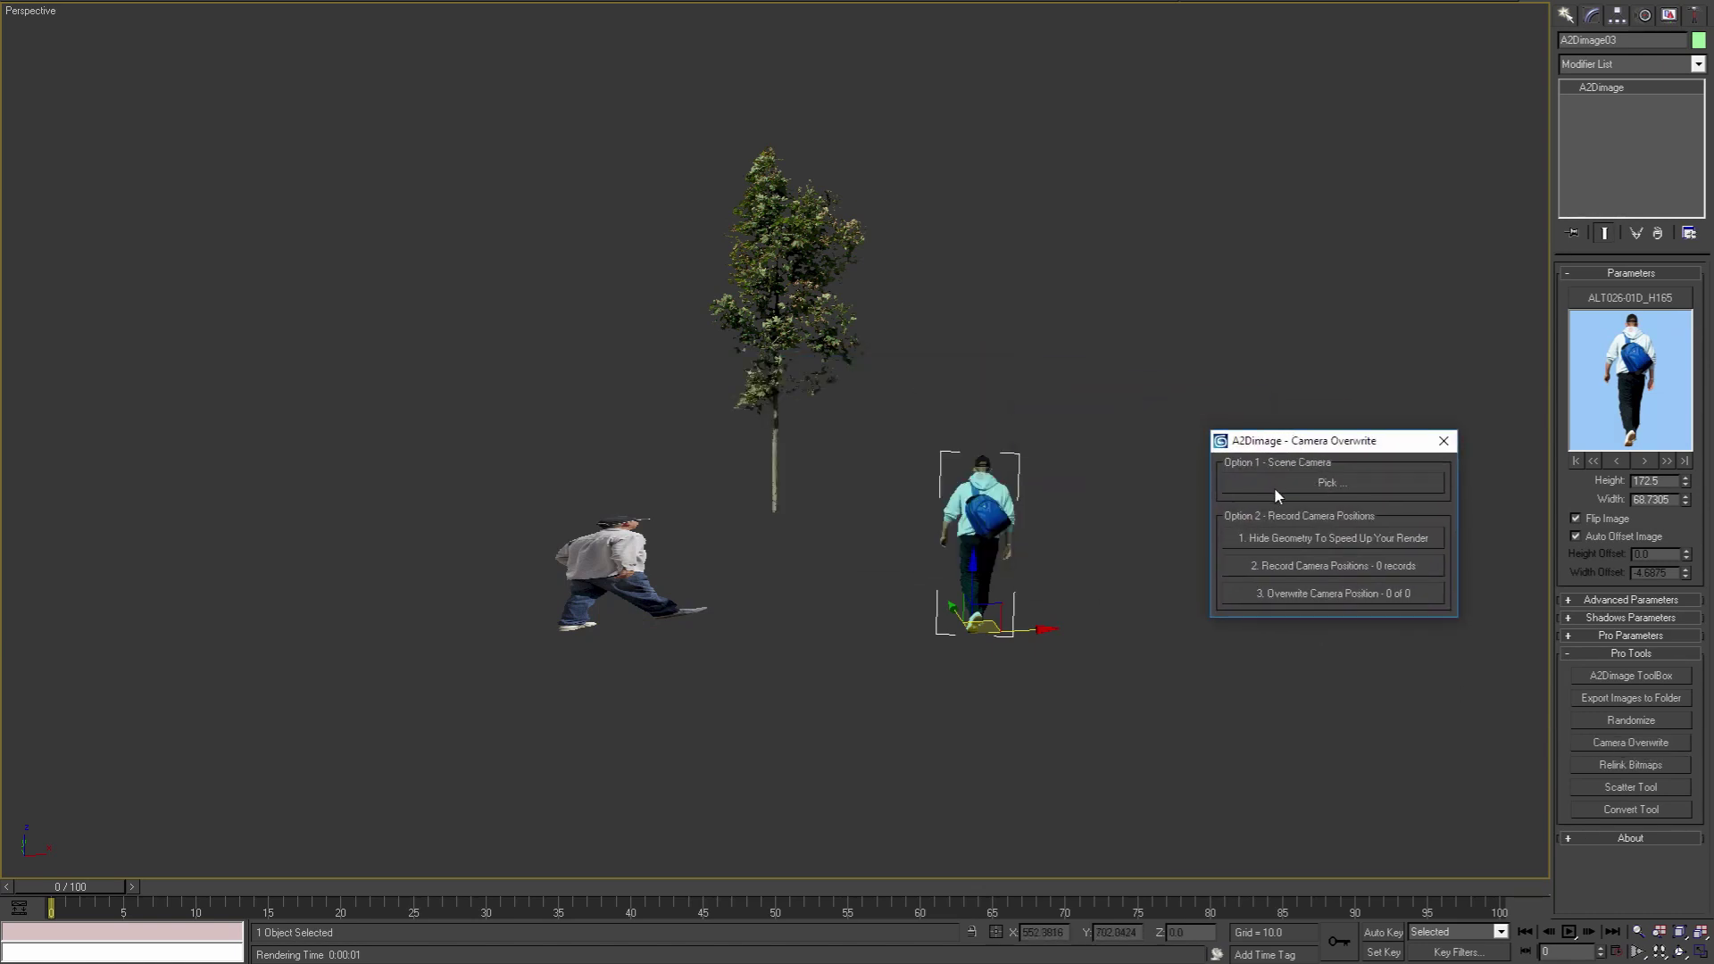
{"action": "left_click", "coordinate": [1444, 441]}
{"action": "left_click", "coordinate": [1617, 766]}
{"action": "left_click_drag", "start_coordinate": [812, 313], "coordinate": [1251, 409]}
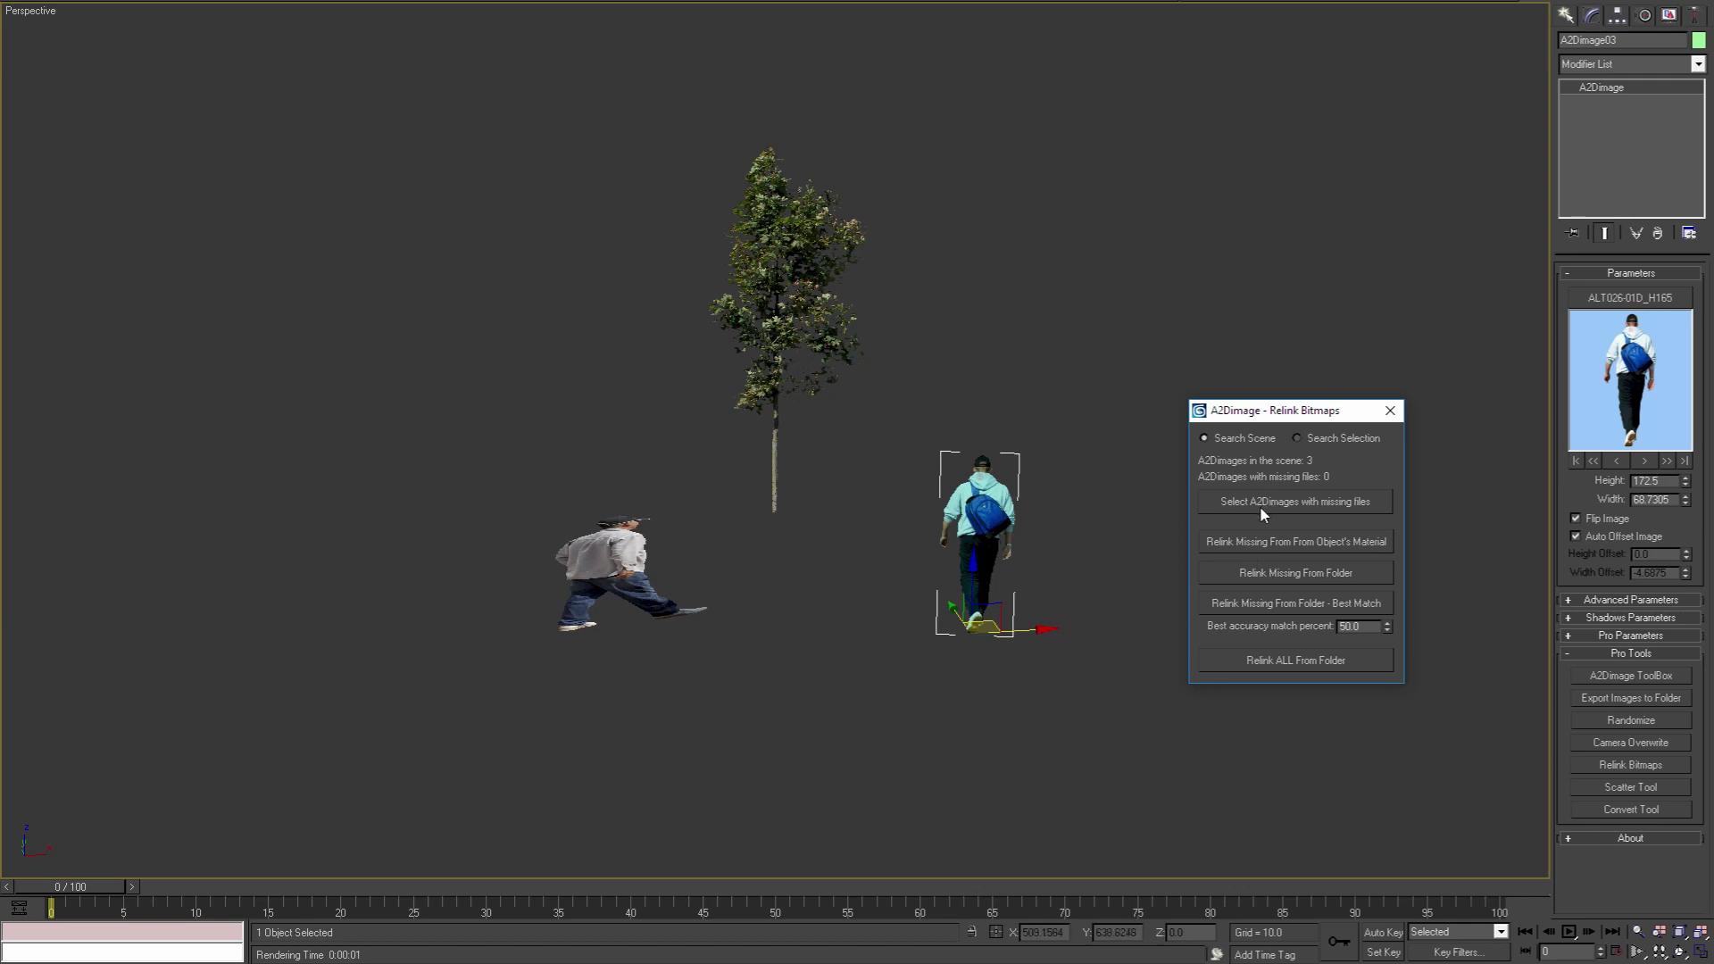
{"action": "left_click", "coordinate": [1389, 412]}
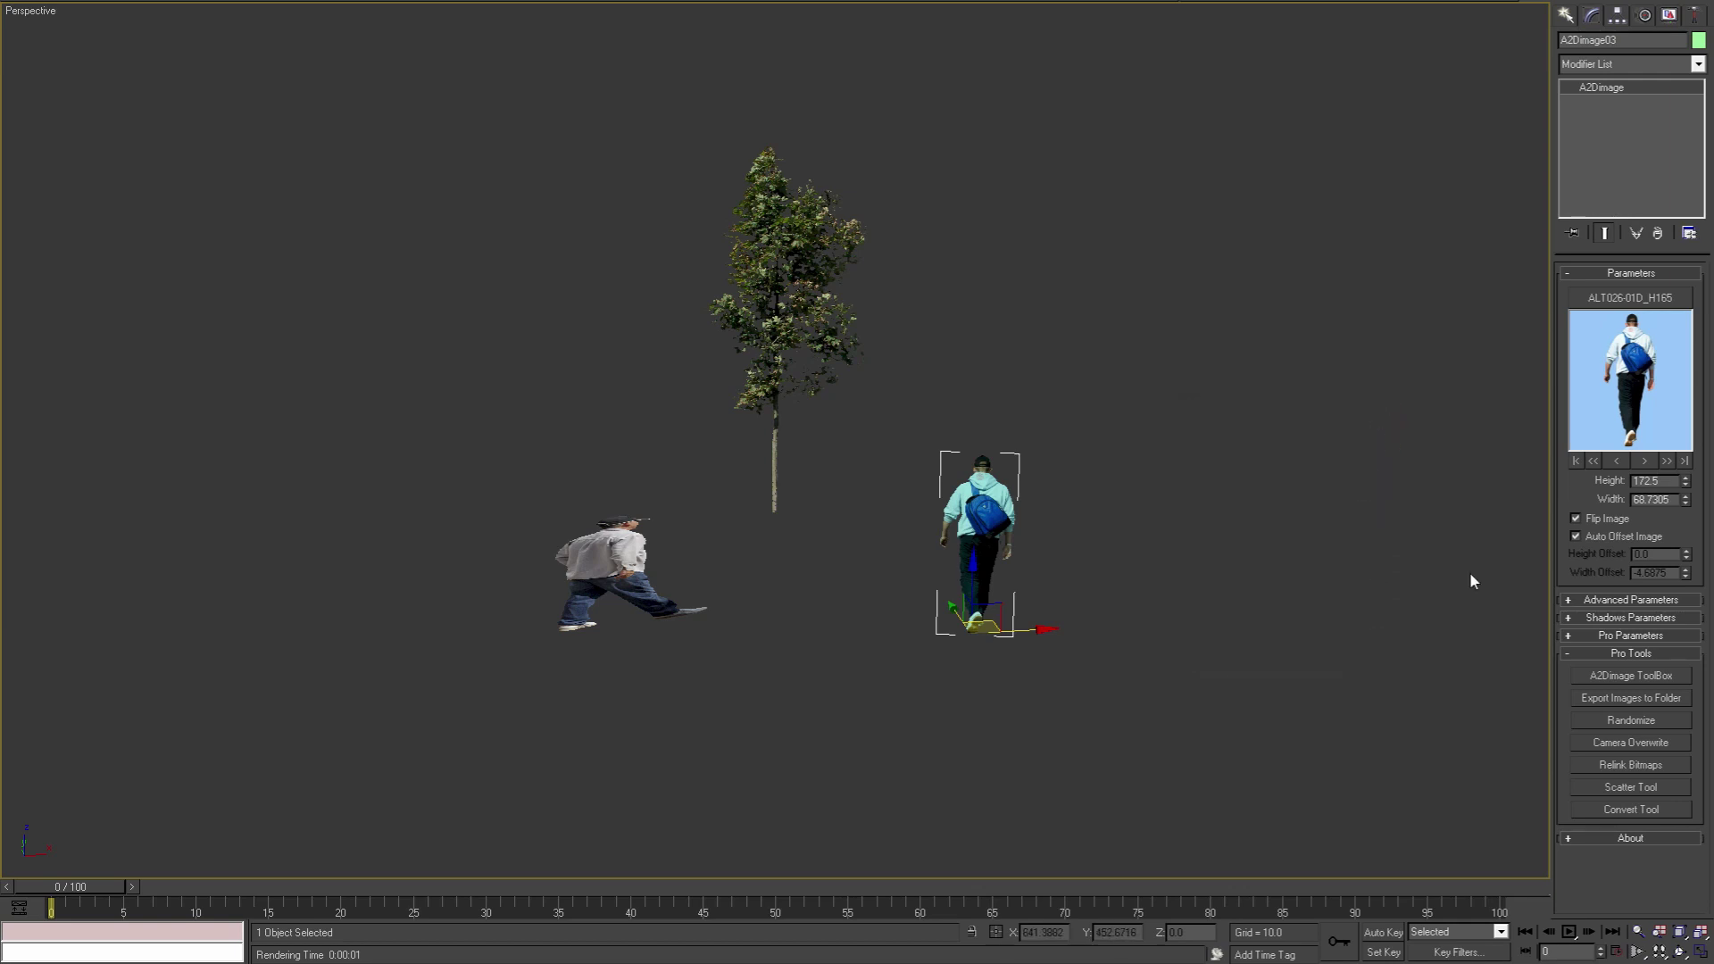
Step: Select scatter files 01D–18D in the Scatter Tool, close it, and bring up the Convert Tool
{"action": "left_click", "coordinate": [1617, 785]}
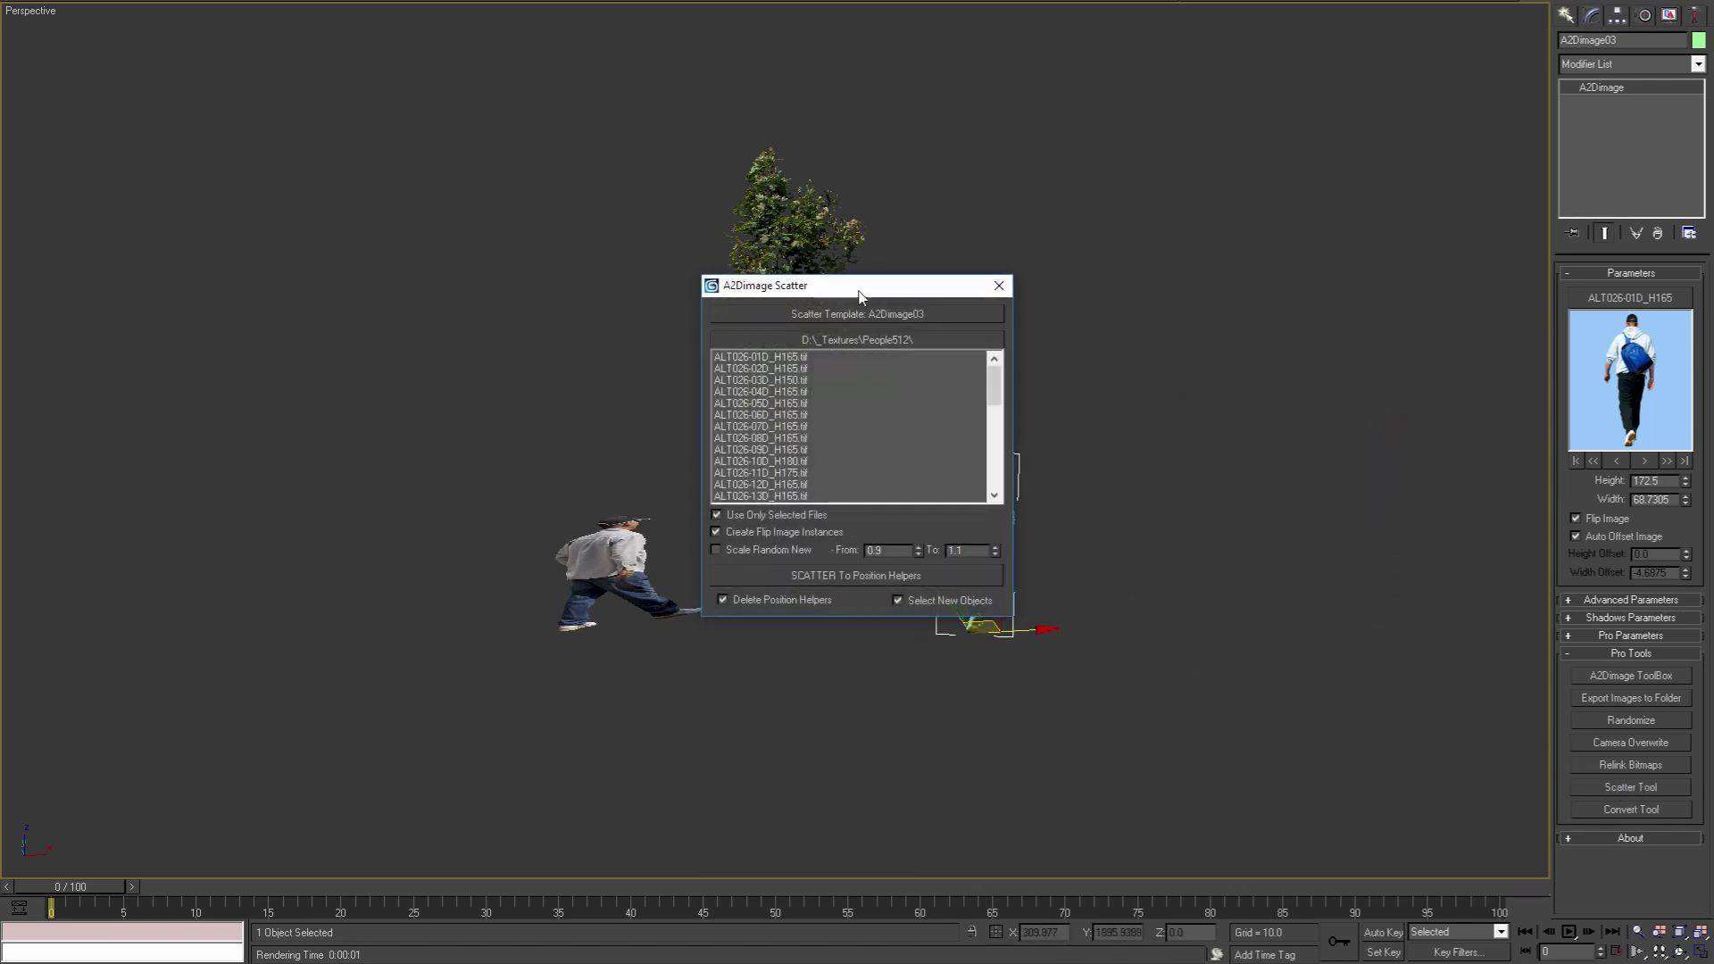
{"action": "left_click_drag", "start_coordinate": [843, 288], "coordinate": [1371, 269]}
{"action": "middle_click_drag", "start_coordinate": [1119, 426], "coordinate": [1026, 436]}
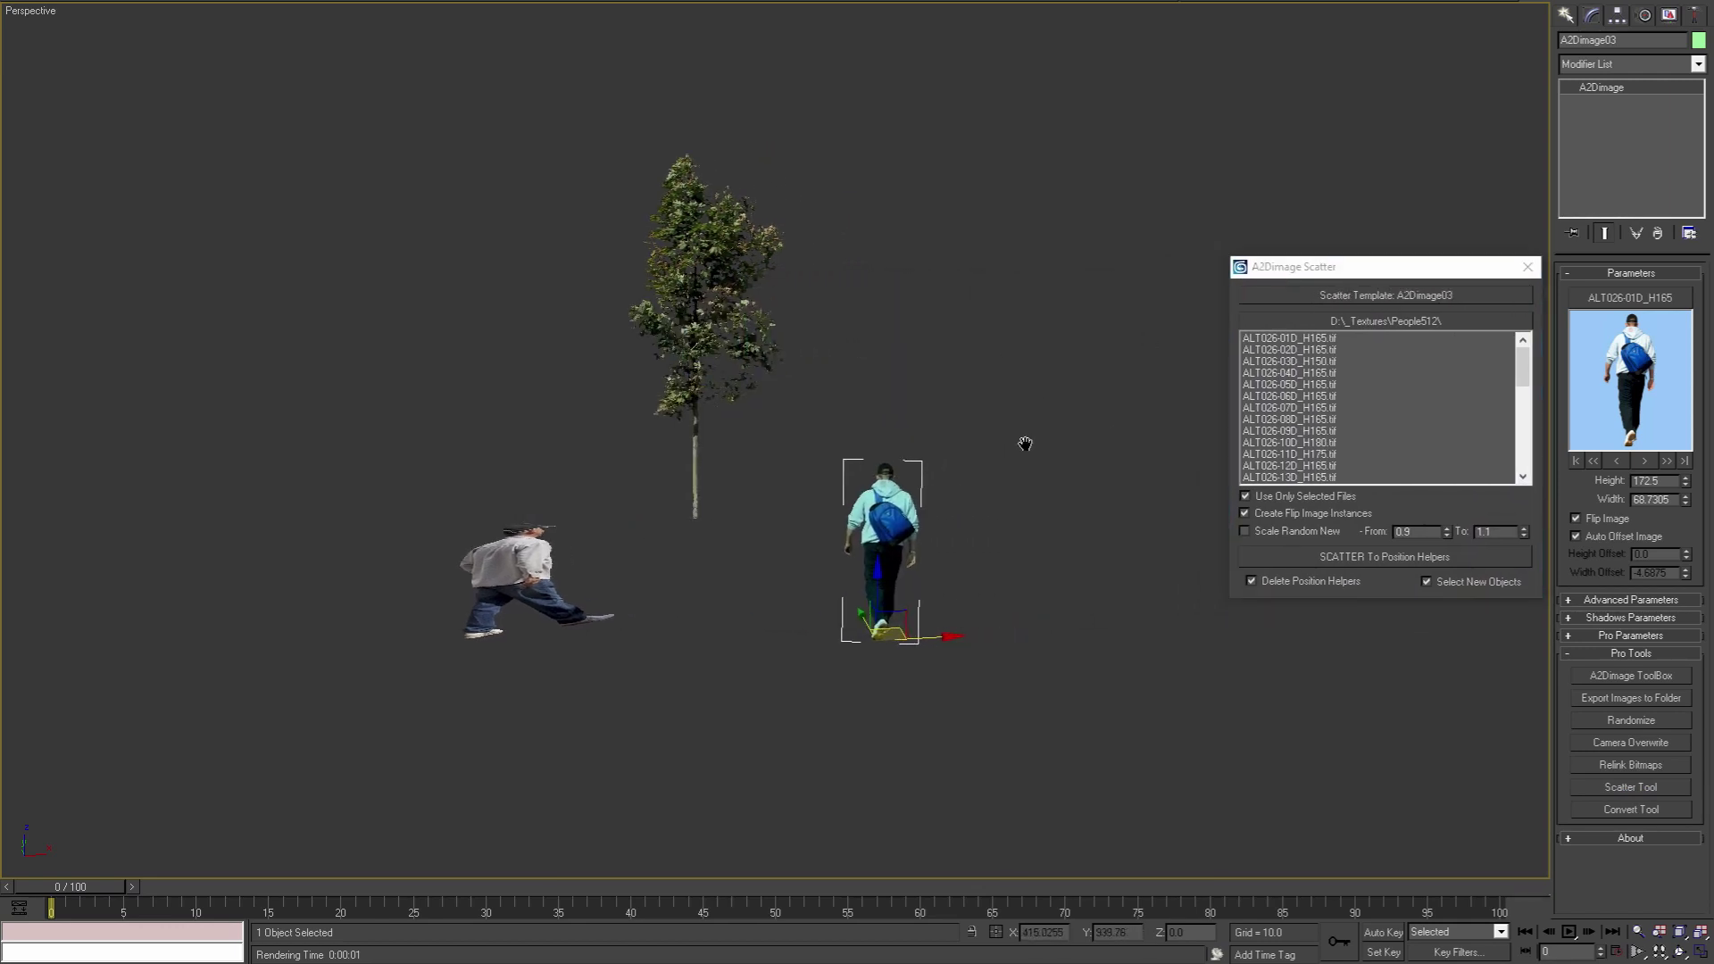
{"action": "left_click", "coordinate": [1312, 339]}
{"action": "scroll", "coordinate": [1312, 383], "scroll_direction": "down", "scroll_amount": 3}
{"action": "left_click", "coordinate": [1315, 431], "text": "shift"}
{"action": "scroll", "coordinate": [1063, 478], "scroll_direction": "down", "scroll_amount": 4}
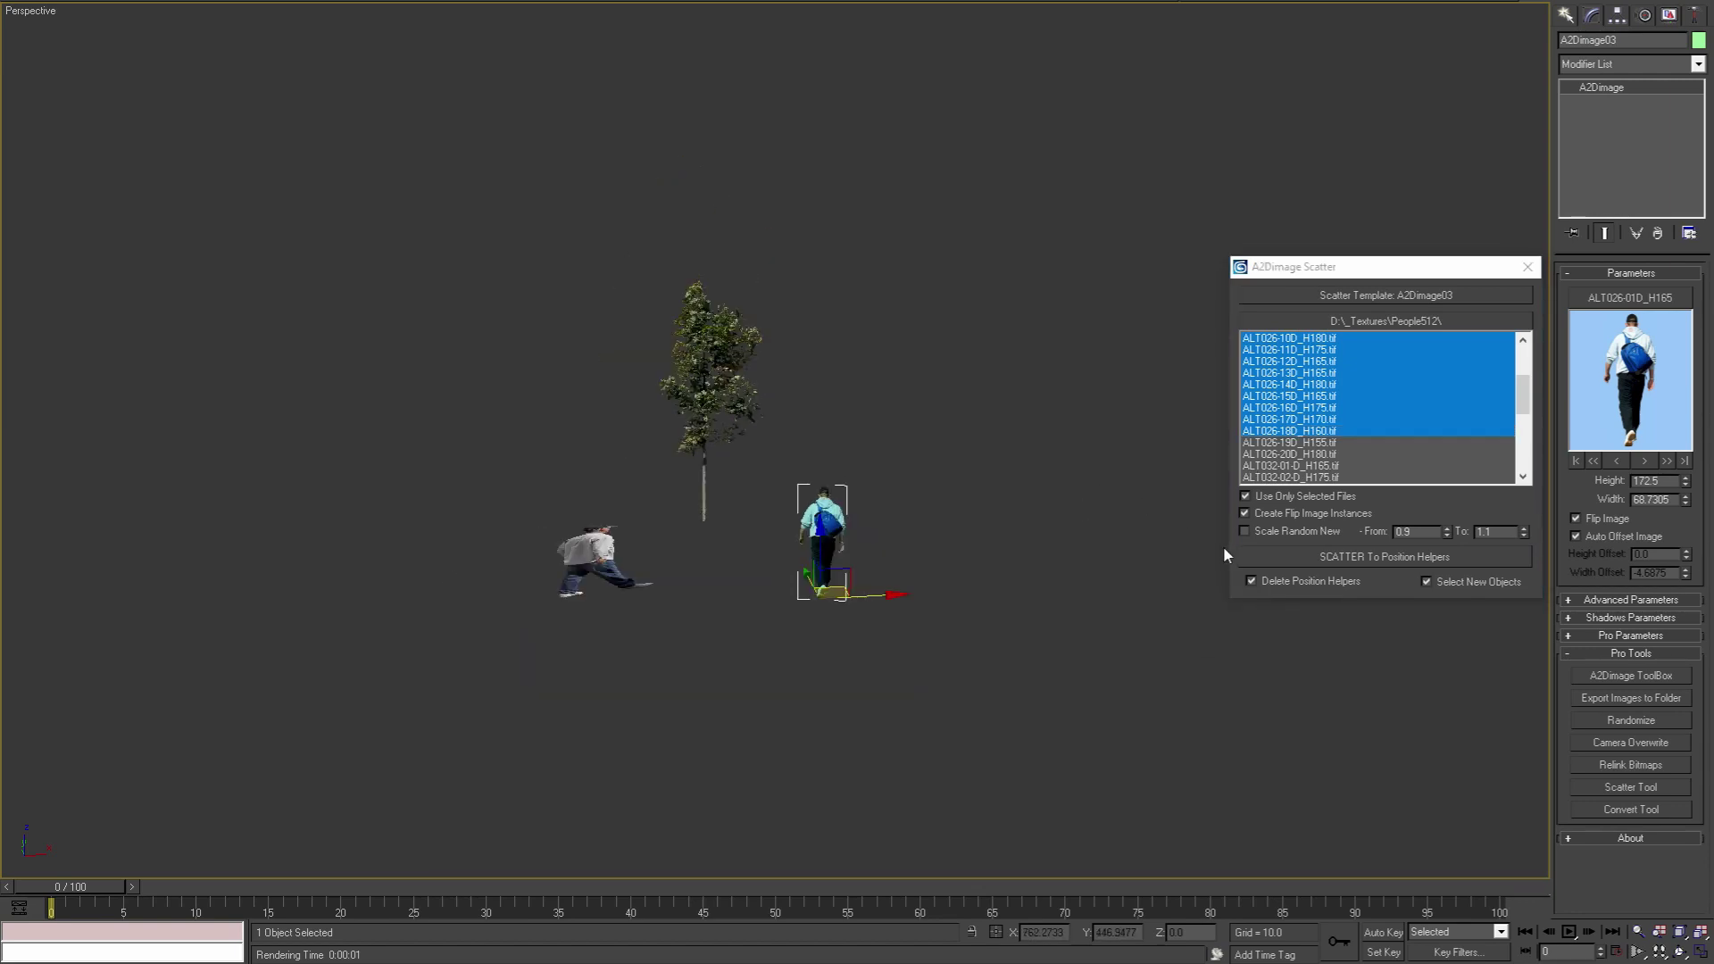
{"action": "left_click", "coordinate": [1527, 266]}
{"action": "left_click", "coordinate": [1612, 812]}
Step: Turn off Convert Materials in the A2Dimage Convert Tool options
{"action": "left_click_drag", "start_coordinate": [786, 308], "coordinate": [1062, 268]}
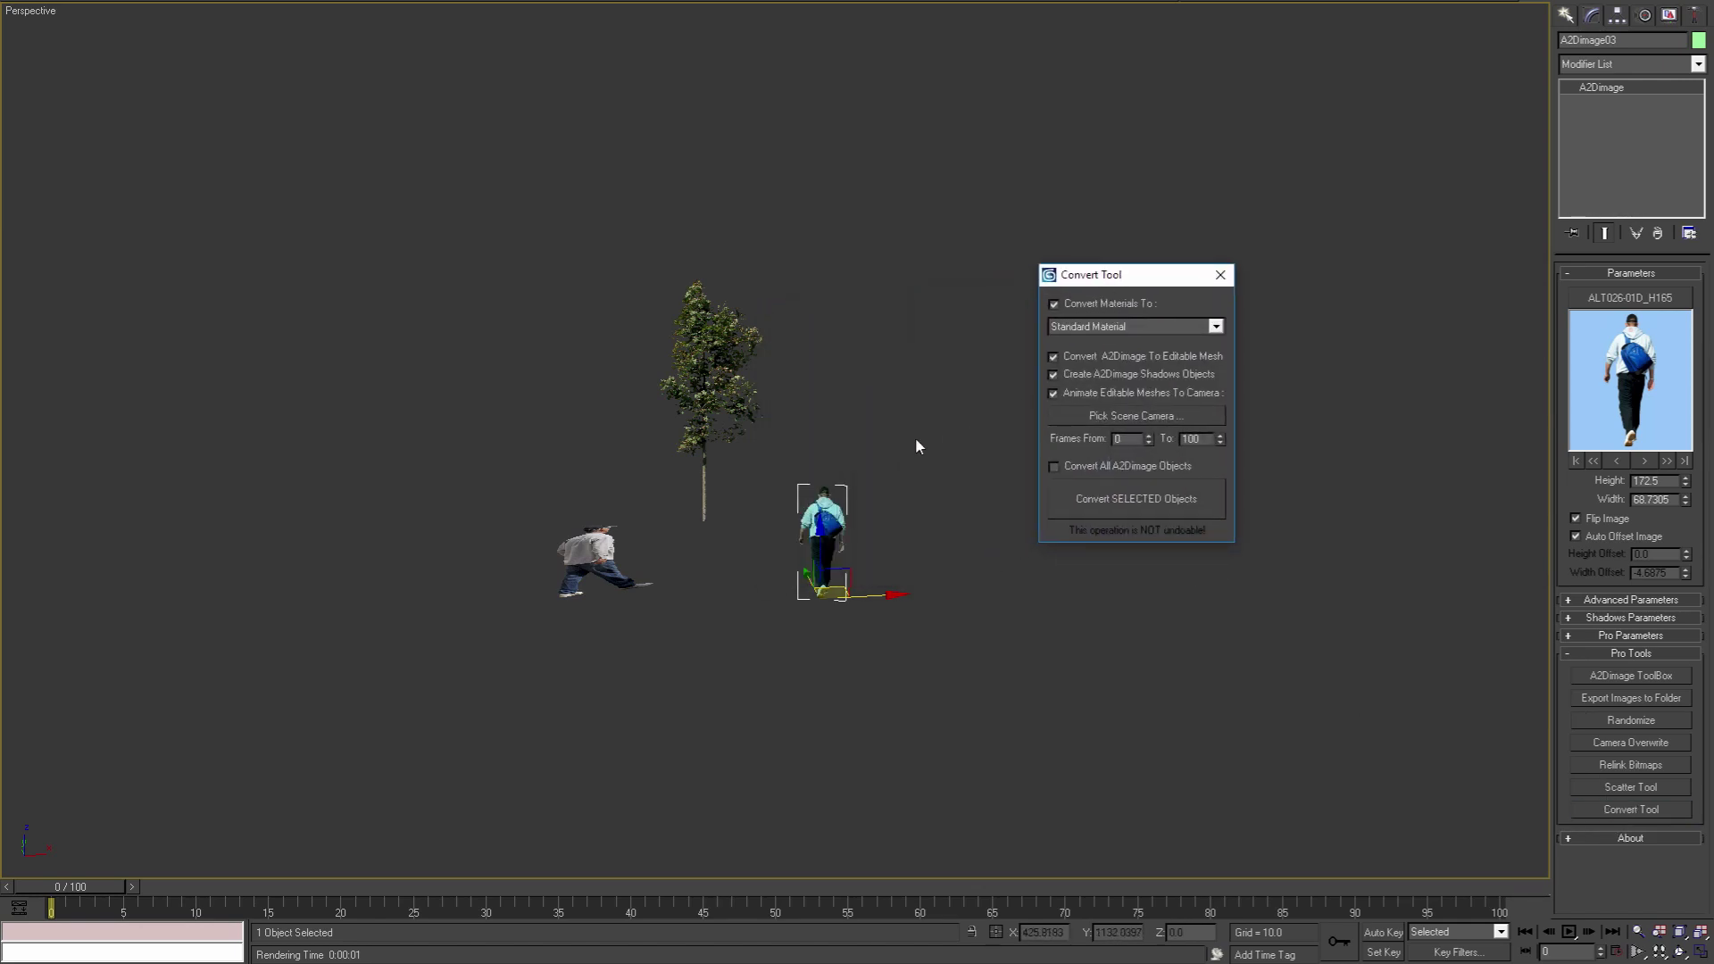
{"action": "scroll", "coordinate": [875, 470], "scroll_direction": "up", "scroll_amount": 4}
{"action": "left_click_drag", "start_coordinate": [1010, 760], "coordinate": [478, 642]}
{"action": "middle_click_drag", "start_coordinate": [752, 627], "coordinate": [696, 571], "text": "alt"}
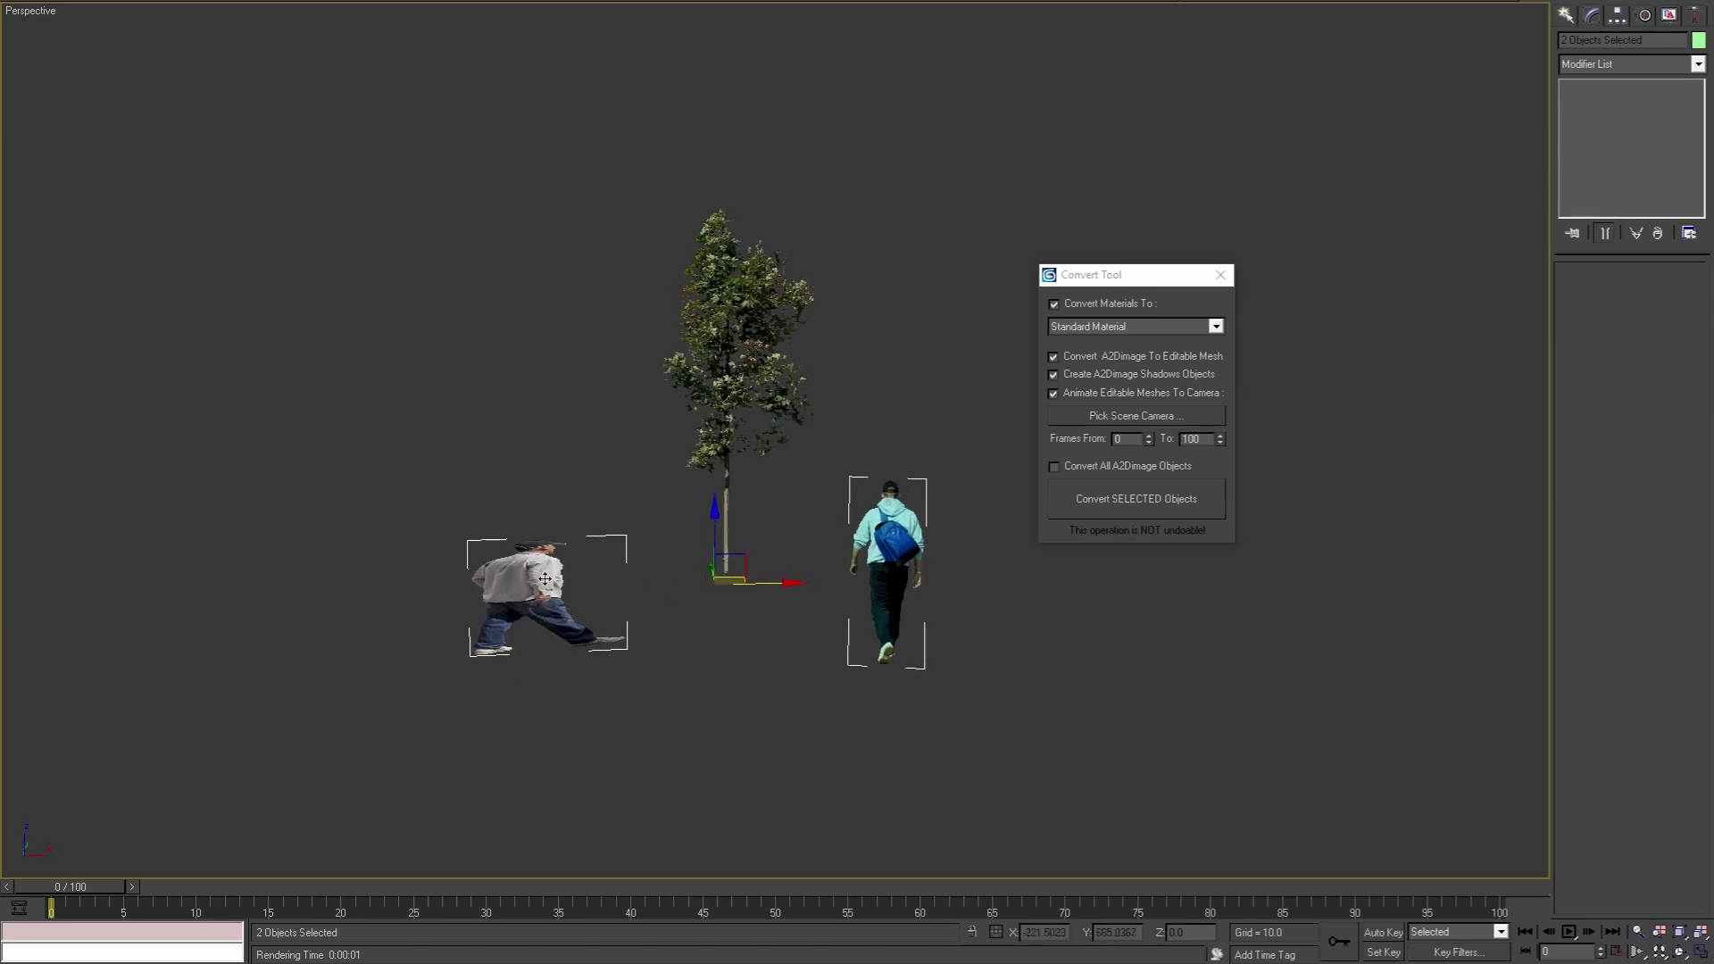
{"action": "middle_click_drag", "start_coordinate": [530, 576], "coordinate": [817, 639], "text": "alt"}
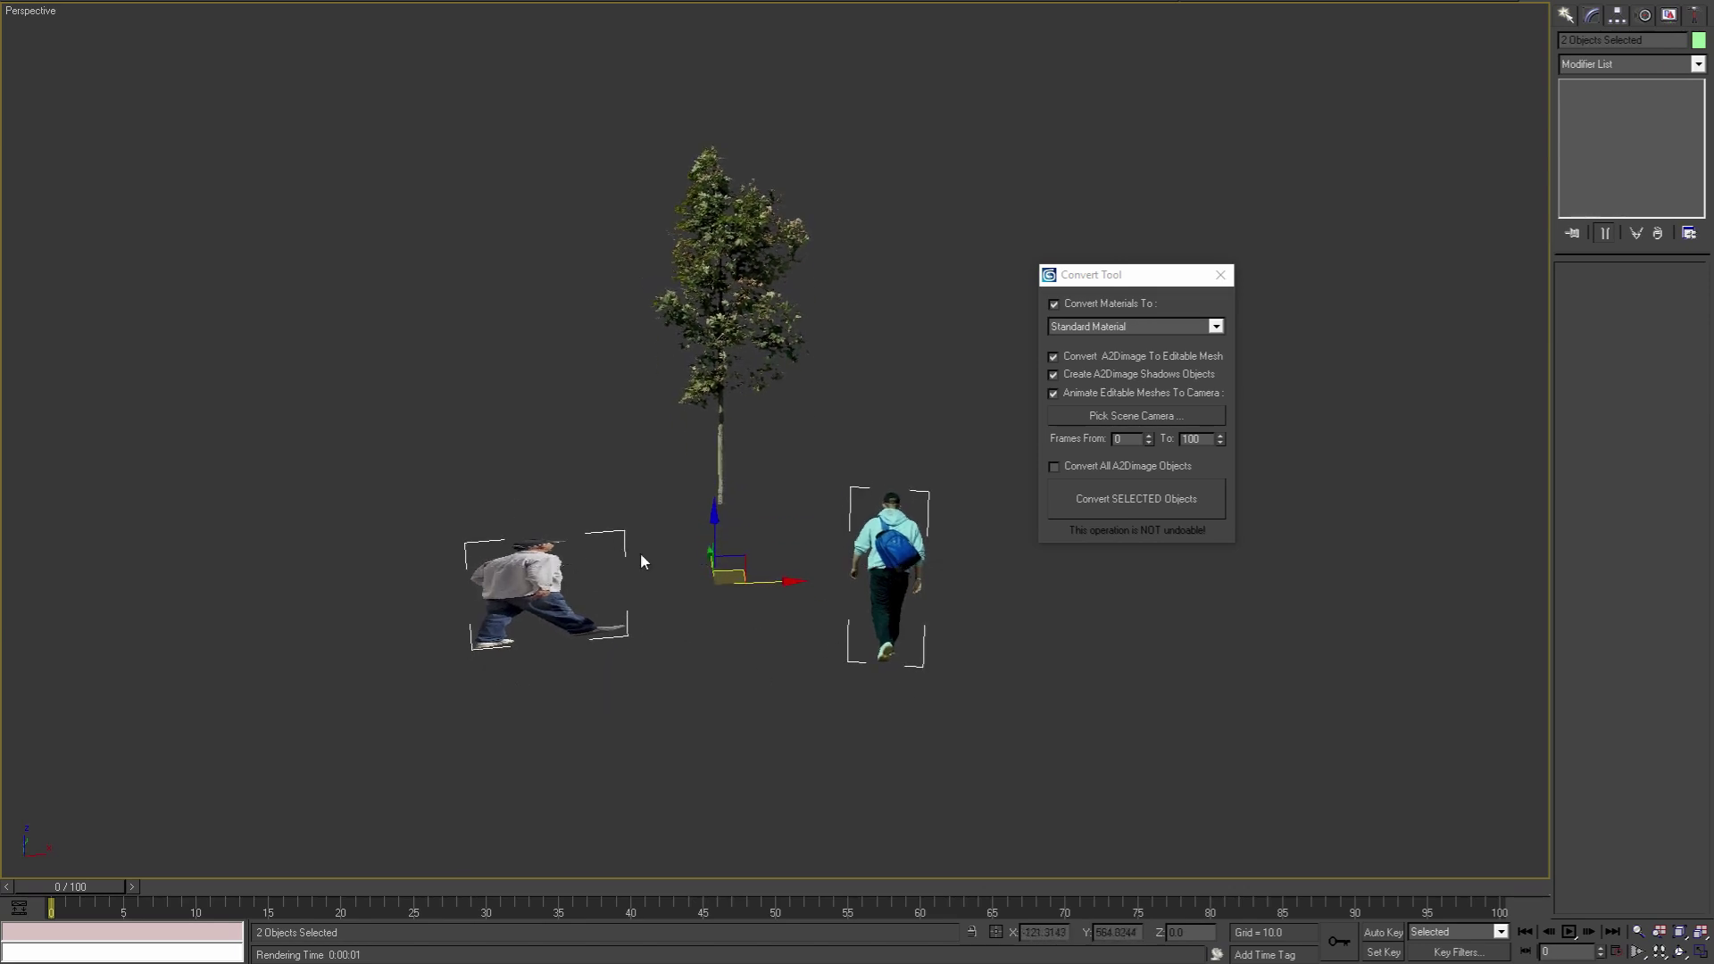
{"action": "left_click", "coordinate": [1118, 329]}
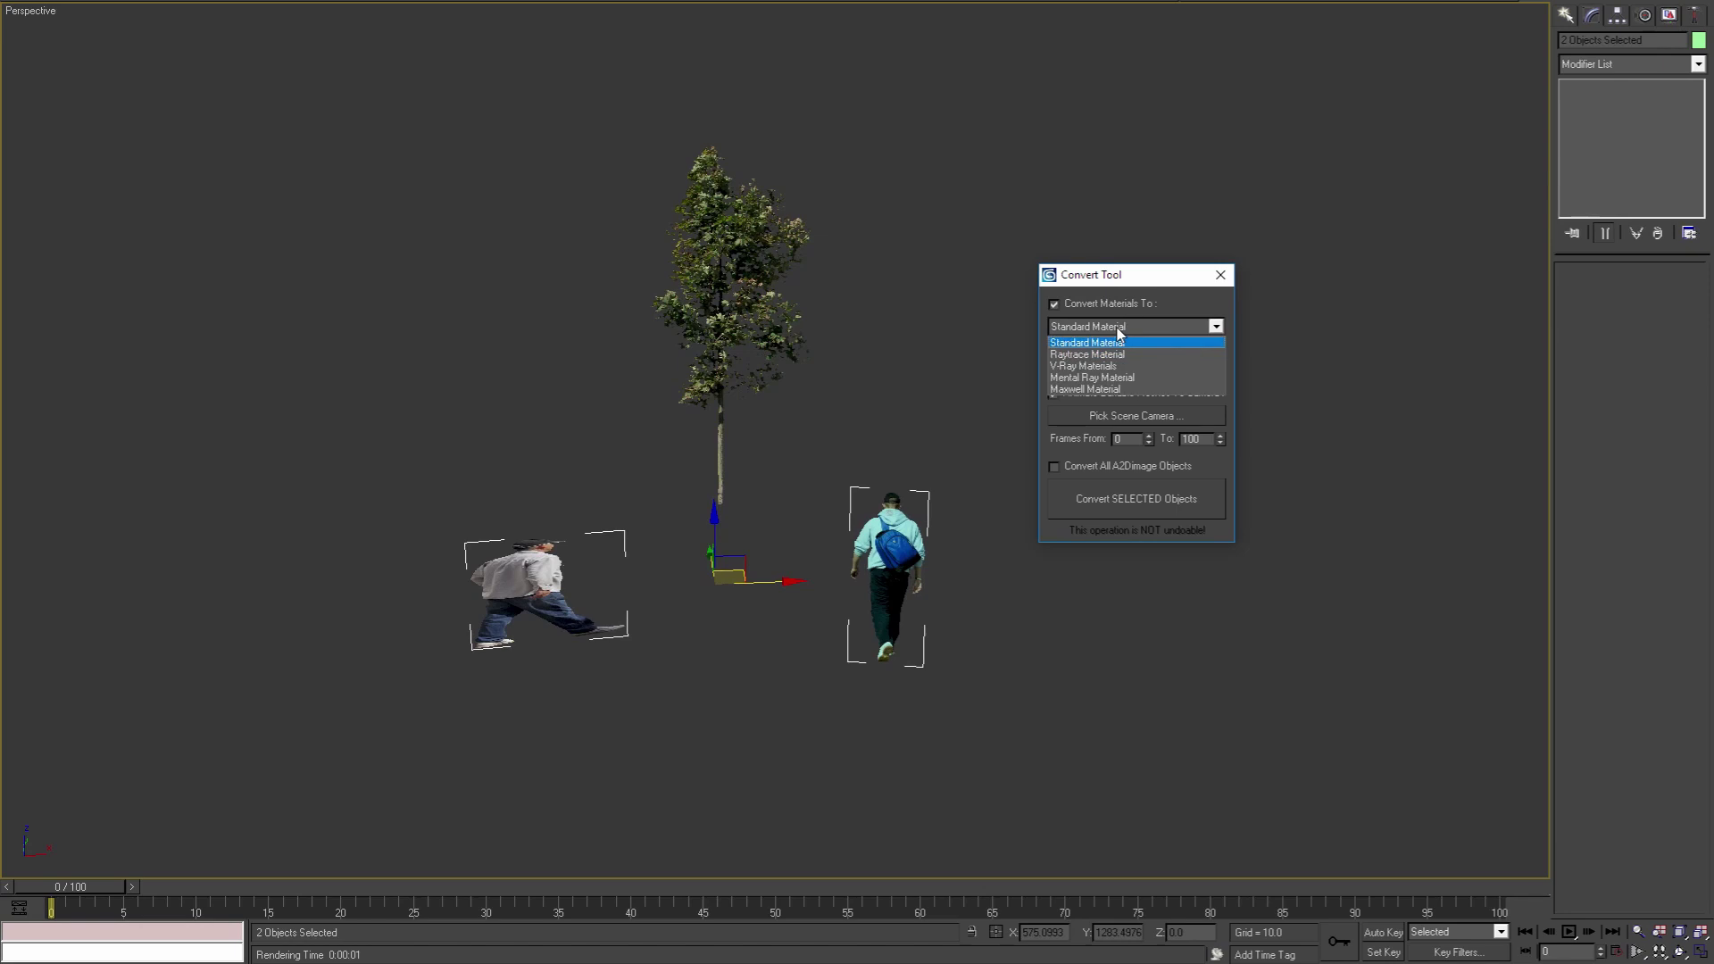
{"action": "left_click", "coordinate": [1119, 339]}
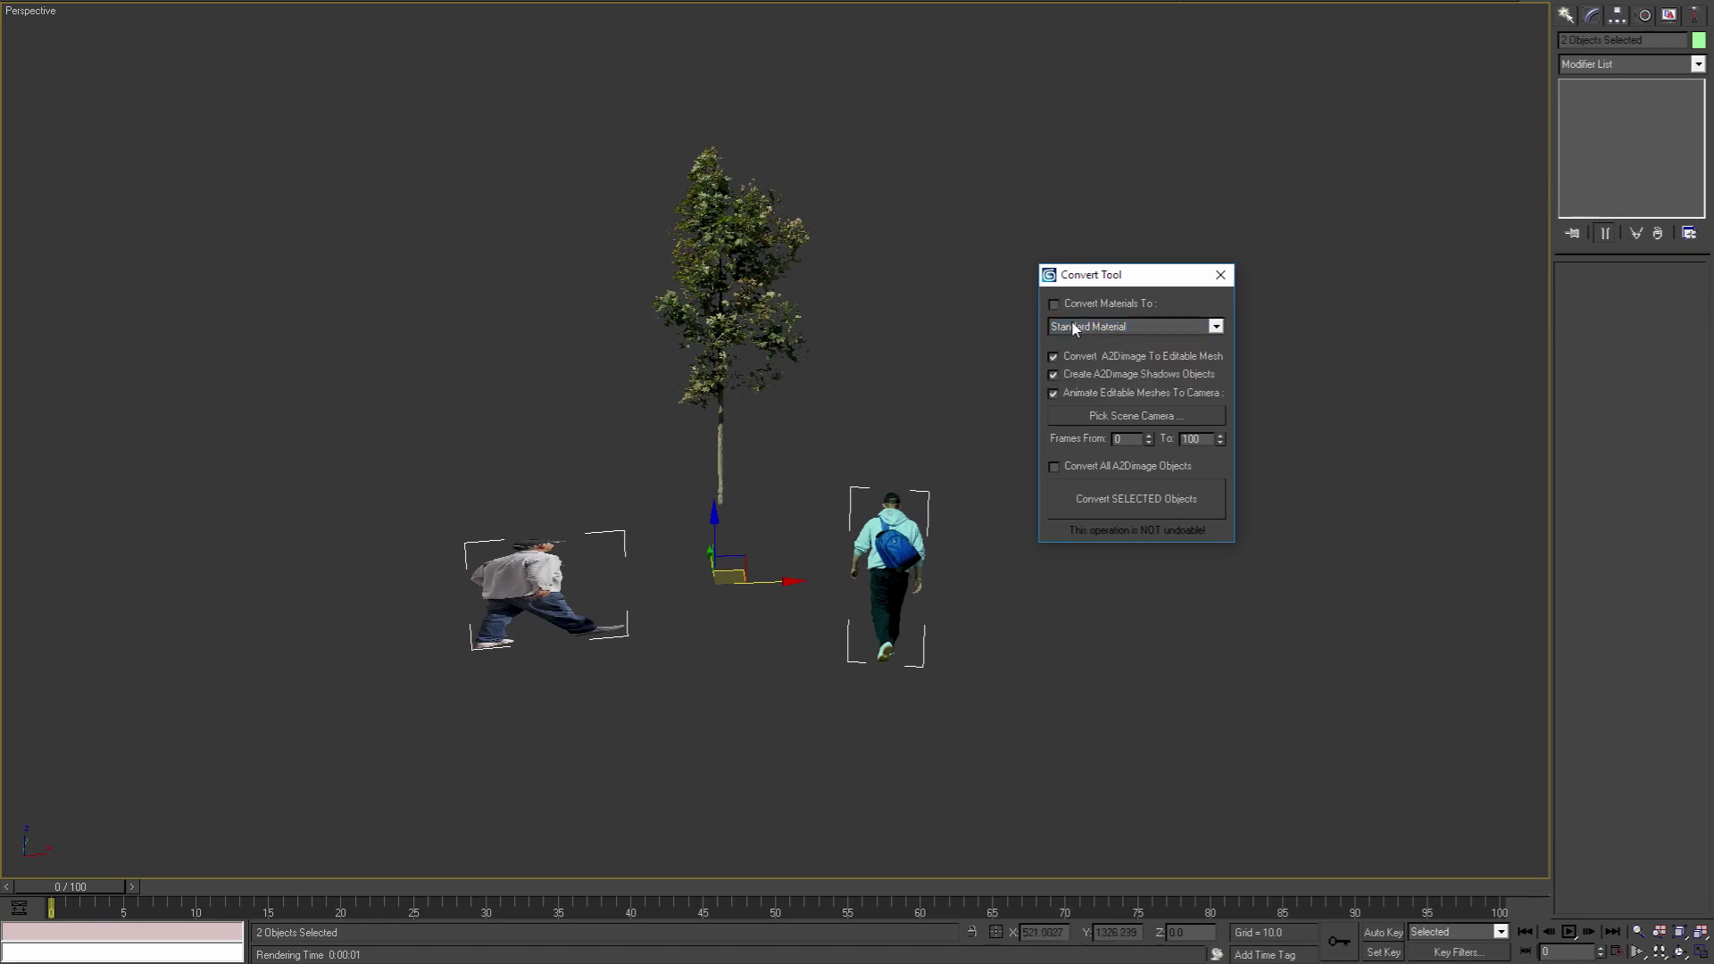
Step: Convert the tree cutout to an editable mesh with shadow planes
{"action": "left_click", "coordinate": [715, 309]}
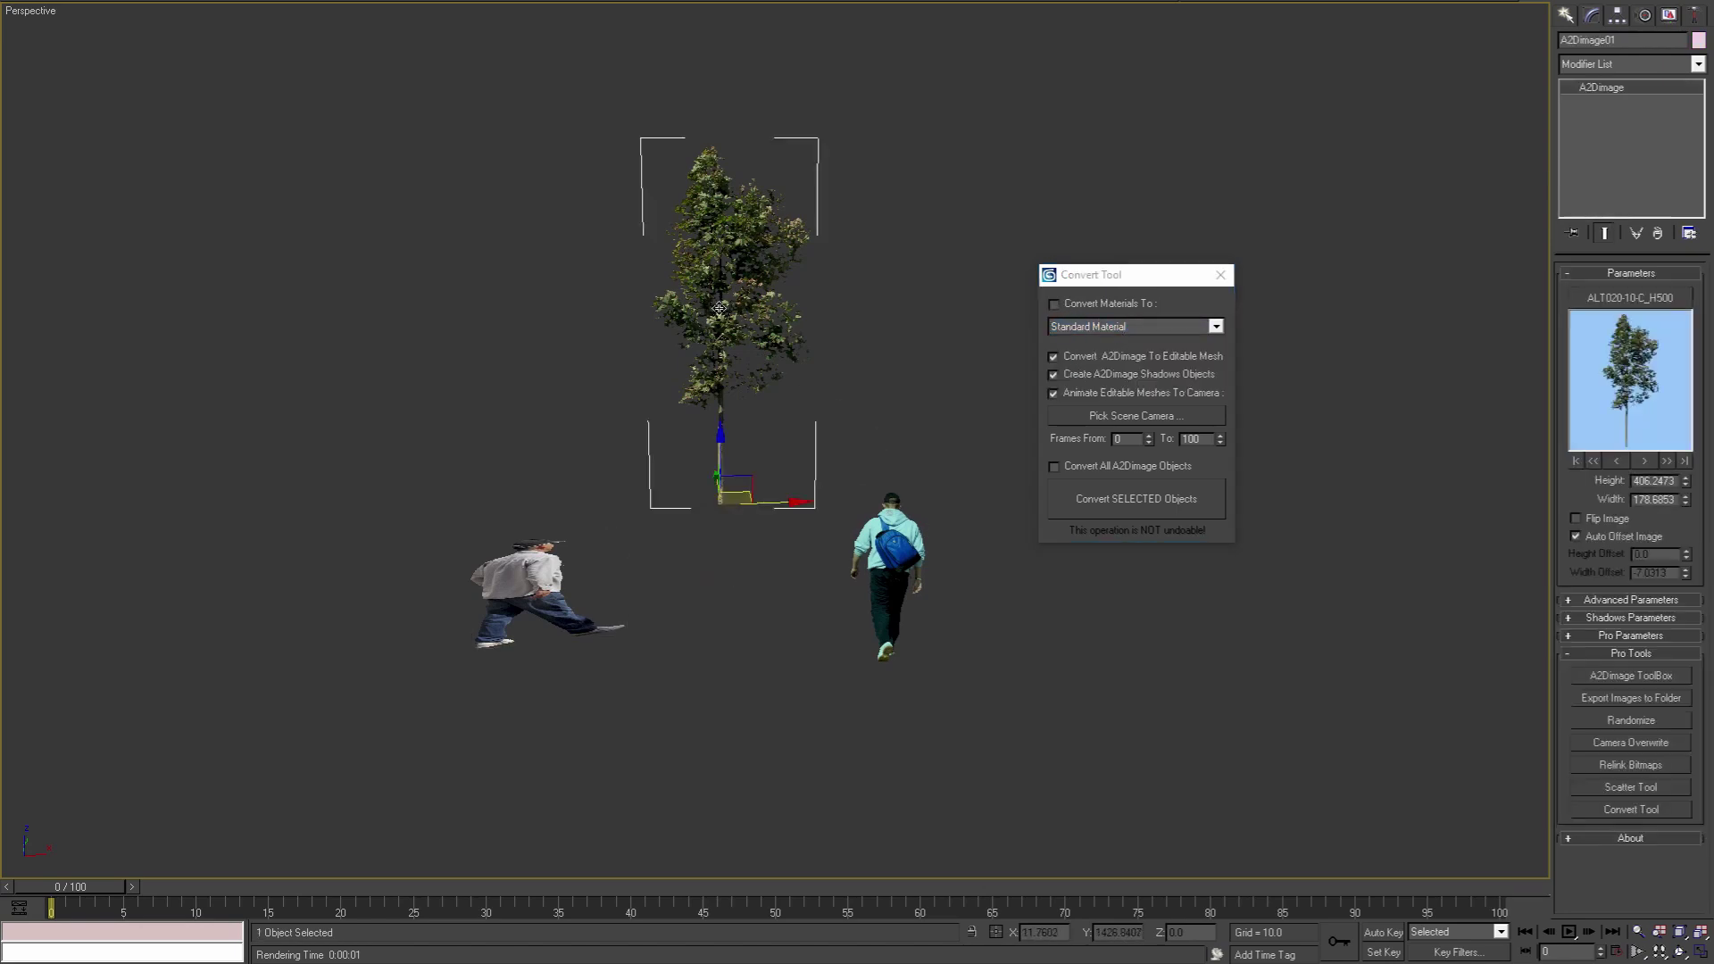
{"action": "left_click", "coordinate": [1135, 501]}
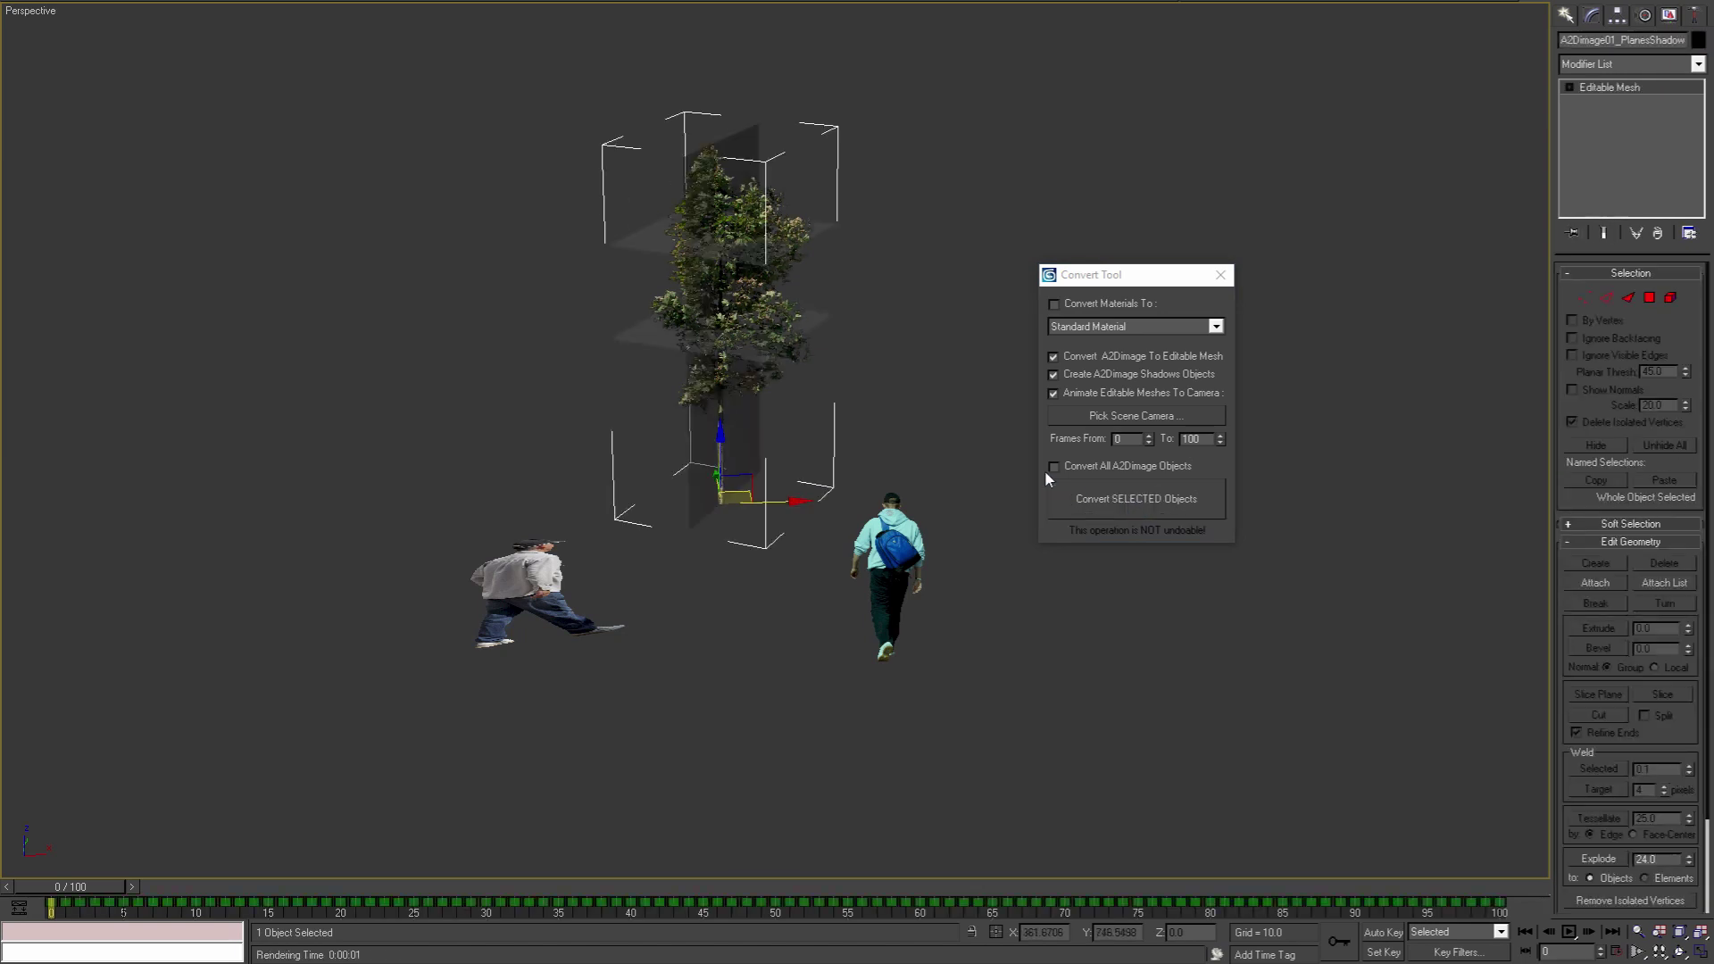
{"action": "middle_click_drag", "start_coordinate": [945, 416], "coordinate": [913, 421], "text": "alt"}
{"action": "left_click", "coordinate": [913, 422]}
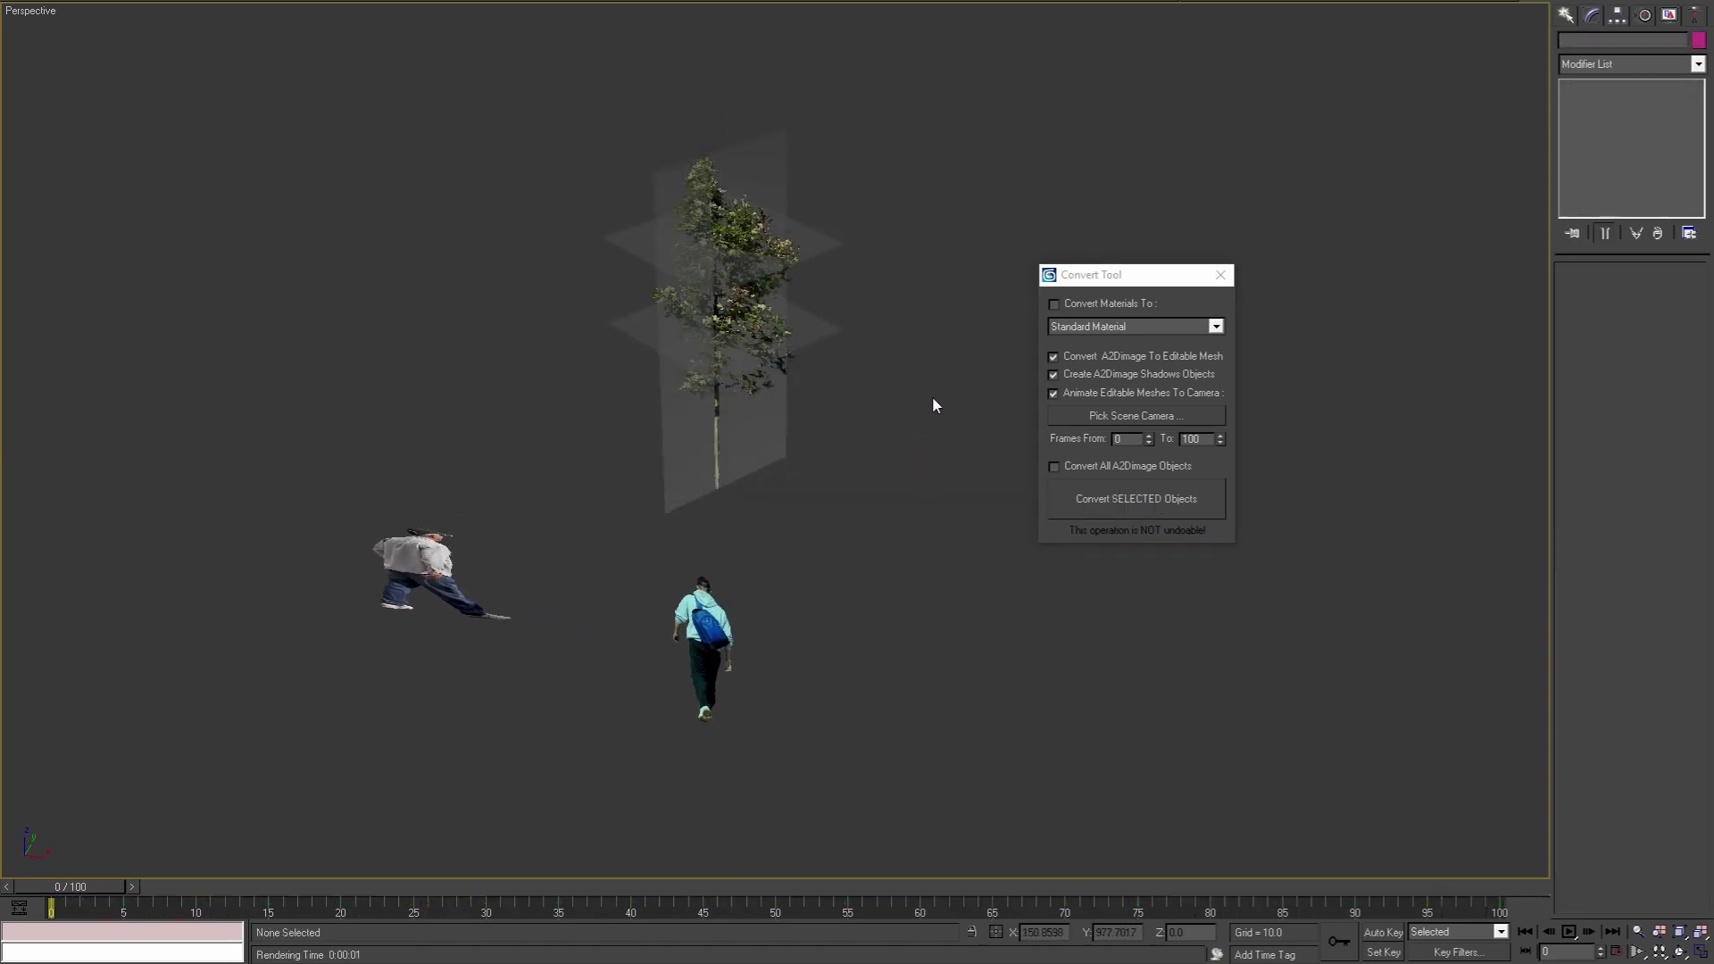
Step: Move the tree's shadow-plane mesh away from the tree
{"action": "left_click", "coordinate": [819, 325]}
{"action": "middle_click_drag", "start_coordinate": [818, 326], "coordinate": [748, 391], "text": "alt"}
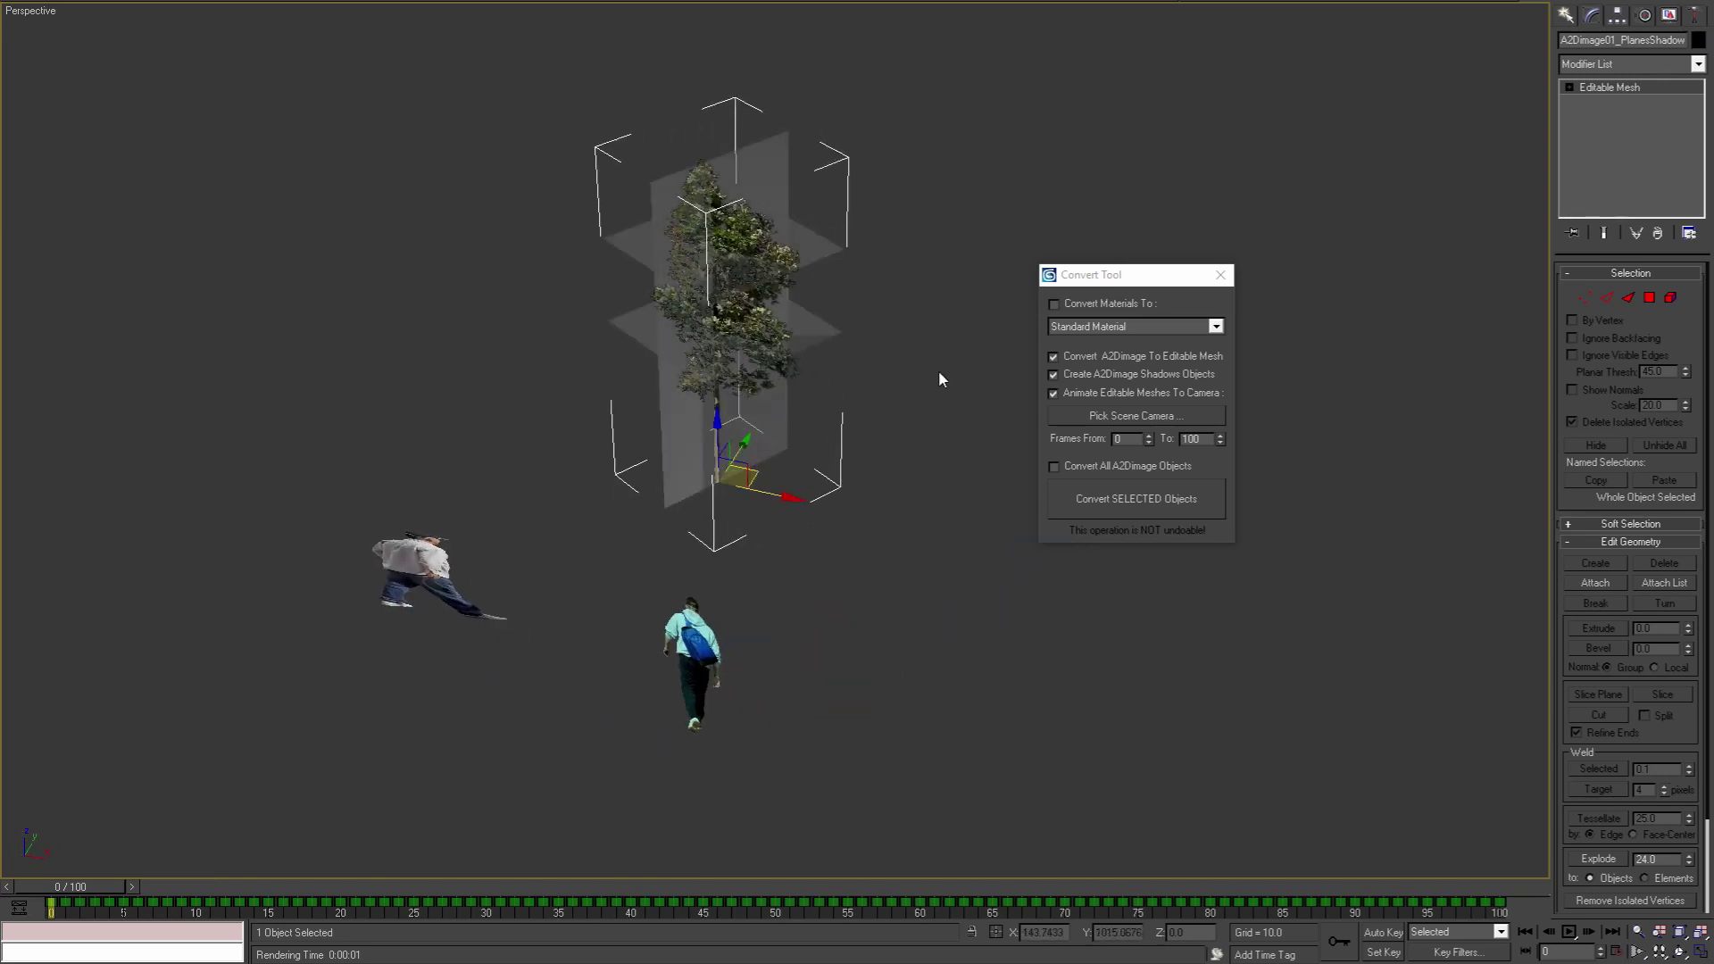
{"action": "middle_click_drag", "start_coordinate": [928, 373], "coordinate": [763, 448], "text": "alt"}
{"action": "left_click_drag", "start_coordinate": [763, 447], "coordinate": [949, 364]}
{"action": "left_click", "coordinate": [973, 375]}
{"action": "left_click", "coordinate": [714, 339]}
{"action": "middle_click_drag", "start_coordinate": [714, 340], "coordinate": [770, 456], "text": "alt"}
{"action": "scroll", "coordinate": [792, 410], "scroll_direction": "down", "scroll_amount": 4}
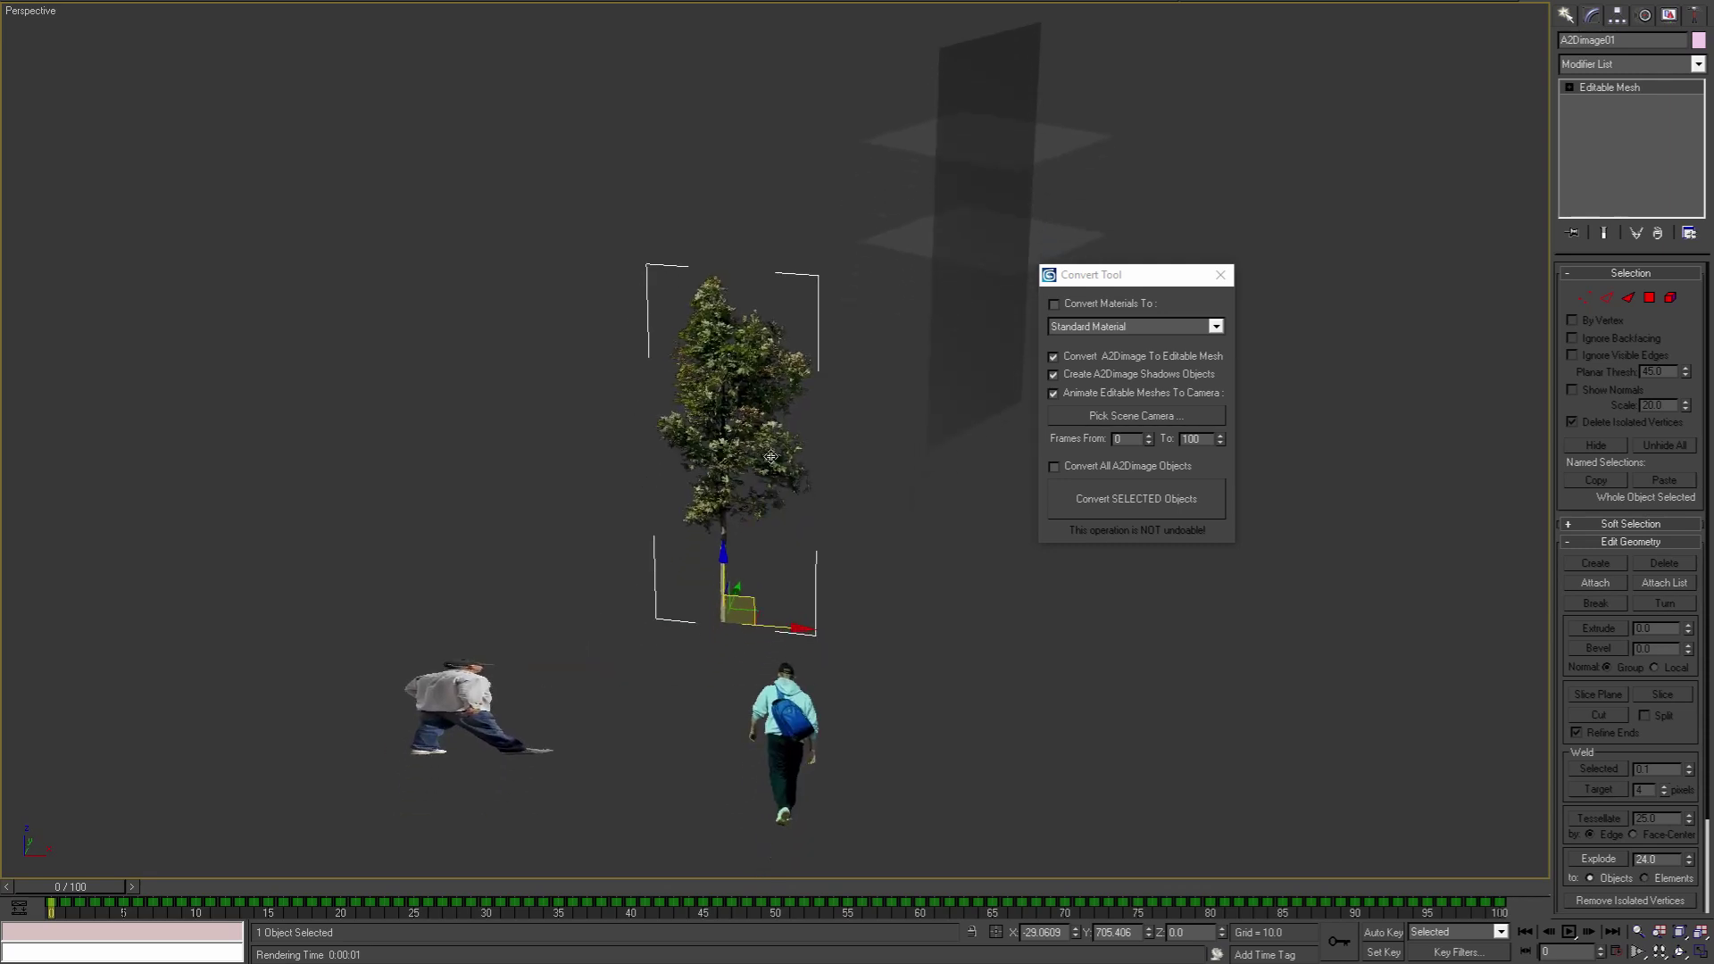
Step: Close the convert tool and delete the detached shadow plane
{"action": "left_click", "coordinate": [1221, 277]}
{"action": "middle_click_drag", "start_coordinate": [1163, 506], "coordinate": [1122, 479], "text": "alt"}
{"action": "left_click", "coordinate": [976, 351]}
{"action": "key", "text": "Delete"}
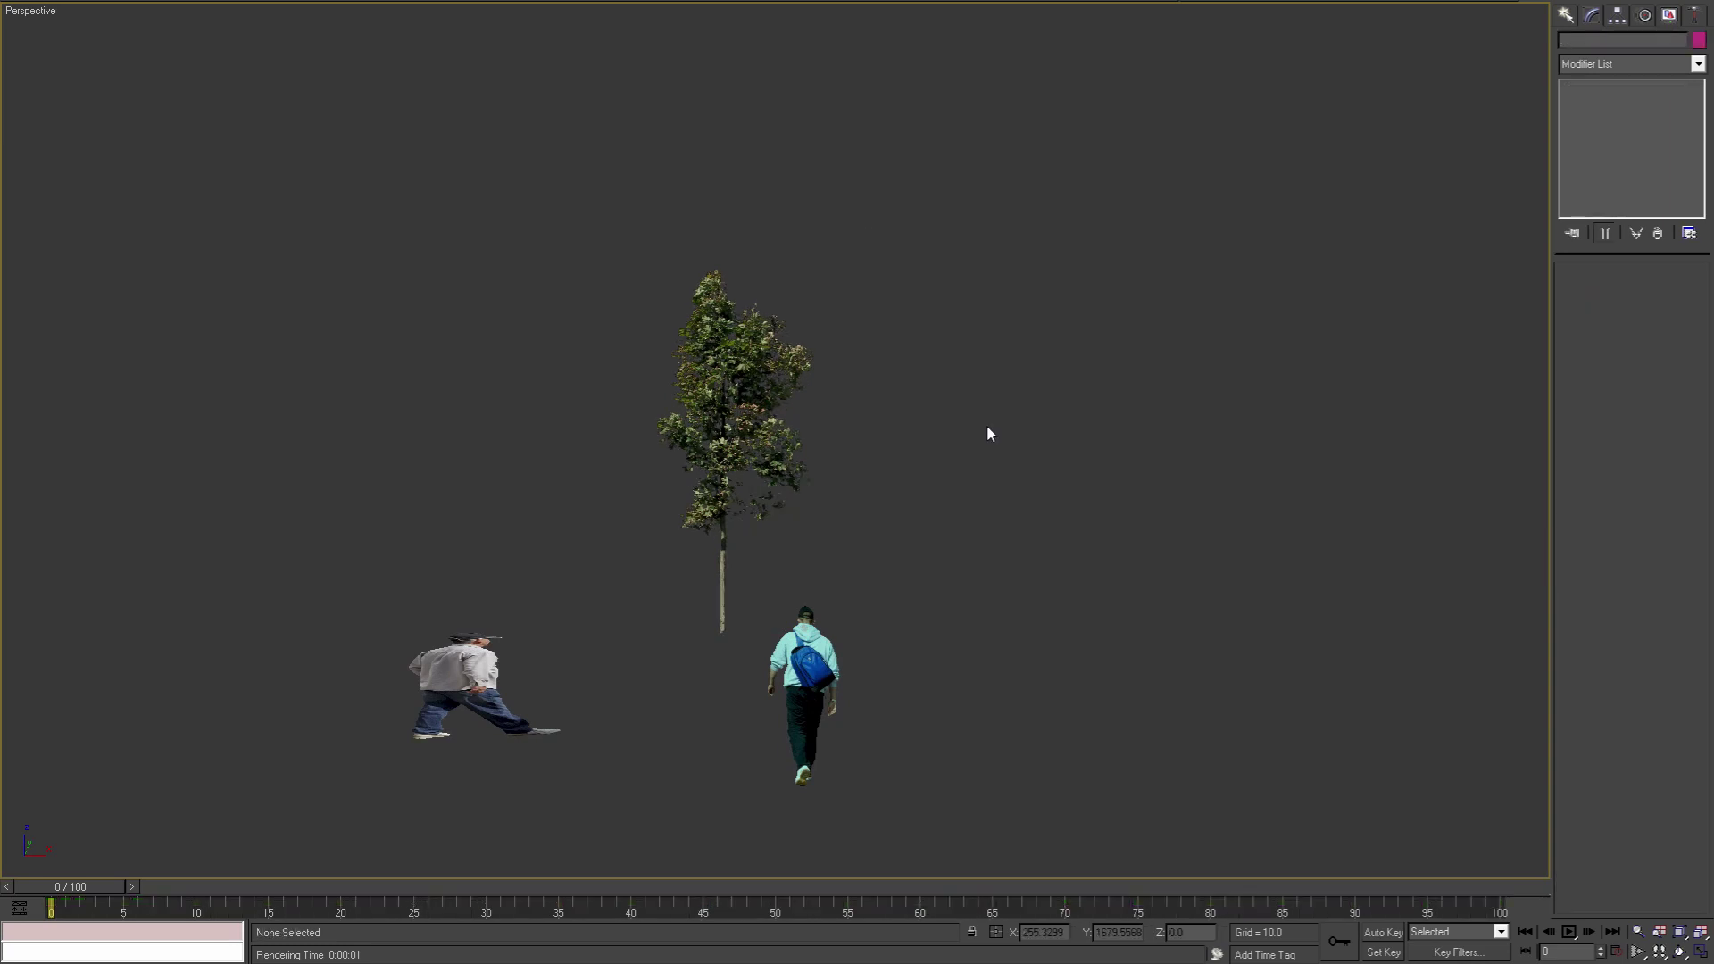